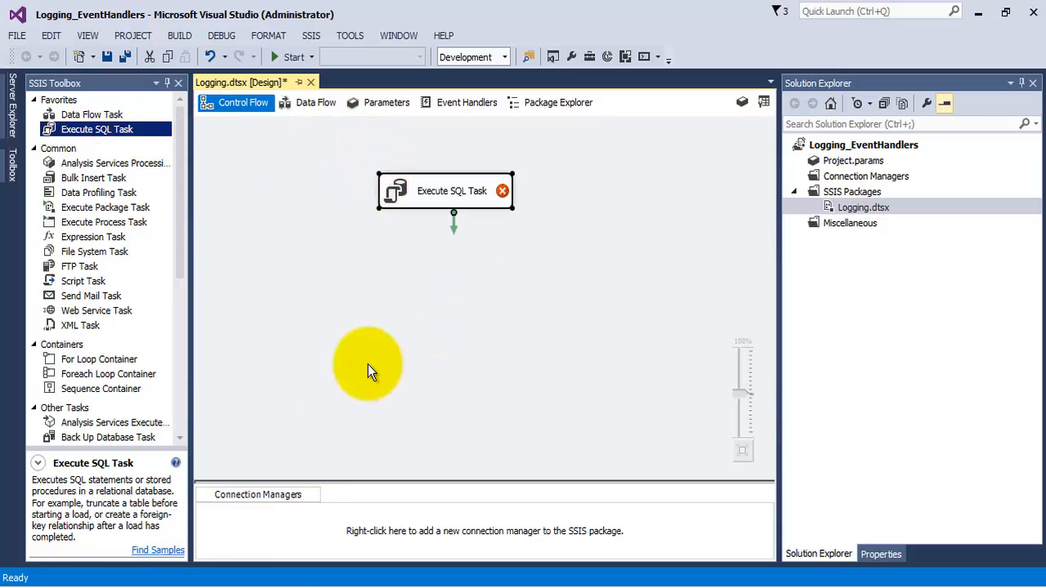
# Switch to SQL Server Management Studio and run the SELECT query on the COUNTRY_MASTER table in the SSISPracticals database
pyautogui.click(242, 587)
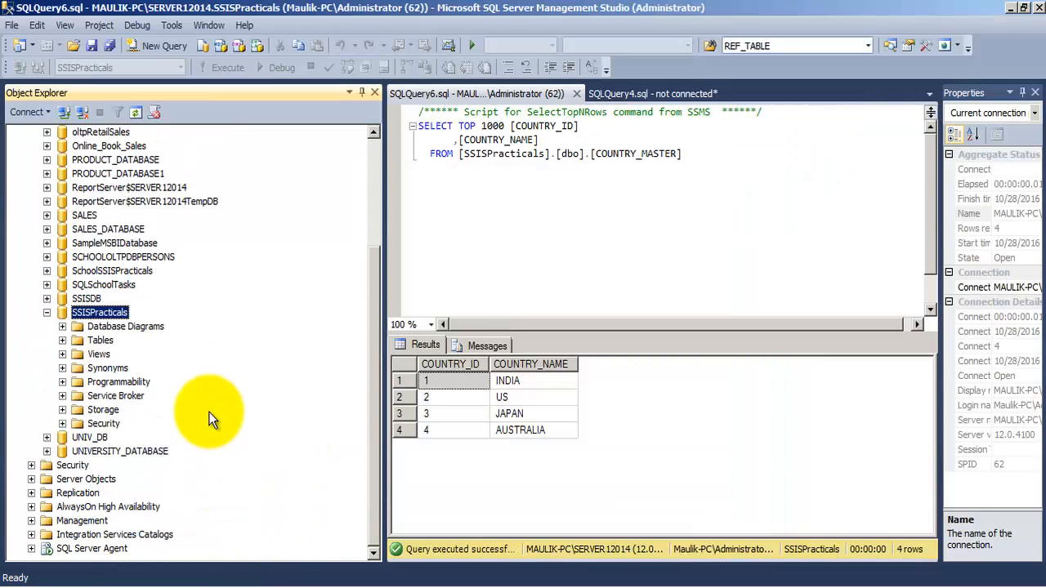
pyautogui.click(62, 340)
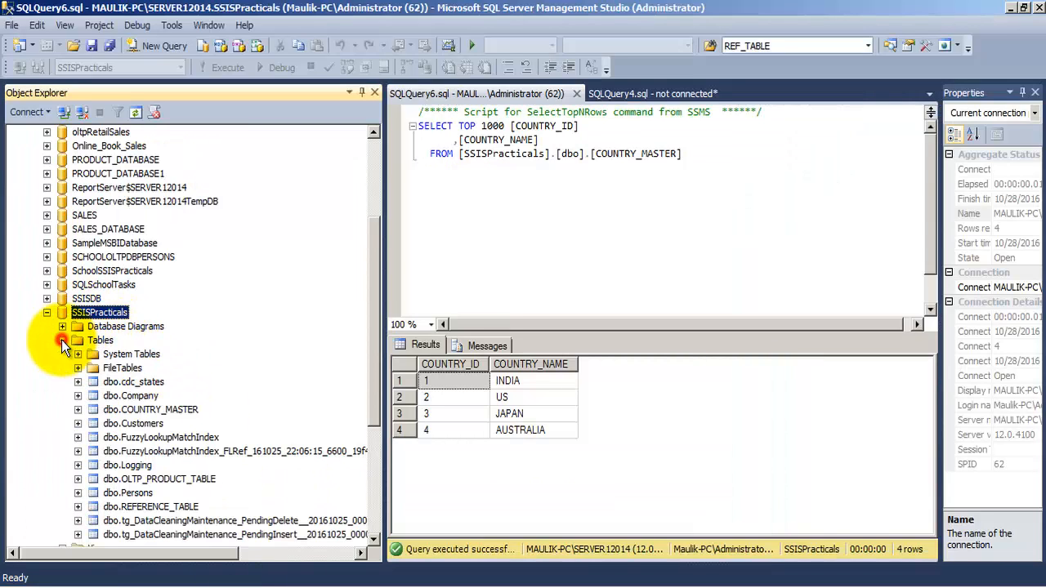
pyautogui.click(150, 409)
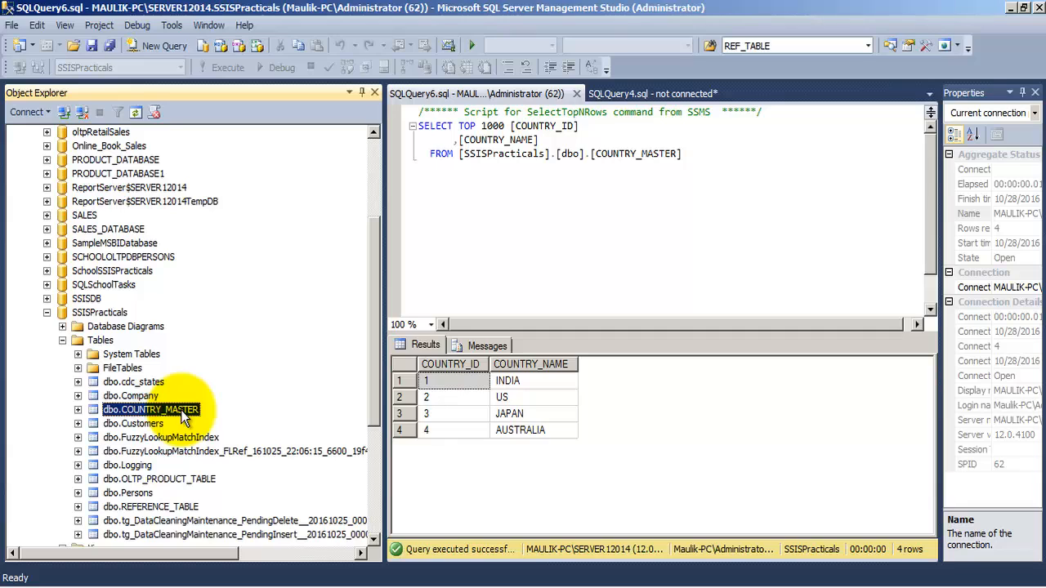
pyautogui.moveTo(694, 158); pyautogui.dragTo(595, 155)
pyautogui.keyDown('shift'); pyautogui.click(419, 126); pyautogui.keyUp('shift')
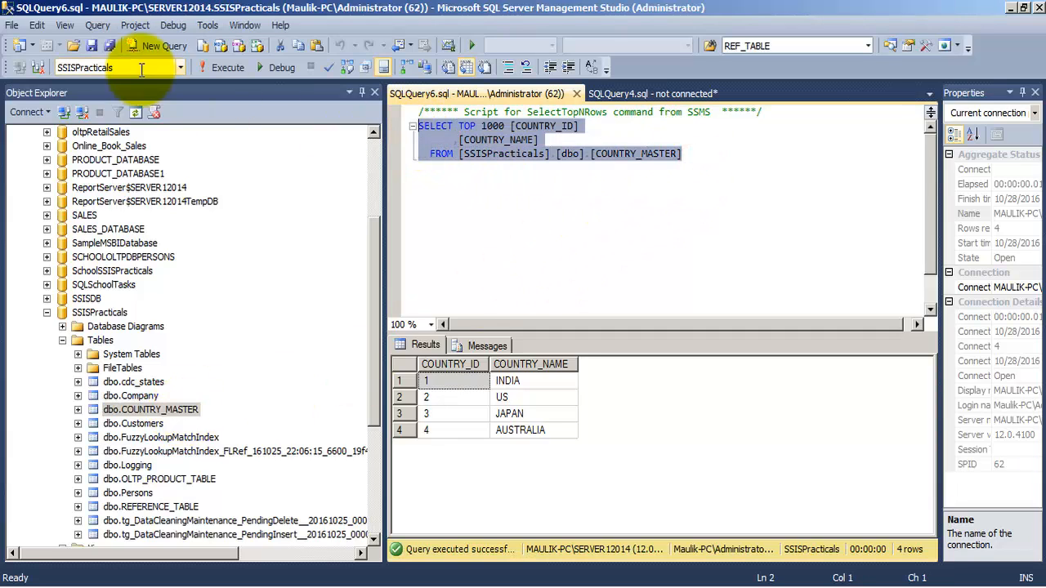
pyautogui.click(214, 68)
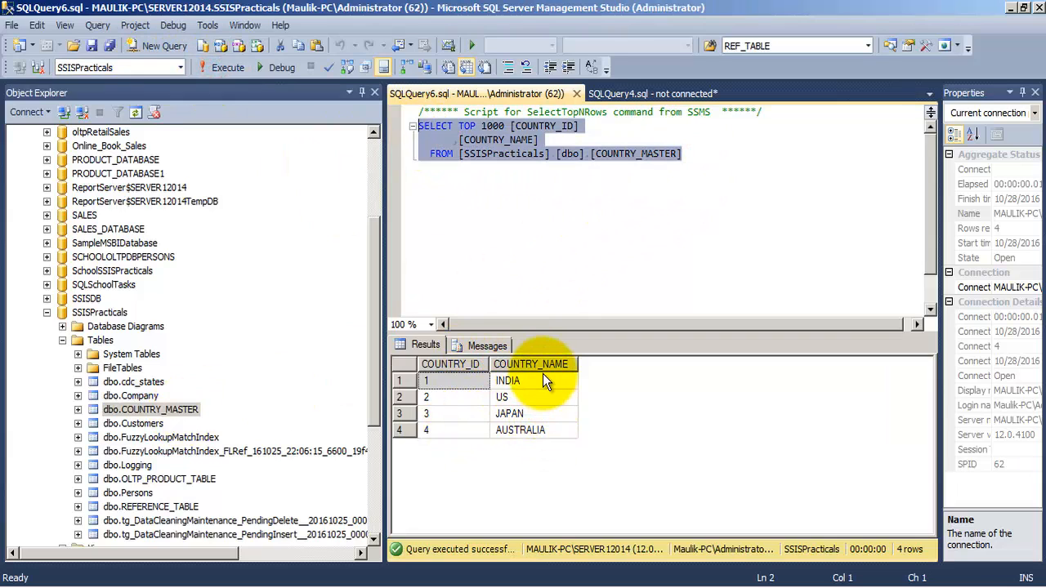
# Examine the column definitions of the COUNTRY_MASTER table, and collapse the table again
pyautogui.click(77, 409)
pyautogui.click(94, 423)
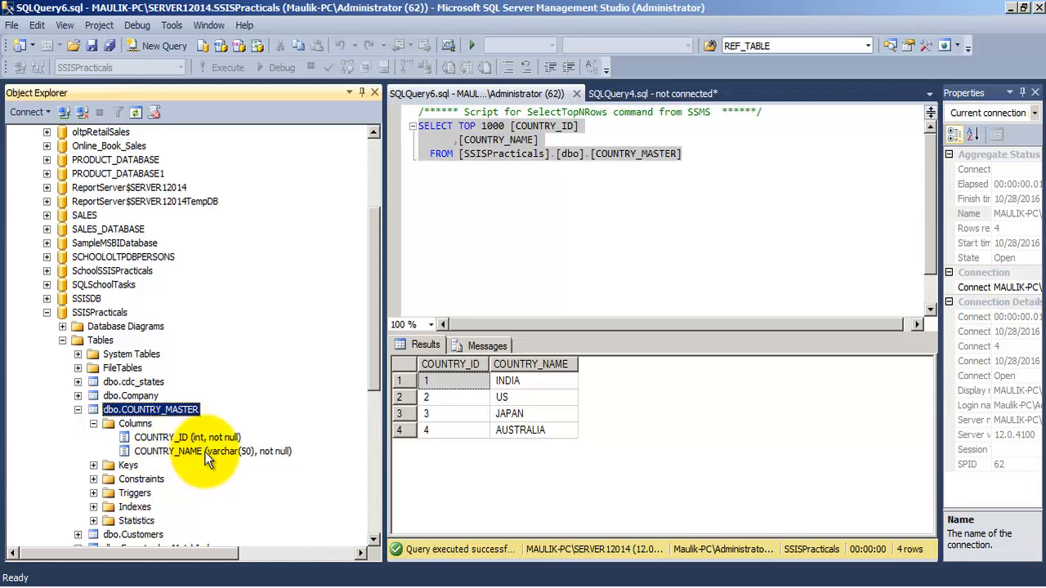
pyautogui.click(78, 410)
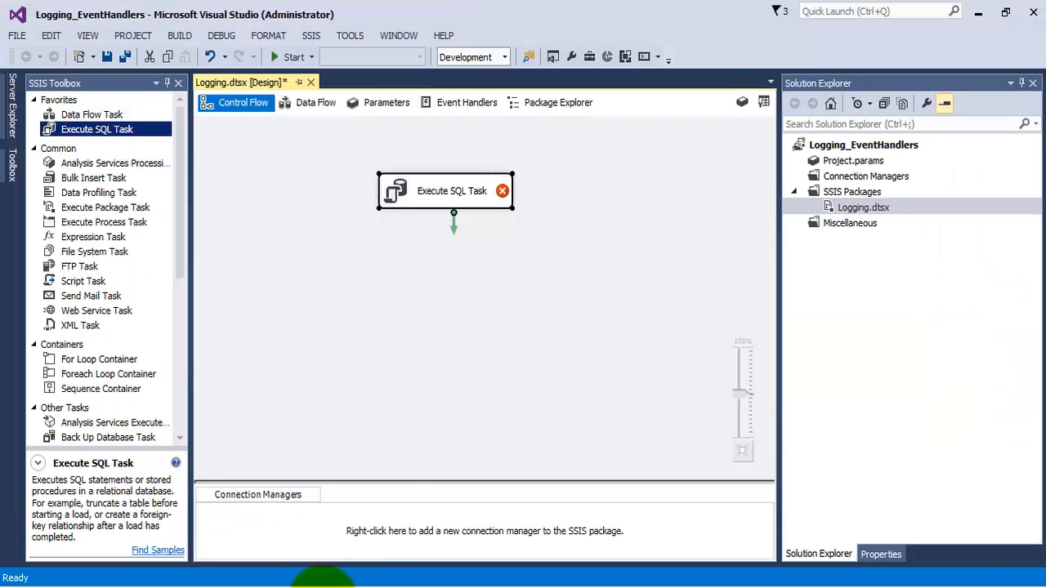
# Switch to Visual Studio, open the Execute SQL Task for editing and start creating a new OLE DB connection for it
pyautogui.rightClick(428, 198)
pyautogui.click(455, 209)
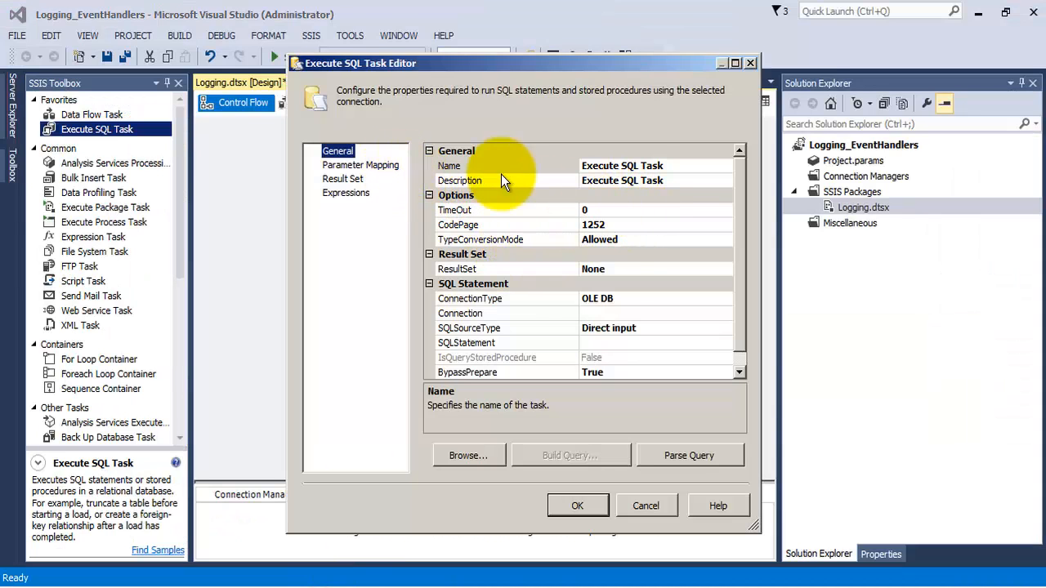
pyautogui.click(523, 313)
pyautogui.click(725, 314)
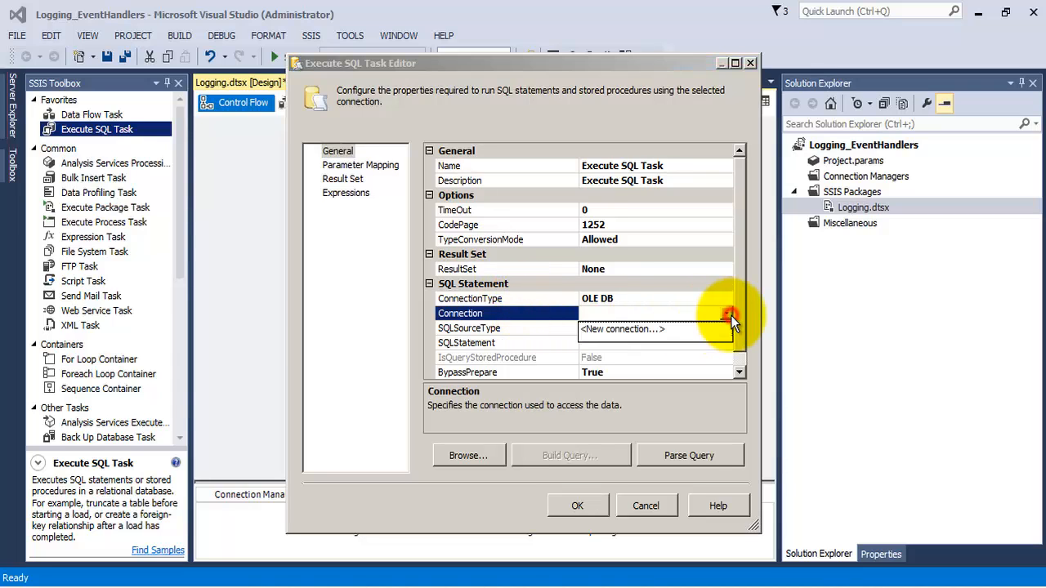
pyautogui.click(645, 332)
pyautogui.click(662, 439)
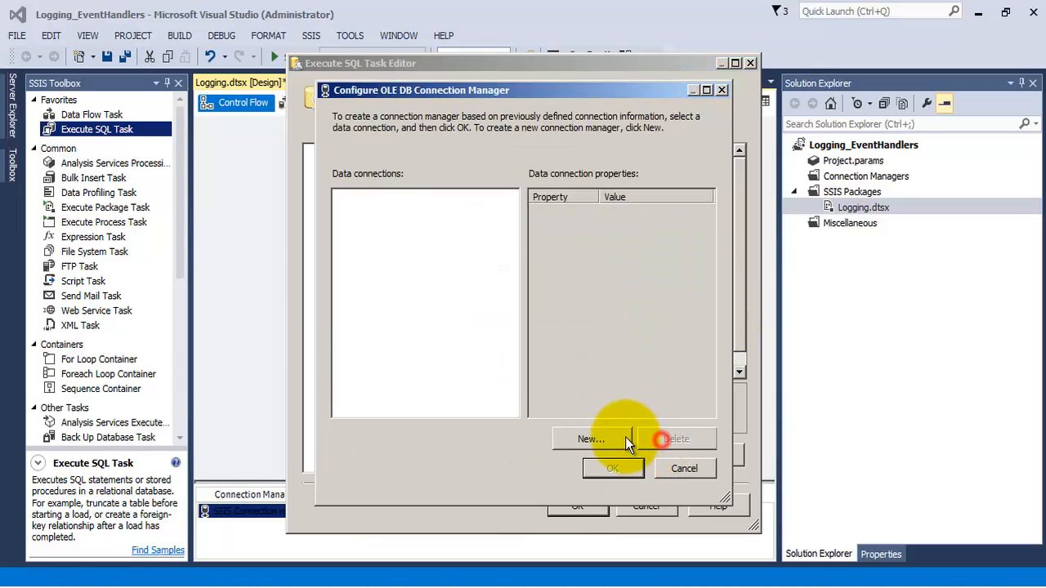
pyautogui.click(623, 438)
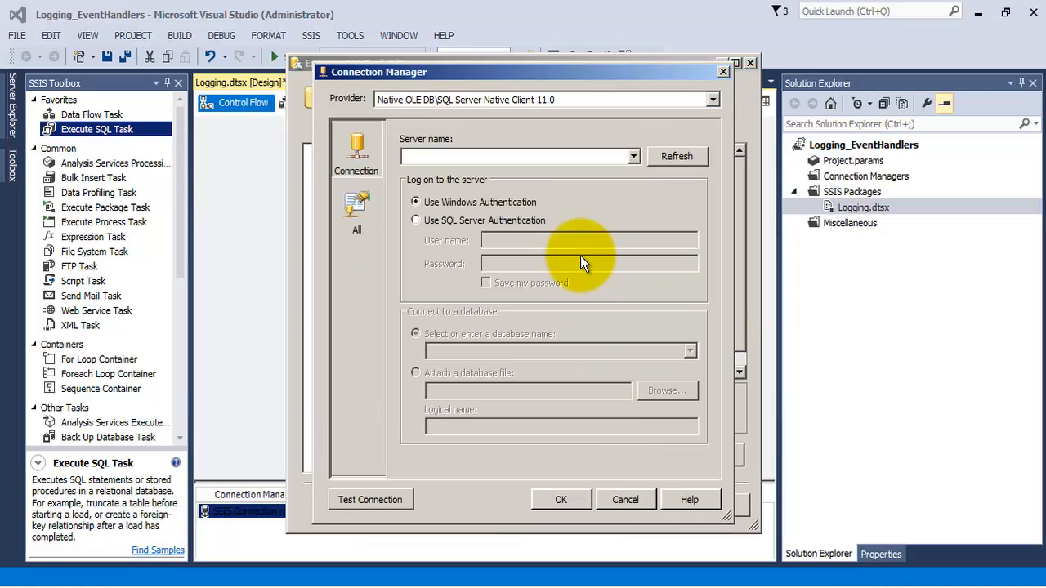
# Point the connection to the SERVER12014 instance and the SSISPracticals database, test it and assign it to the task
pyautogui.click(633, 156)
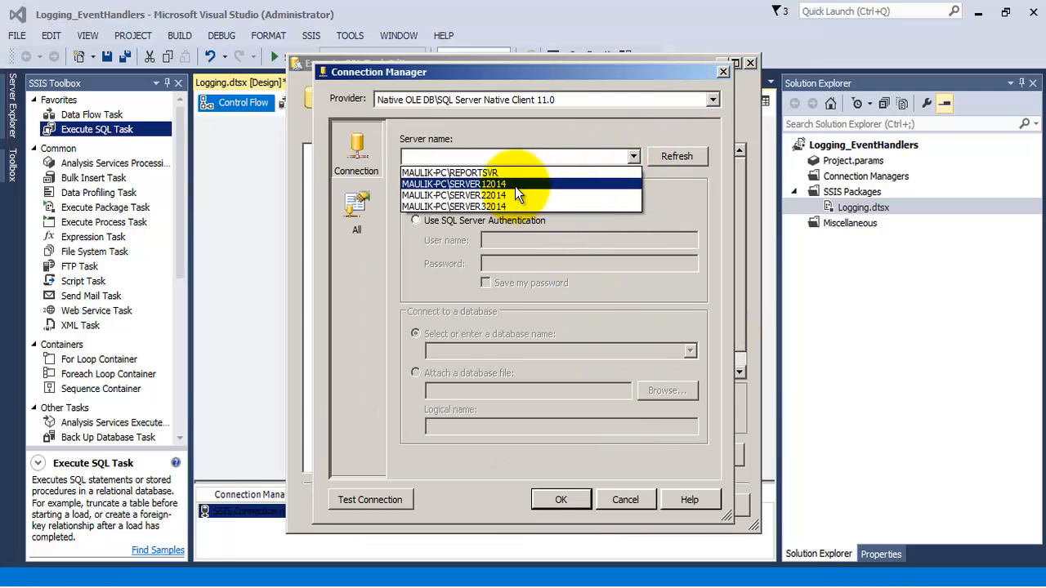
pyautogui.click(515, 186)
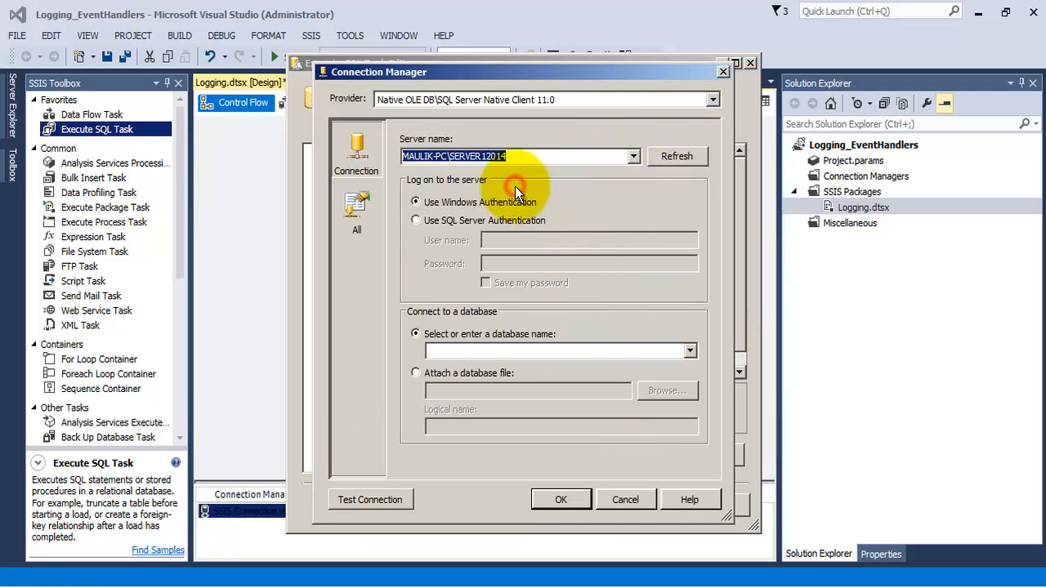
pyautogui.click(689, 351)
pyautogui.click(489, 301)
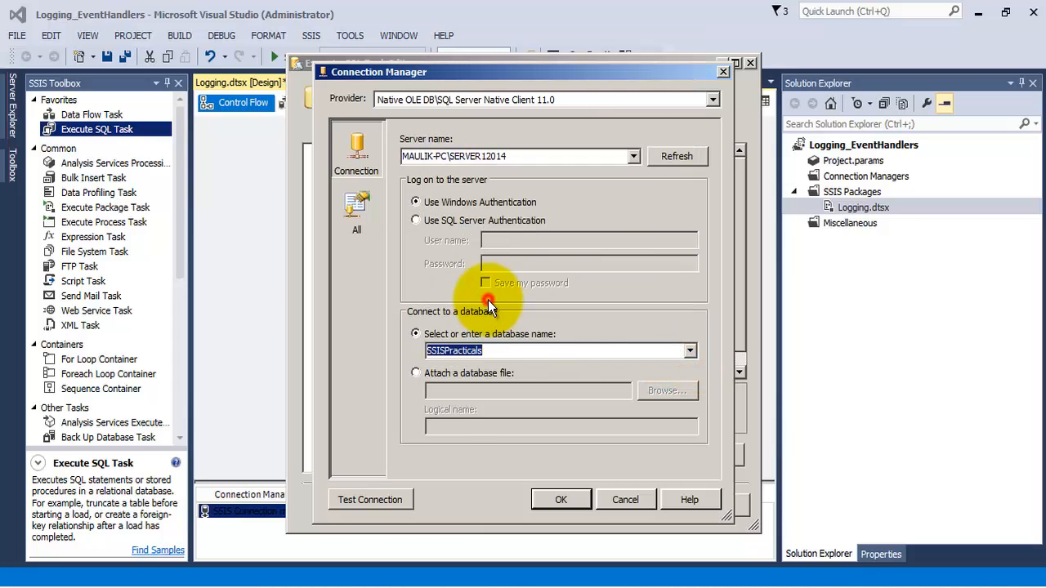
pyautogui.click(388, 492)
pyautogui.click(703, 324)
pyautogui.click(564, 498)
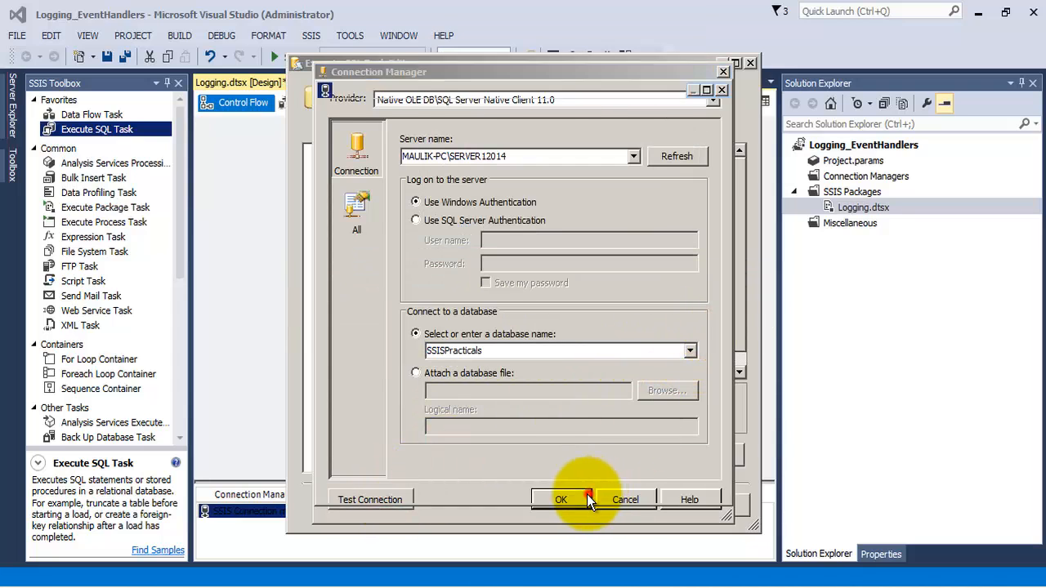
pyautogui.click(595, 466)
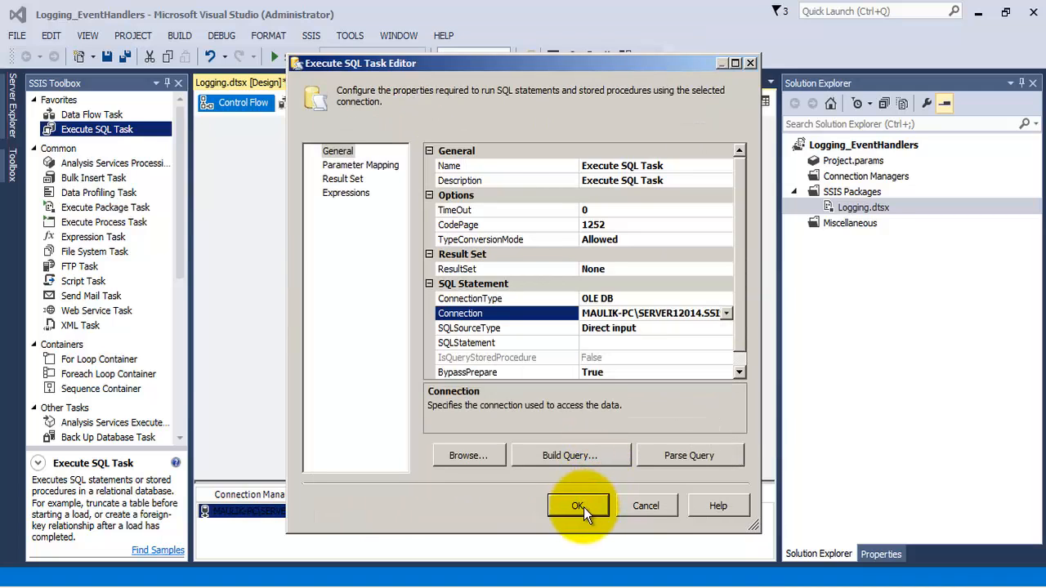
# Set the task's SQL statement to "Insert into COUNTRY_MASTER VALUES (1)" and accept the task settings
pyautogui.click(529, 343)
pyautogui.click(727, 344)
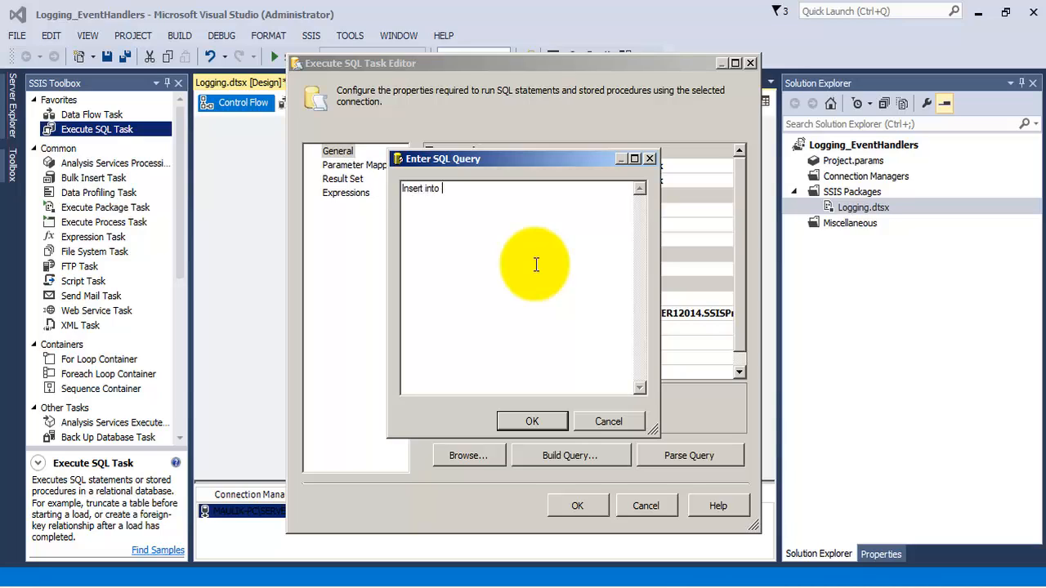
pyautogui.write('Insert into CUON')
pyautogui.press('BackSpace')
pyautogui.press('BackSpace')
pyautogui.press('BackSpace')
pyautogui.write('OUN')
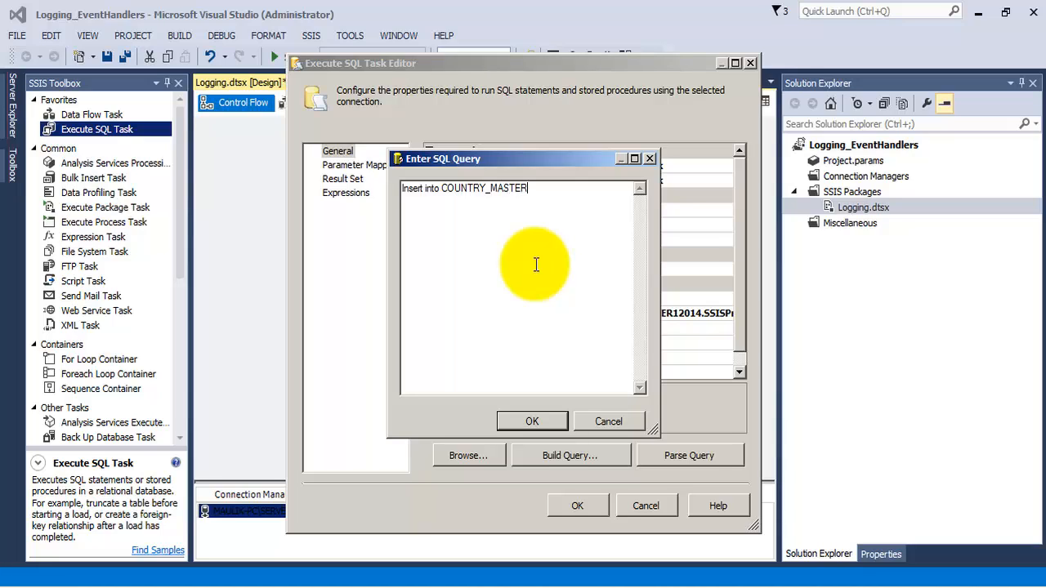
pyautogui.write('TRY_MASTER VALUES (1')
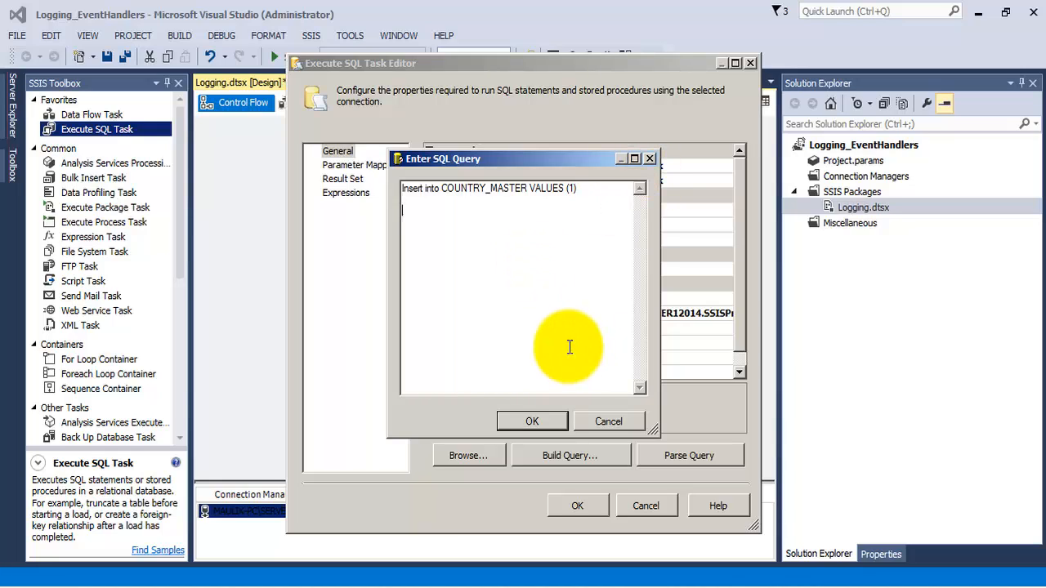
pyautogui.click(532, 422)
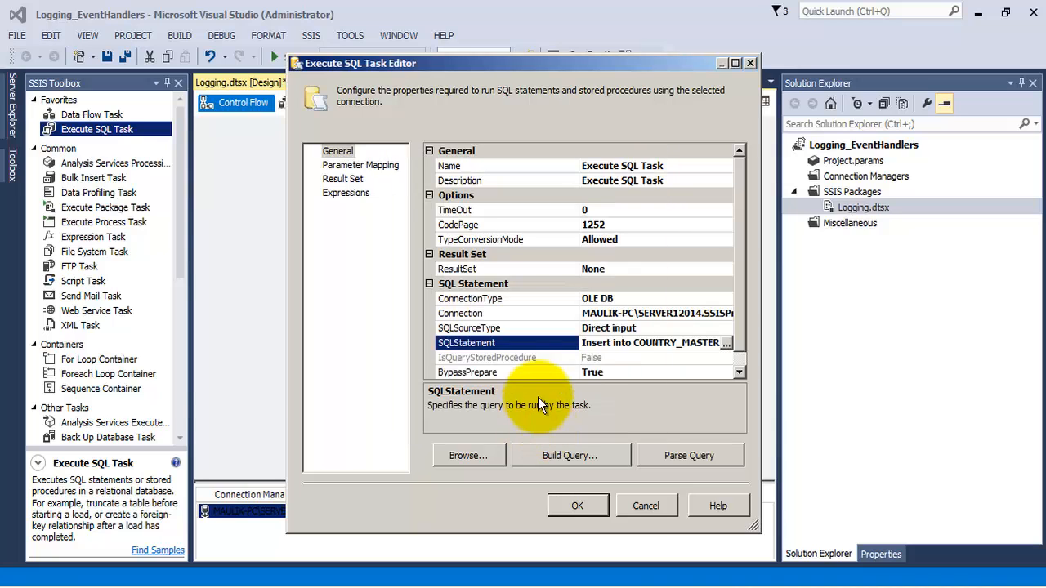
pyautogui.click(590, 505)
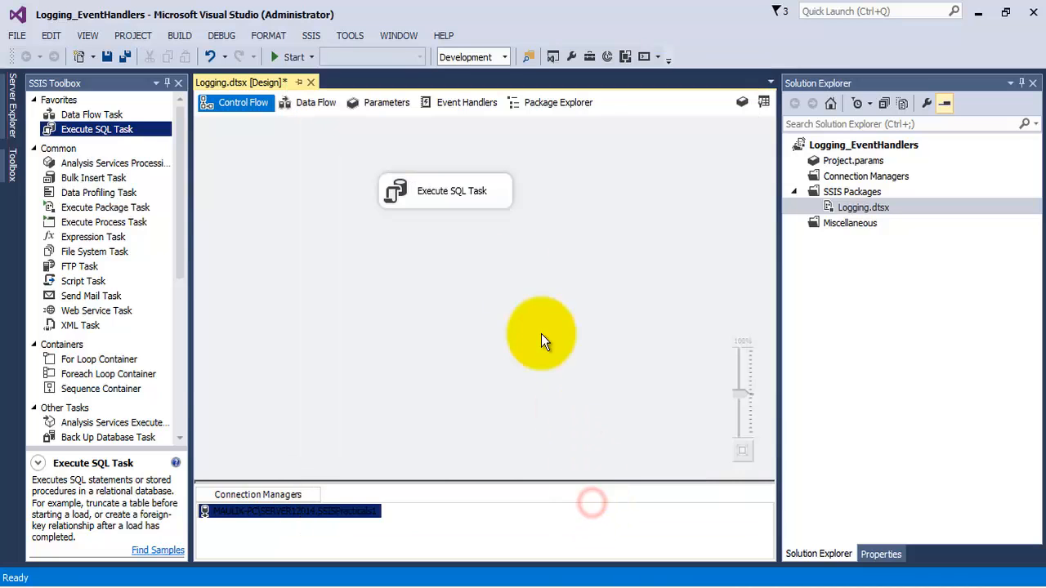
# Run the package and copy the Execute SQL Task error message from the execution progress
pyautogui.click(470, 188)
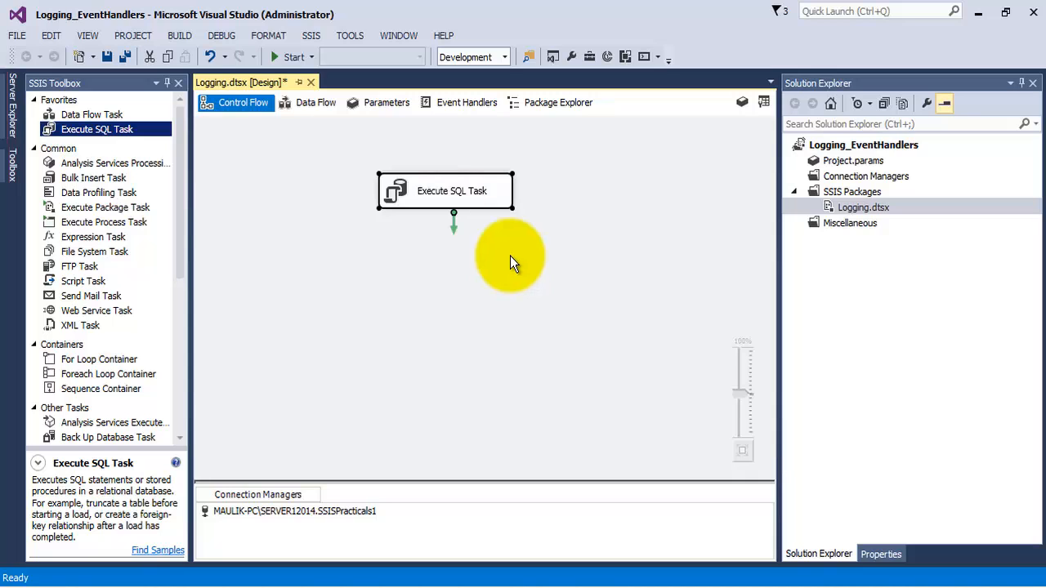
pyautogui.click(284, 56)
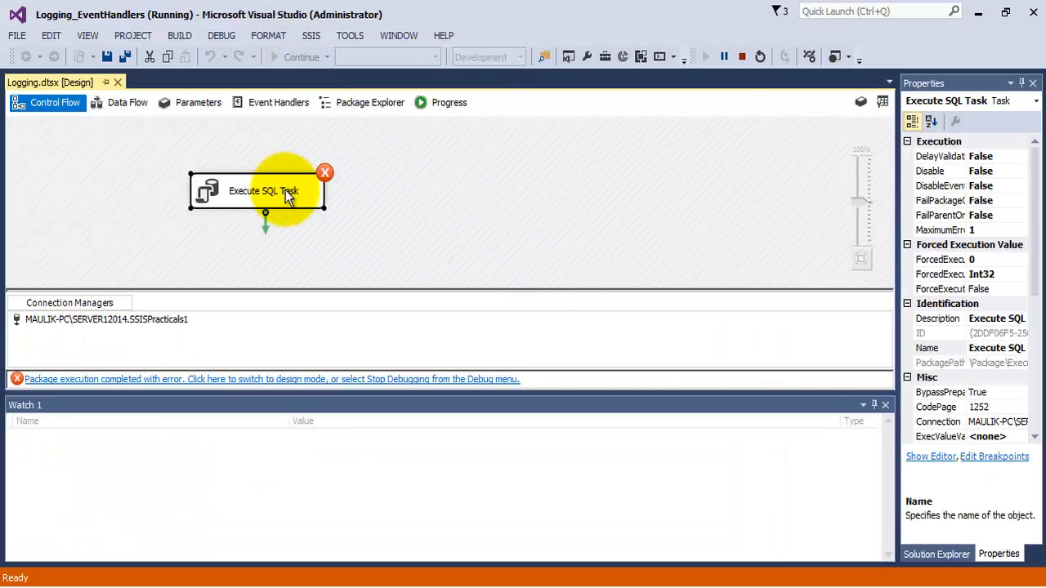
pyautogui.click(445, 104)
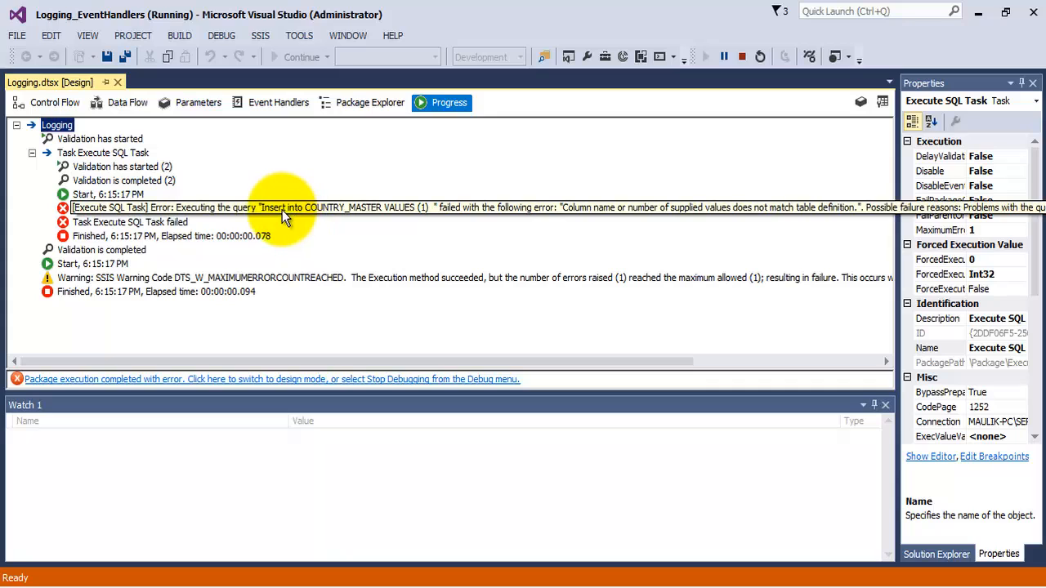
pyautogui.rightClick(326, 209)
pyautogui.click(347, 219)
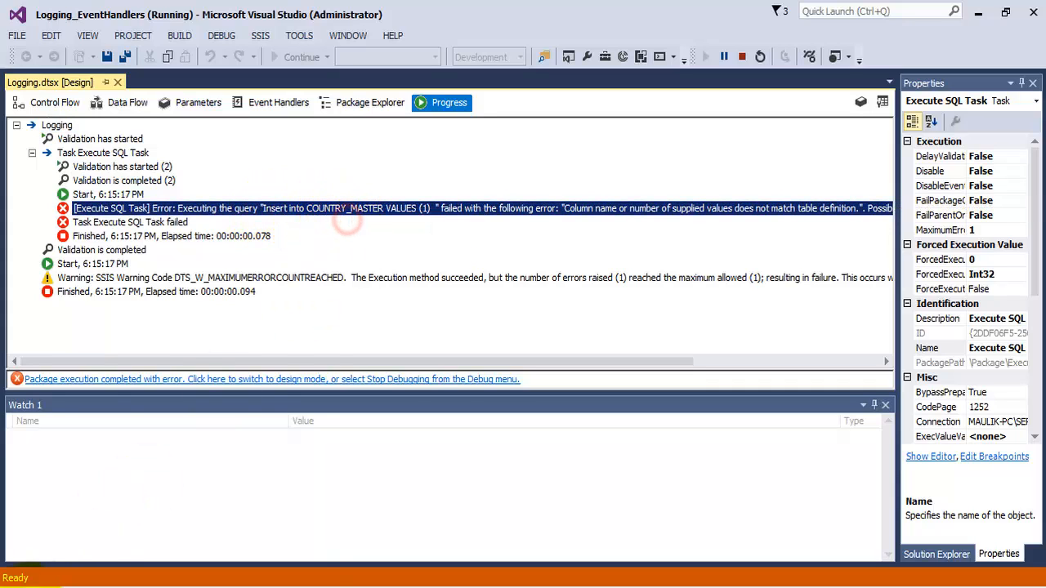
# Paste the copied error message into a new Notepad document to read it in full, and close Notepad without saving
pyautogui.click(23, 586)
pyautogui.click(86, 568)
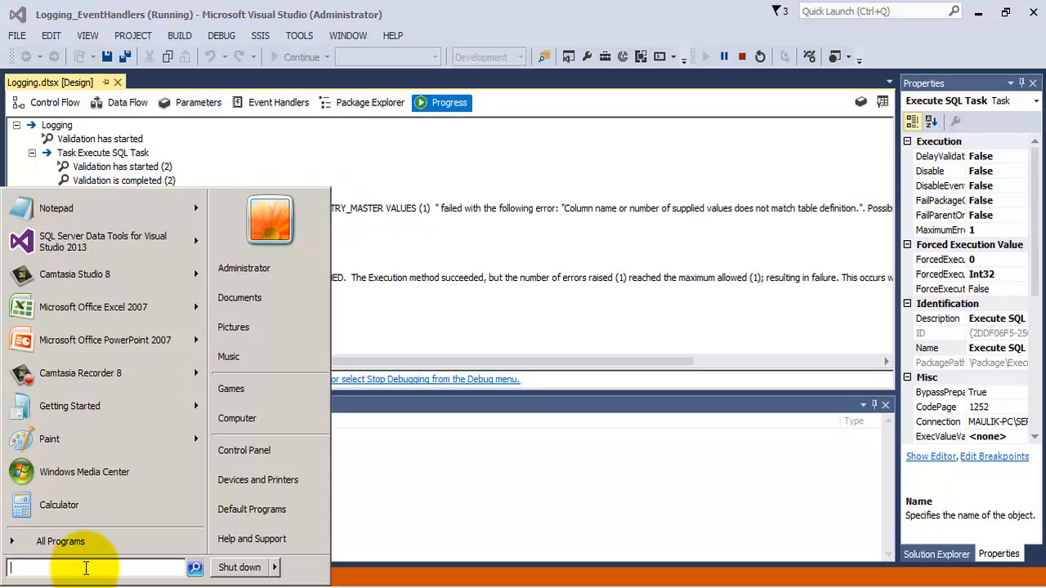
pyautogui.write('notepad')
pyautogui.press('Return')
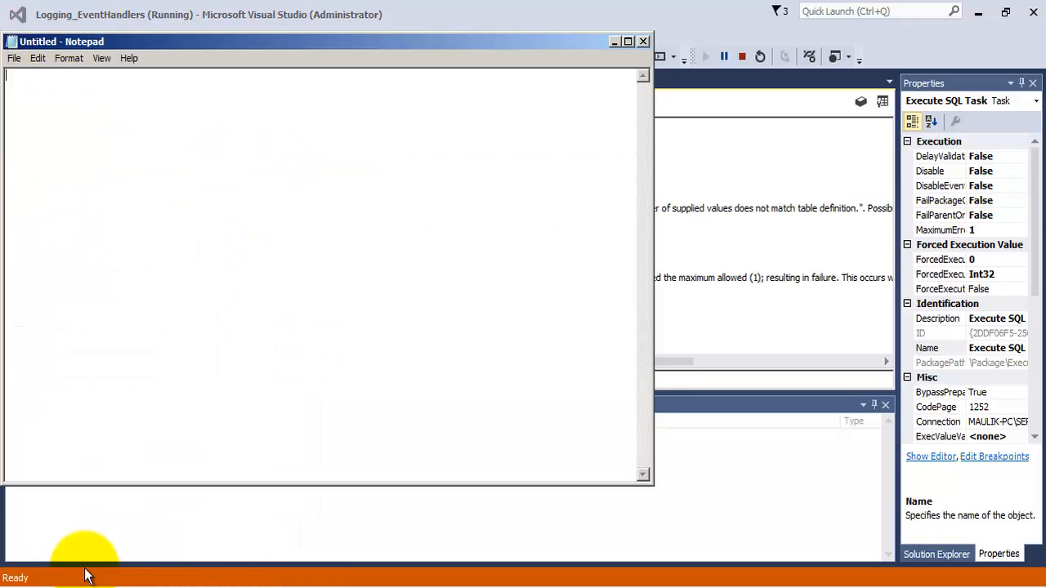
pyautogui.write('[Execute SQL Task] Error: Executing the query "Insert into COUNTRY_MASTER VALUES (1)" failed with the following error: "Column name or number of supplied values does not match table definition.". Possible failure reasons: Problems with the query, "ResultSet" property not set correctly, parameters not set correctly, or connection not established correctly.')
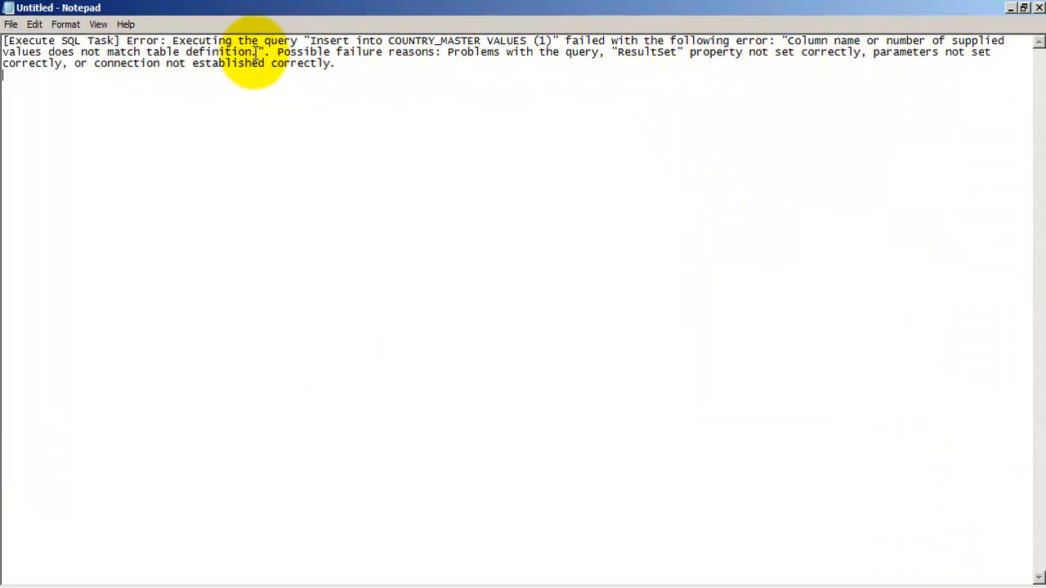
pyautogui.click(1038, 8)
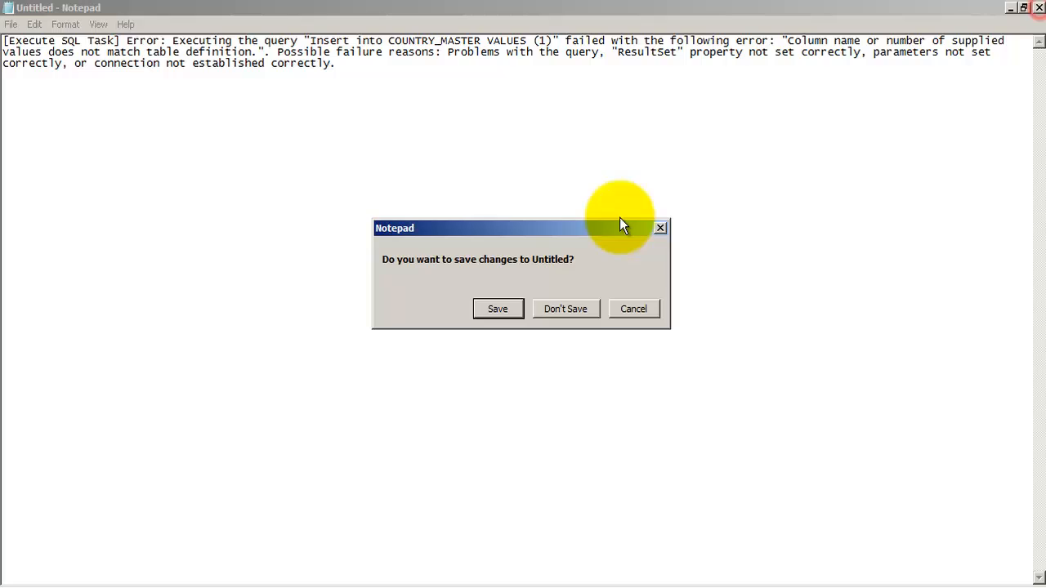
pyautogui.click(566, 307)
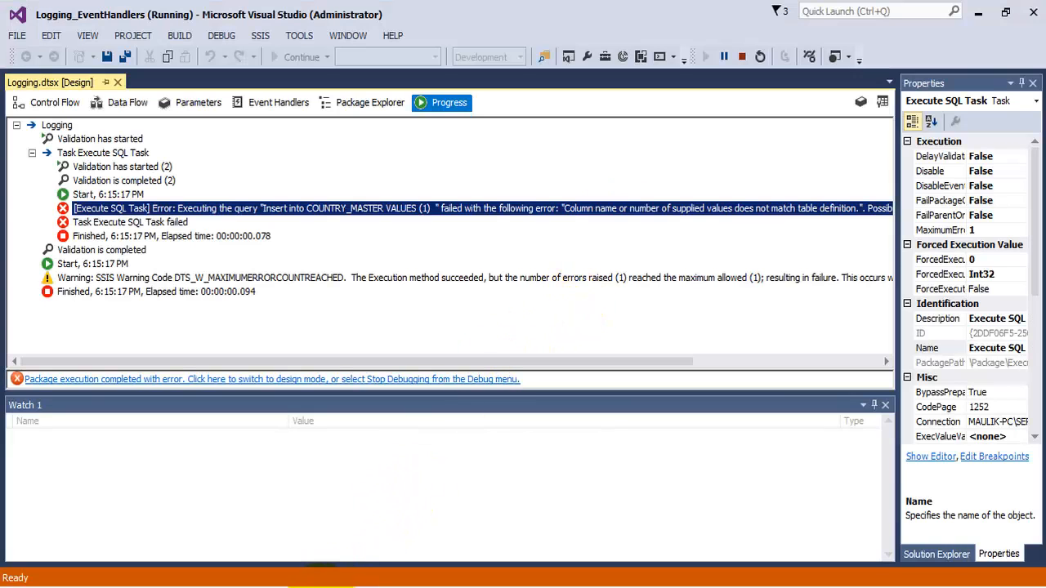
# Stop debugging, and enable logging for the top-level Logging container in the package's SSIS log configuration
pyautogui.click(741, 57)
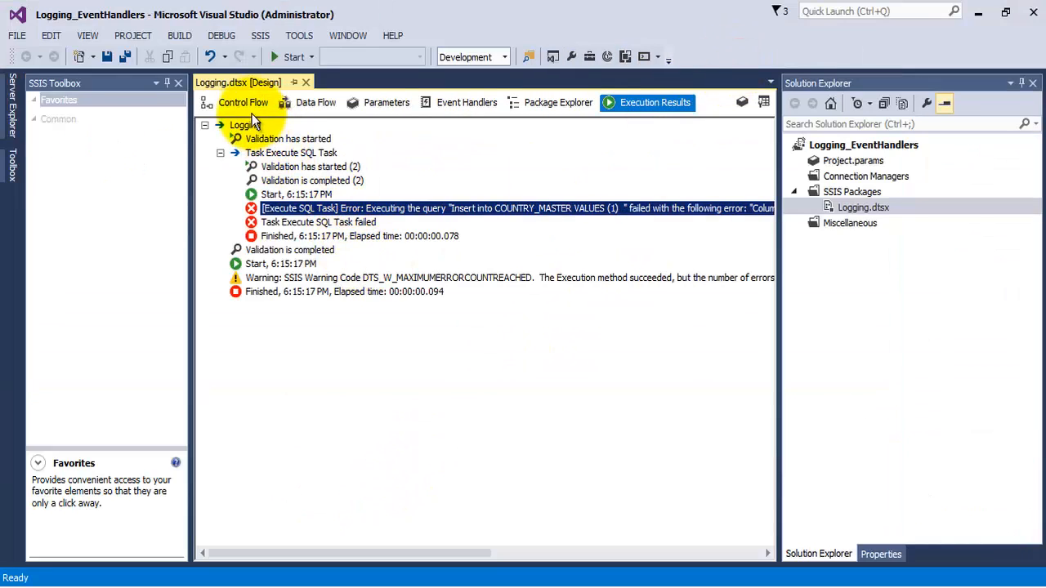
pyautogui.click(242, 102)
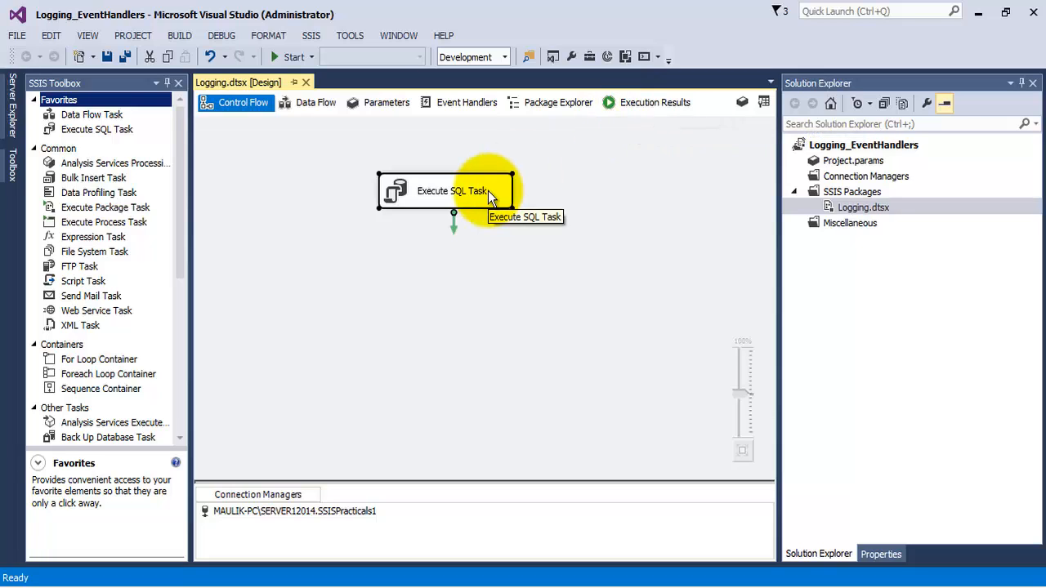
pyautogui.rightClick(569, 160)
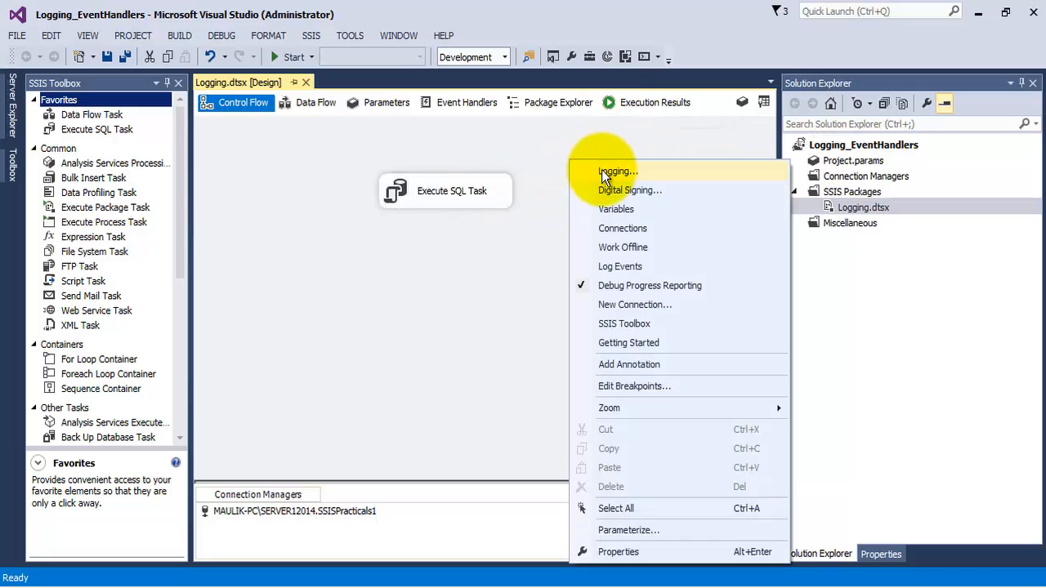
pyautogui.click(602, 171)
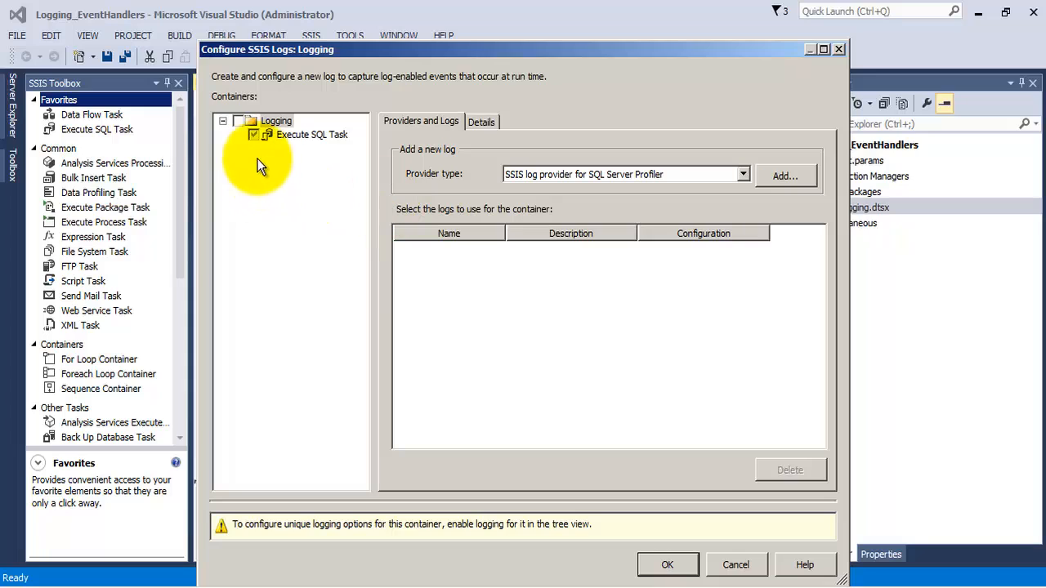
pyautogui.click(238, 120)
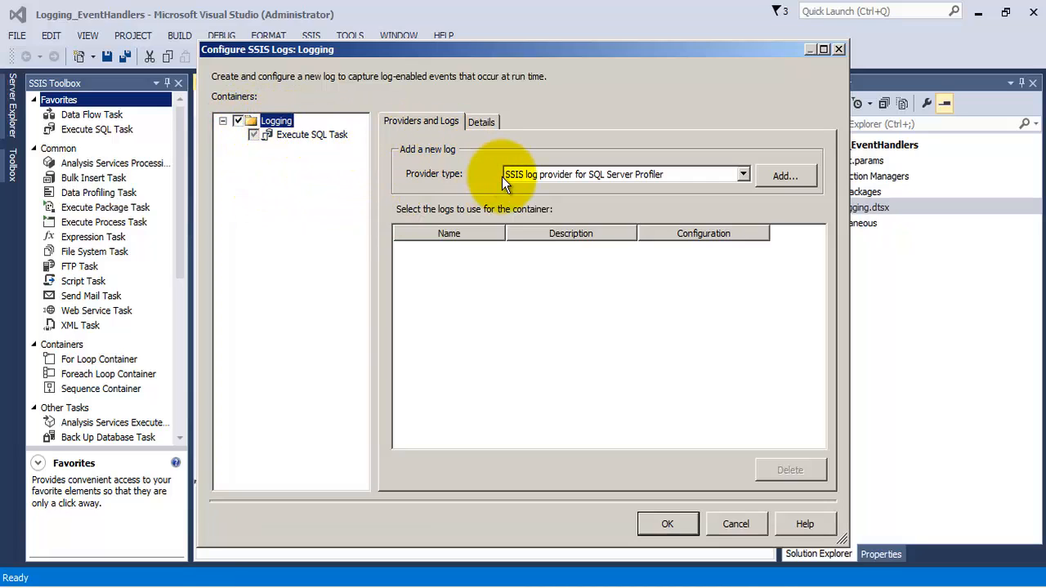
# Set the Logging container to log only the OnError event, and widen the event list's Description column
pyautogui.click(742, 176)
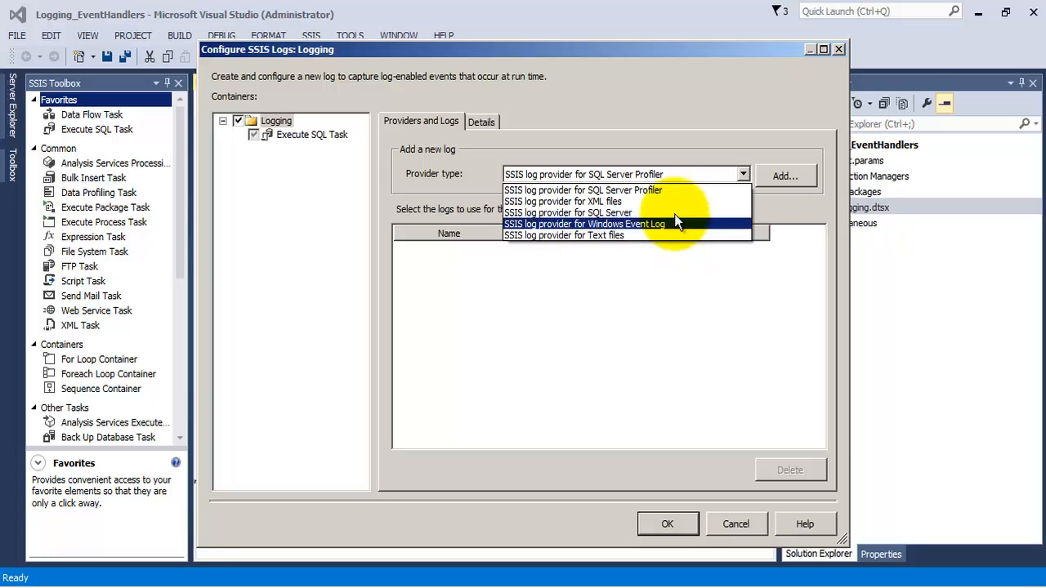
pyautogui.click(665, 270)
pyautogui.click(483, 123)
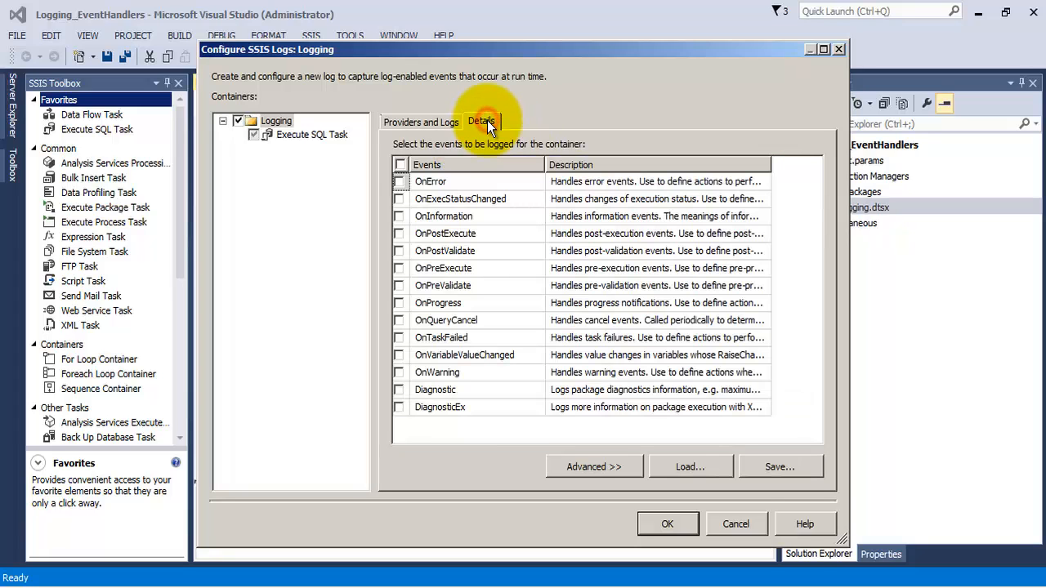
pyautogui.click(400, 181)
pyautogui.click(433, 183)
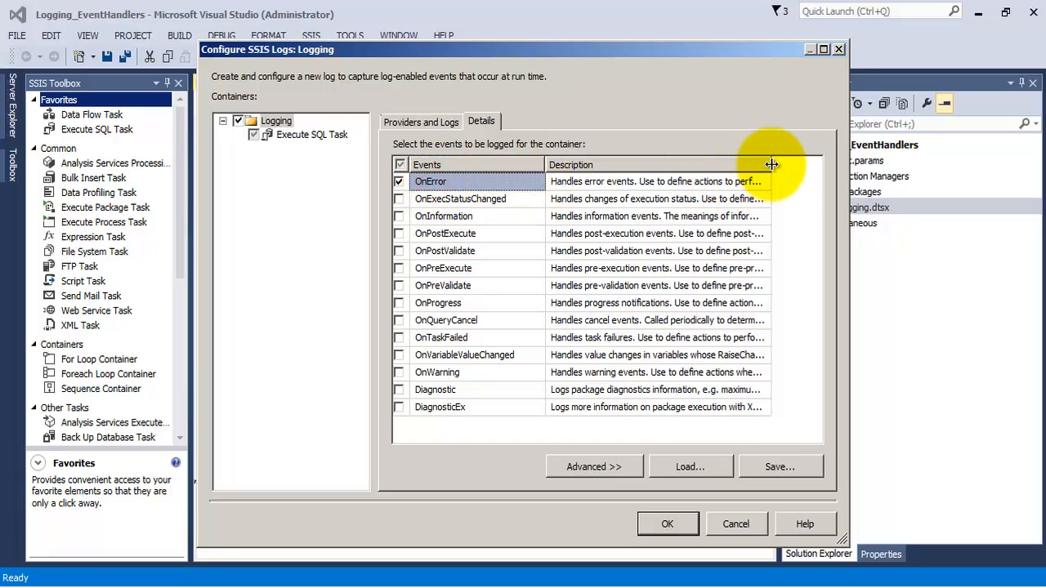
pyautogui.moveTo(771, 165); pyautogui.dragTo(798, 167)
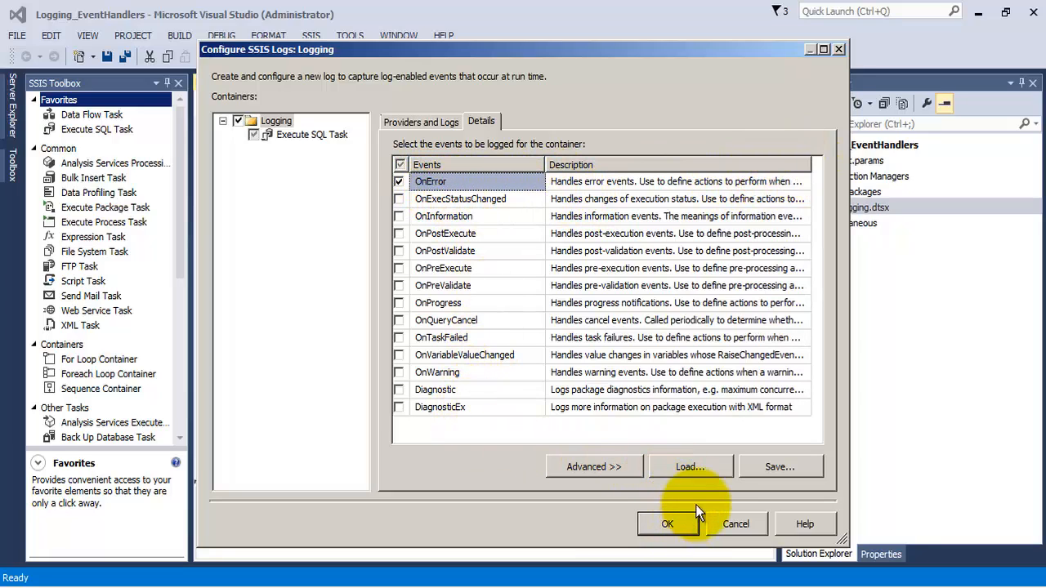
# Add the SSIS log provider for Text files and enable it for the Logging container
pyautogui.click(413, 125)
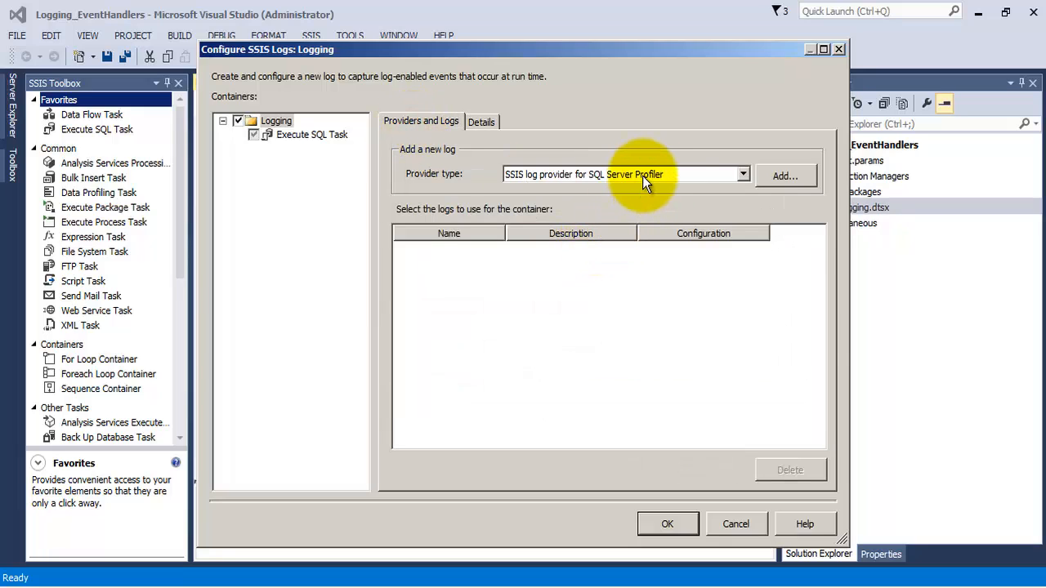
pyautogui.click(743, 175)
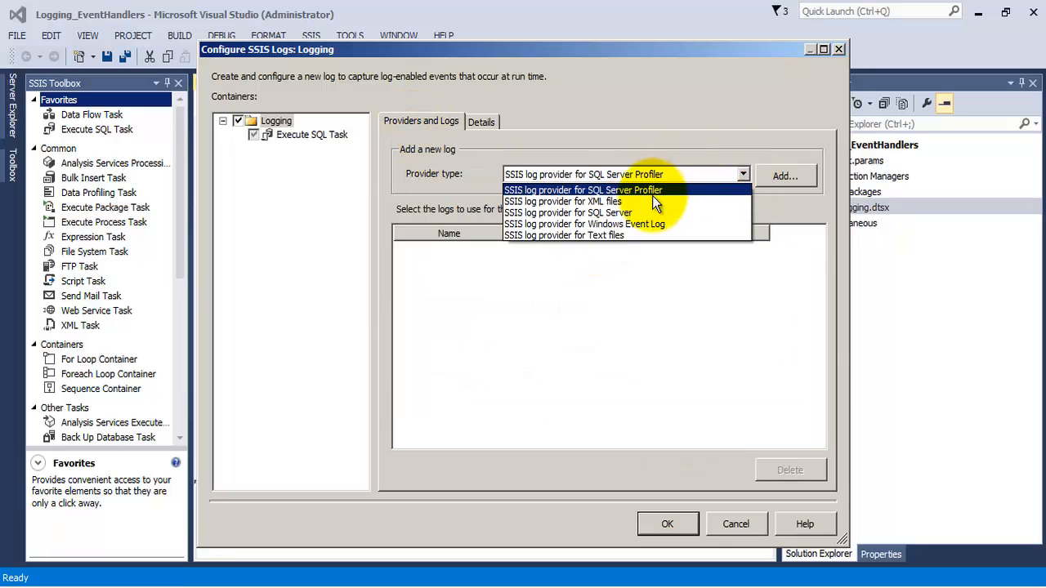
pyautogui.click(630, 234)
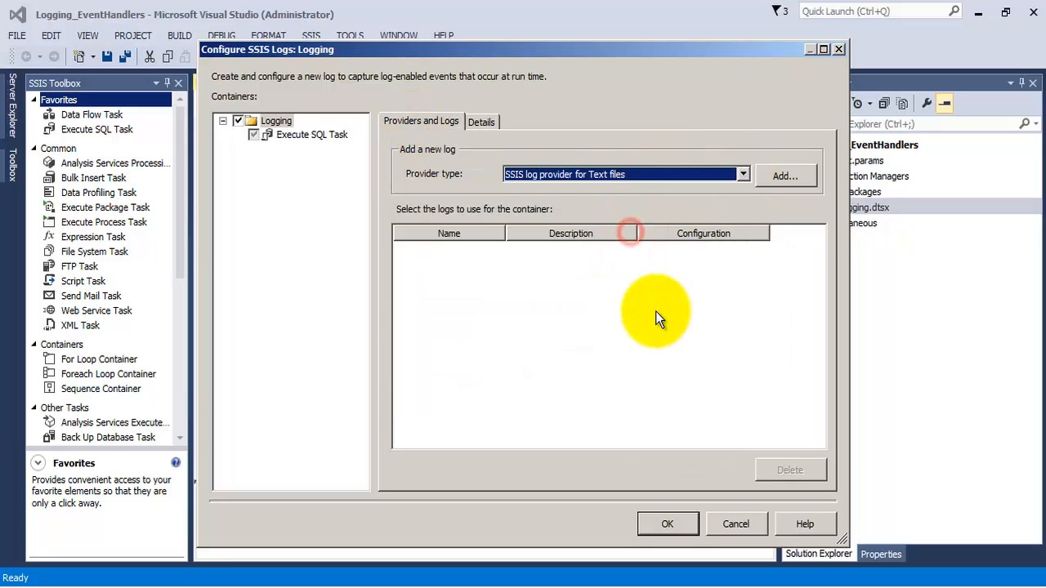
pyautogui.click(807, 177)
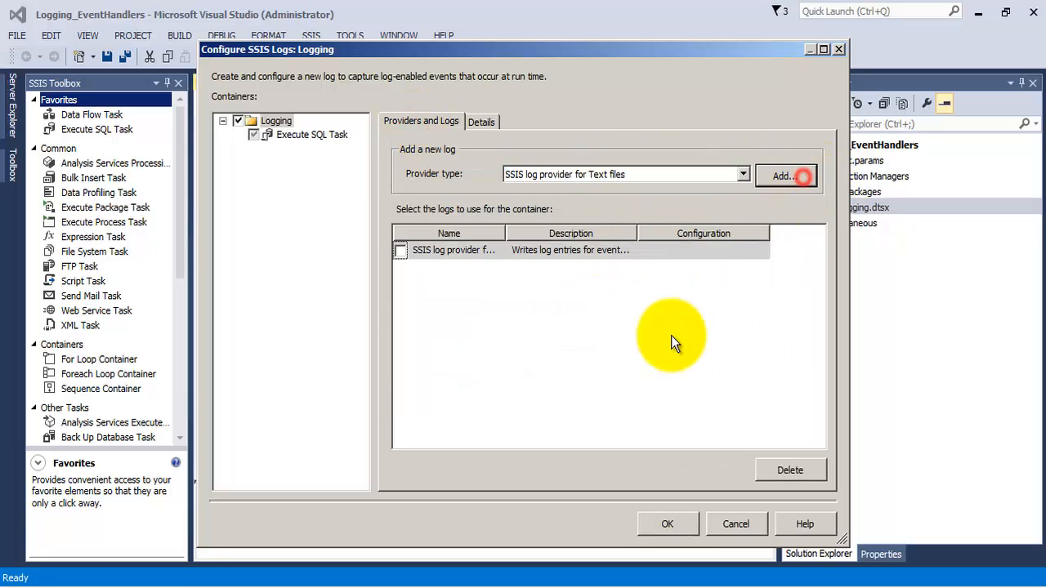
pyautogui.doubleClick(505, 233)
pyautogui.click(401, 251)
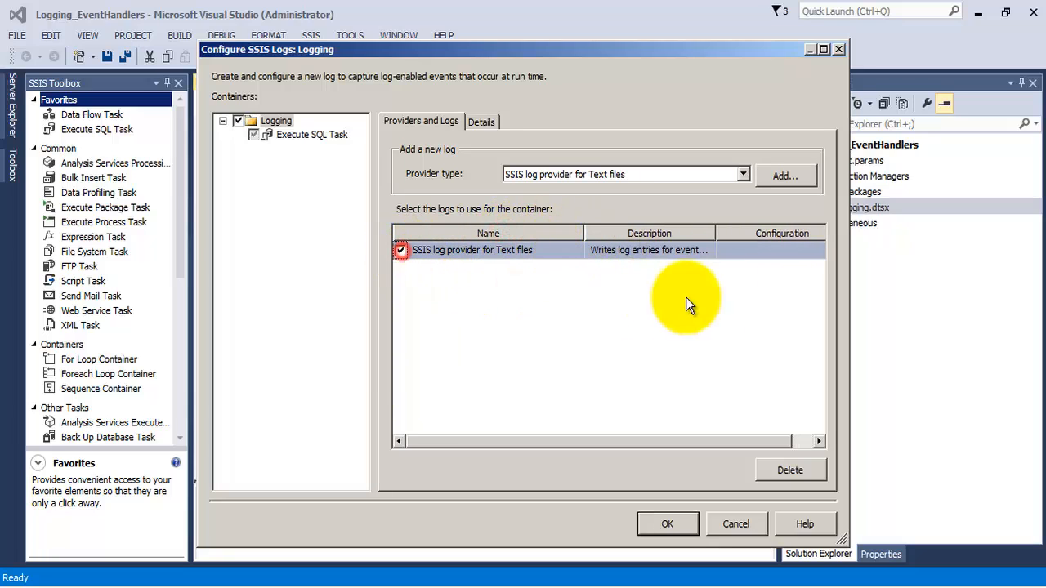
# Start a new file connection for the text file log provider and browse for its log file
pyautogui.click(752, 251)
pyautogui.click(818, 253)
pyautogui.click(790, 270)
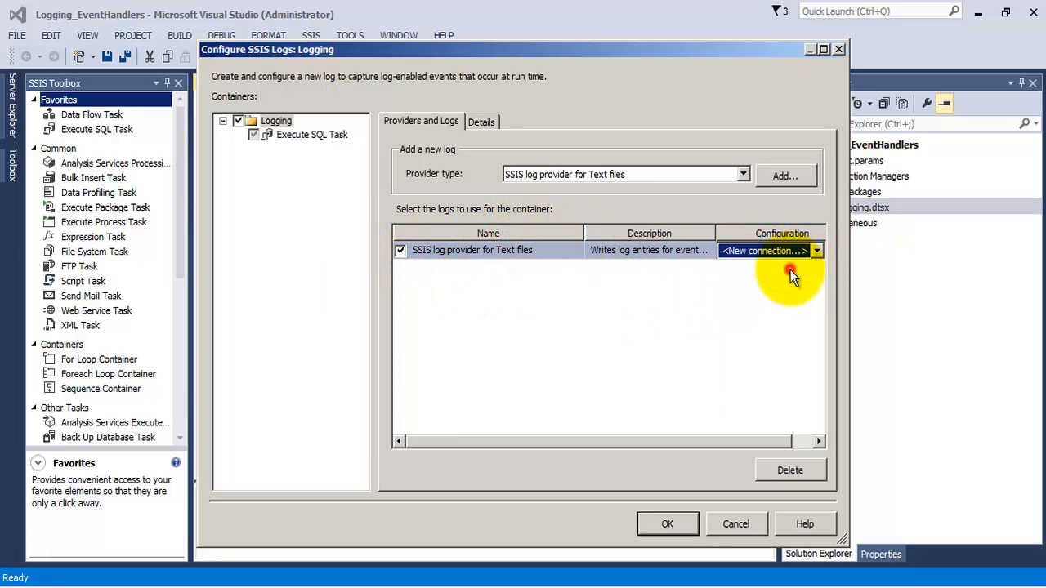
pyautogui.click(679, 308)
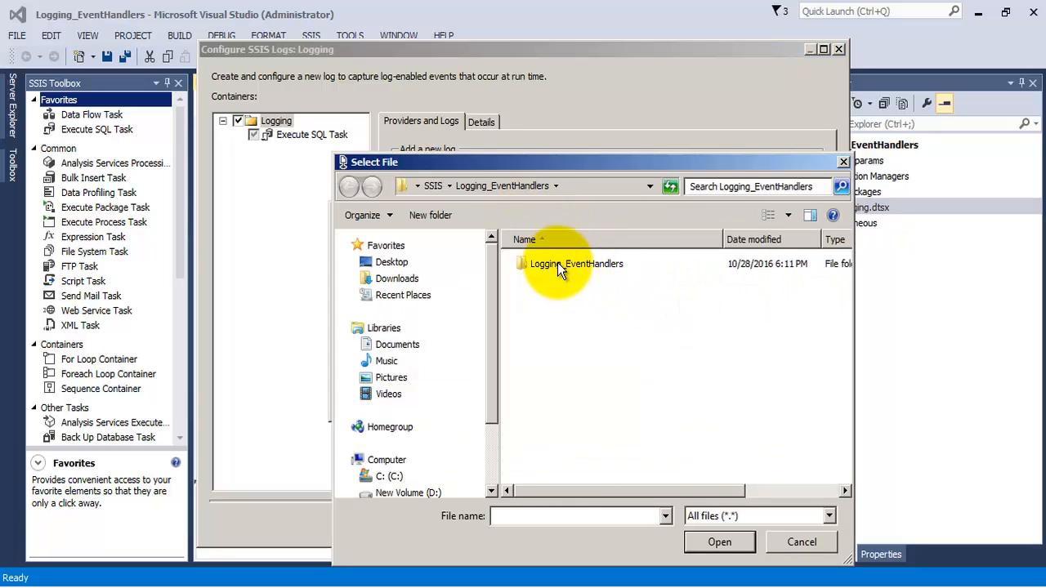
# Create a folder named Log_Files inside the Logging_EventHandlers folder and open it
pyautogui.click(434, 215)
pyautogui.write('L')
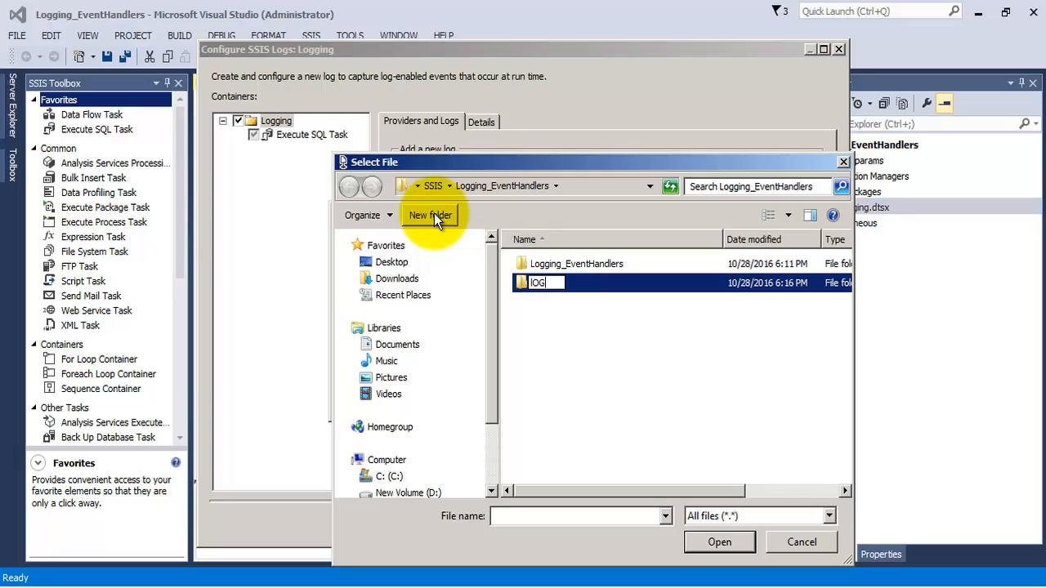
pyautogui.write('og_Files')
pyautogui.press('Return')
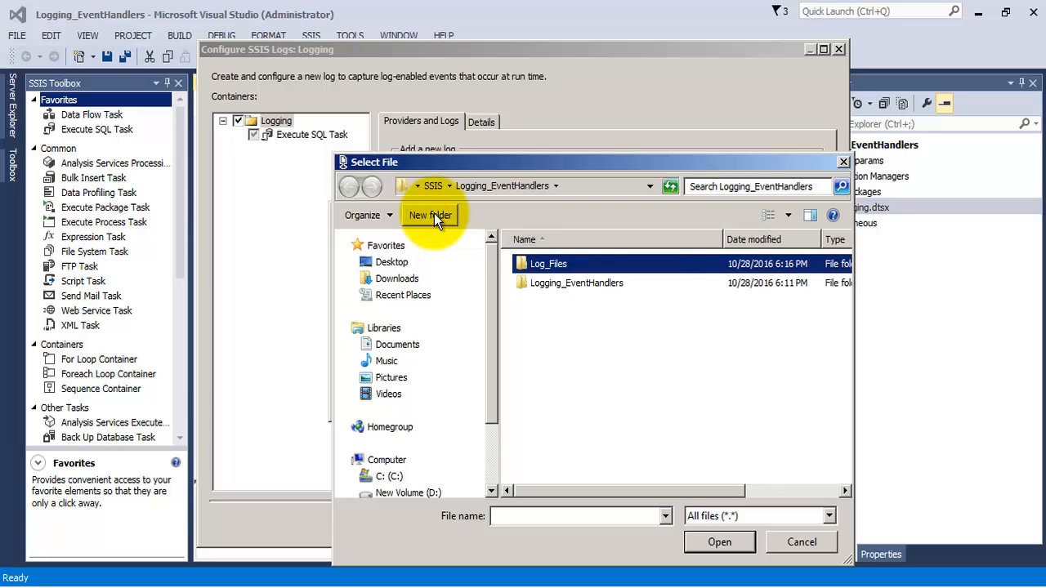
pyautogui.doubleClick(583, 265)
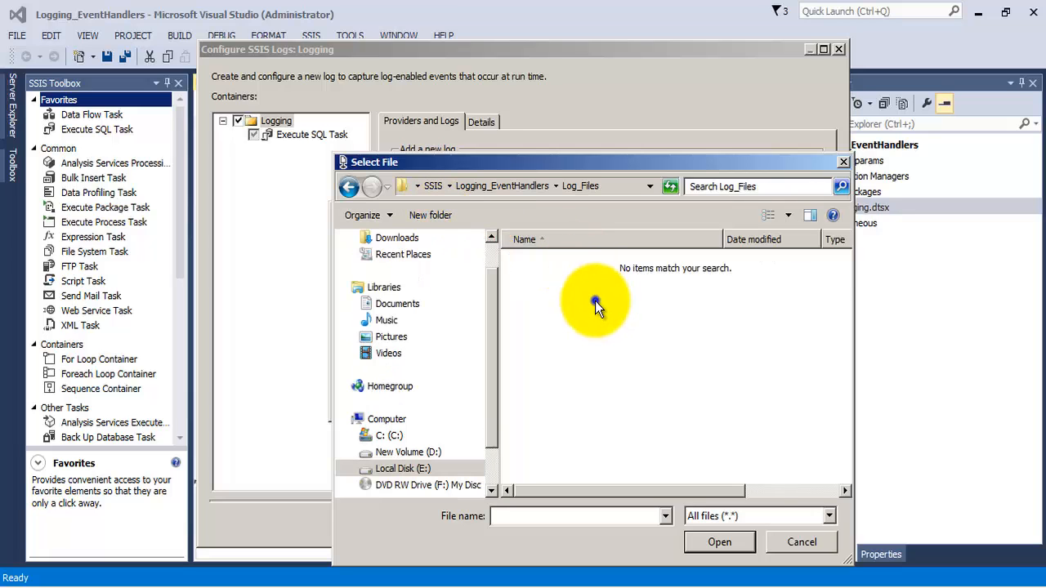
# Create a new text document named Text_Log.txt in the Log_Files folder
pyautogui.rightClick(595, 304)
pyautogui.moveTo(670, 465)
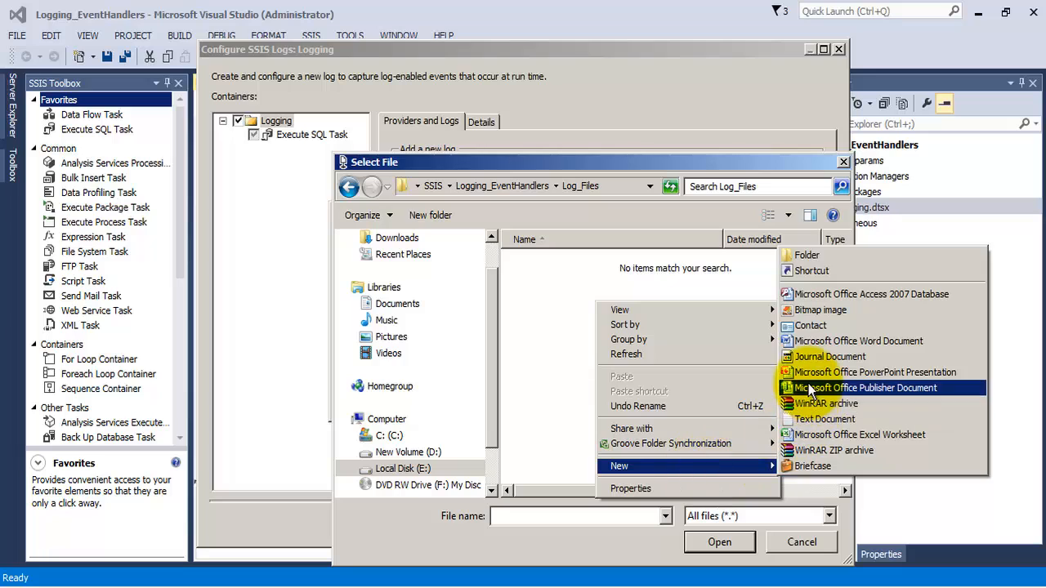
pyautogui.click(817, 419)
pyautogui.write('T')
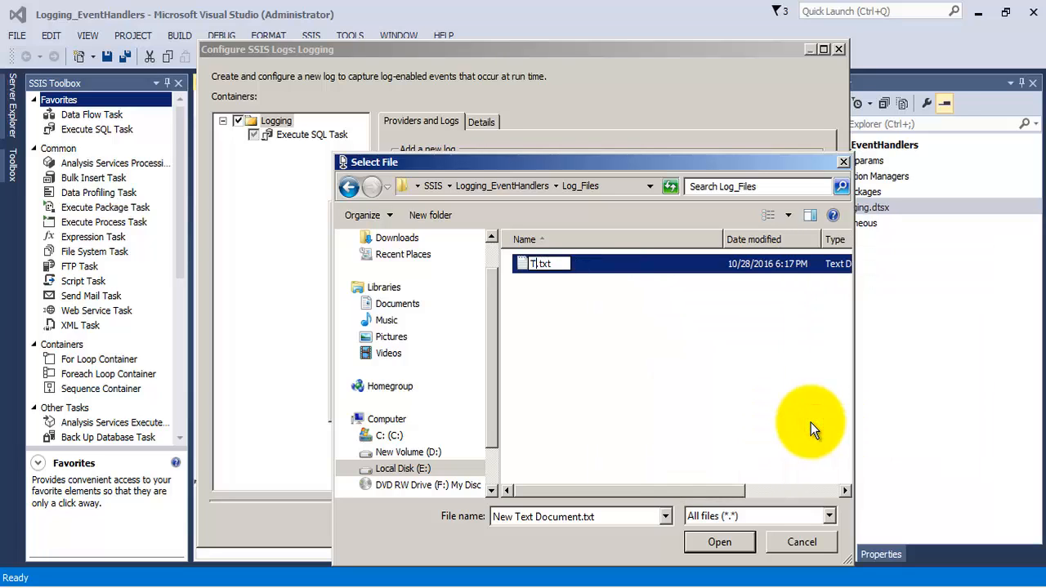
pyautogui.write('ext_Log')
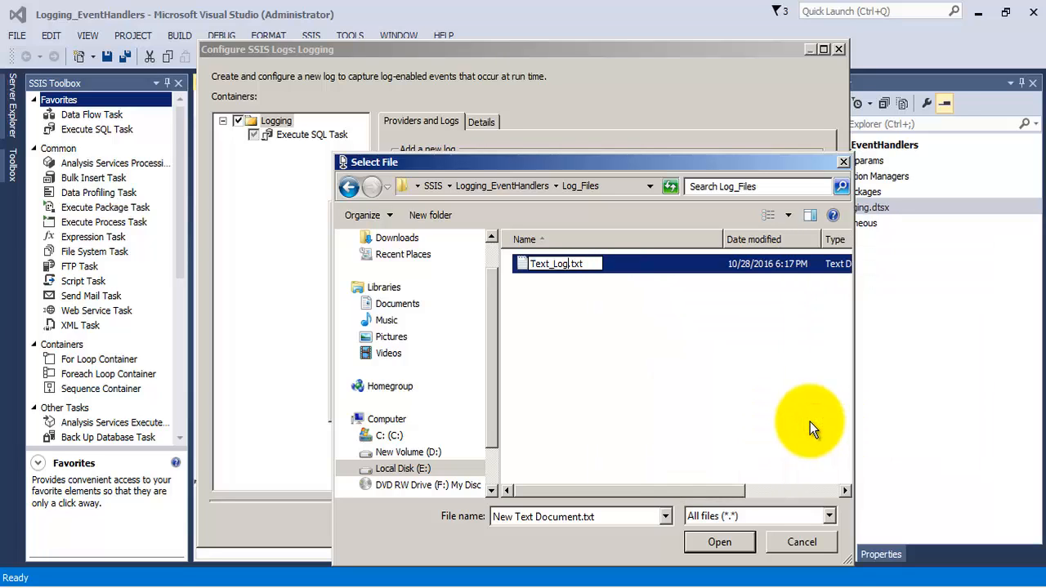
pyautogui.click(810, 422)
# Choose Text_Log.txt as the text log provider's file and accept the file connection
pyautogui.click(561, 267)
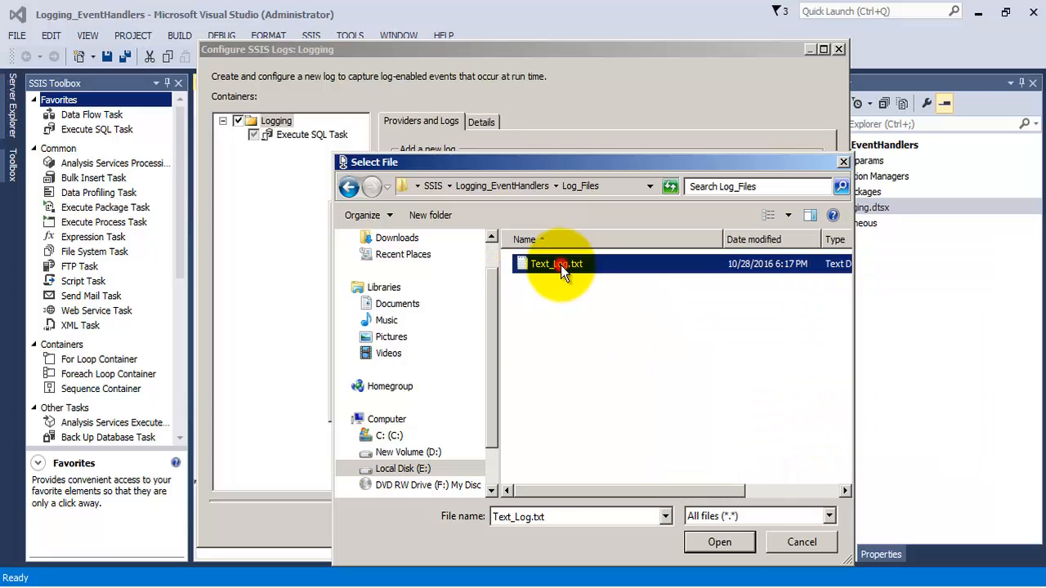
pyautogui.click(717, 543)
pyautogui.click(609, 347)
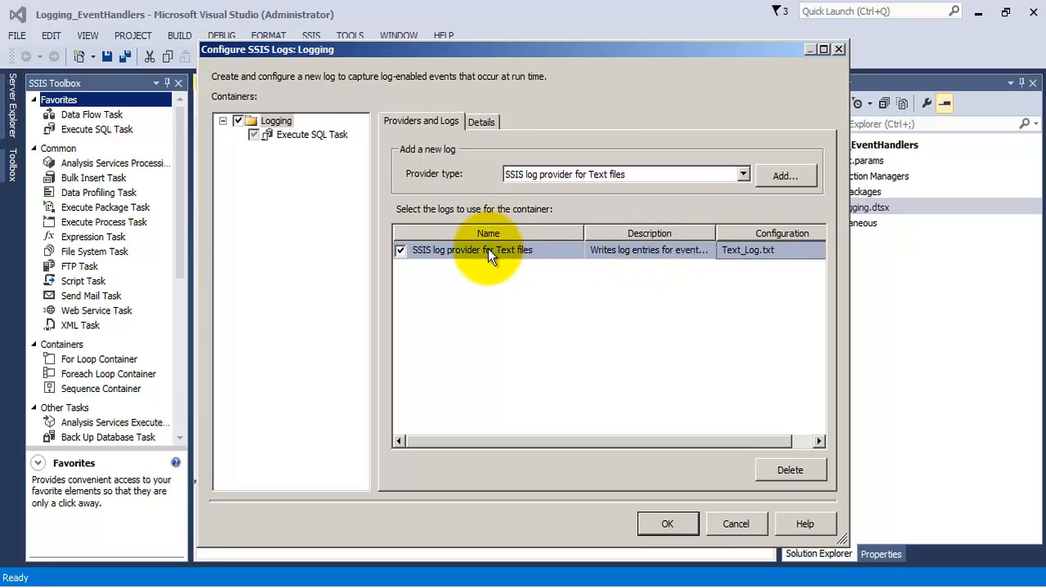
# Add the SSIS log provider for SQL Server, widen the Name column and enable the provider for the Logging container
pyautogui.click(745, 176)
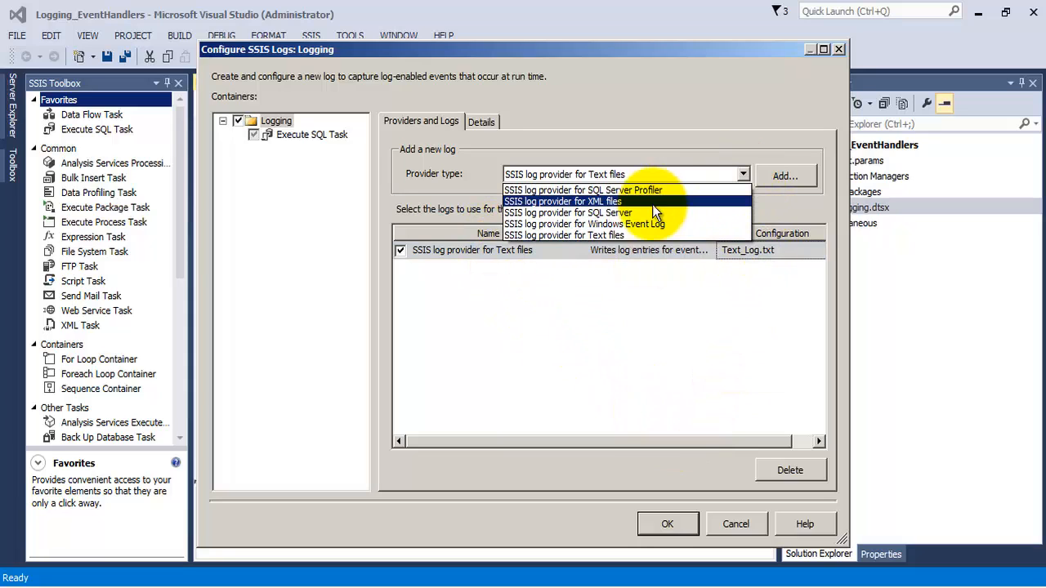
pyautogui.click(628, 213)
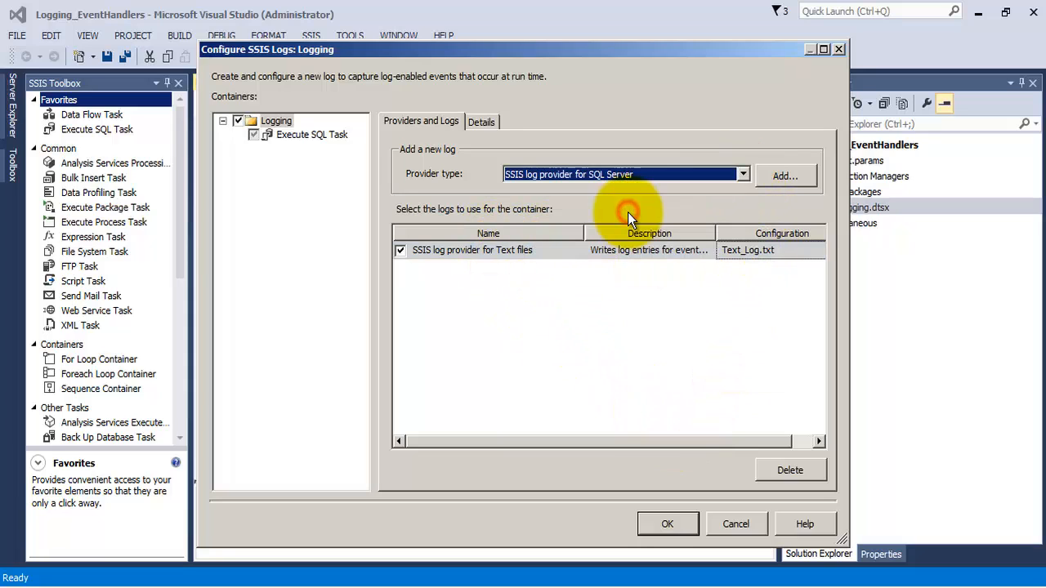
pyautogui.click(783, 175)
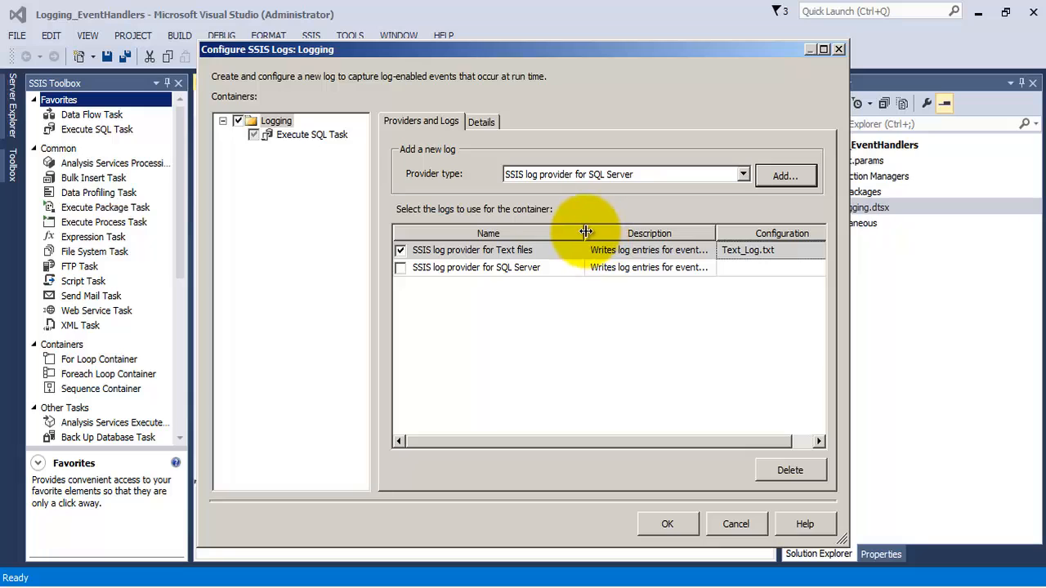
pyautogui.moveTo(584, 233); pyautogui.dragTo(609, 233)
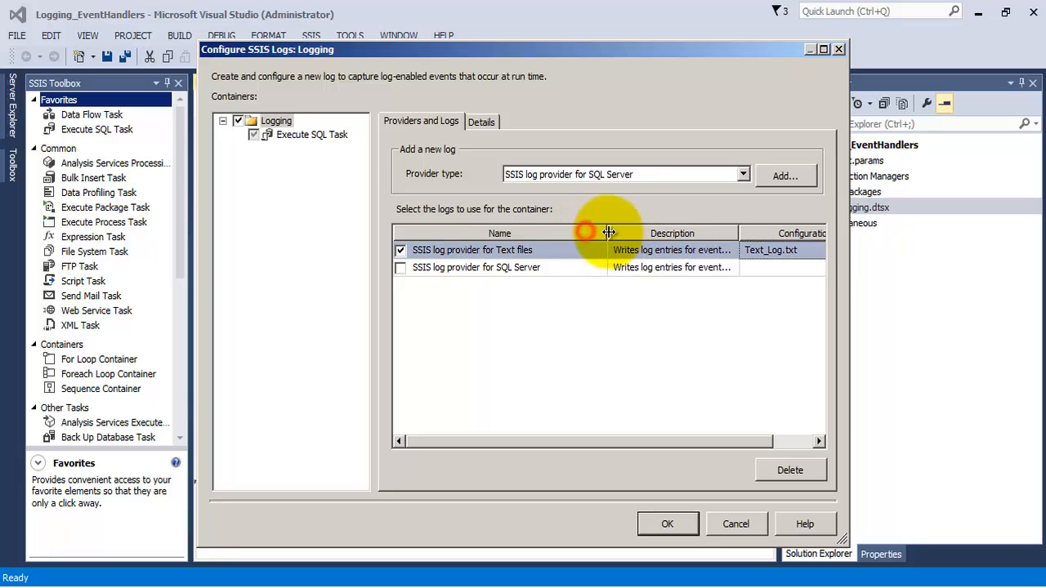
pyautogui.click(401, 270)
# Give the SQL Server log provider a new OLE DB connection based on the existing SSISPracticals data connection, and accept the log configuration
pyautogui.click(772, 269)
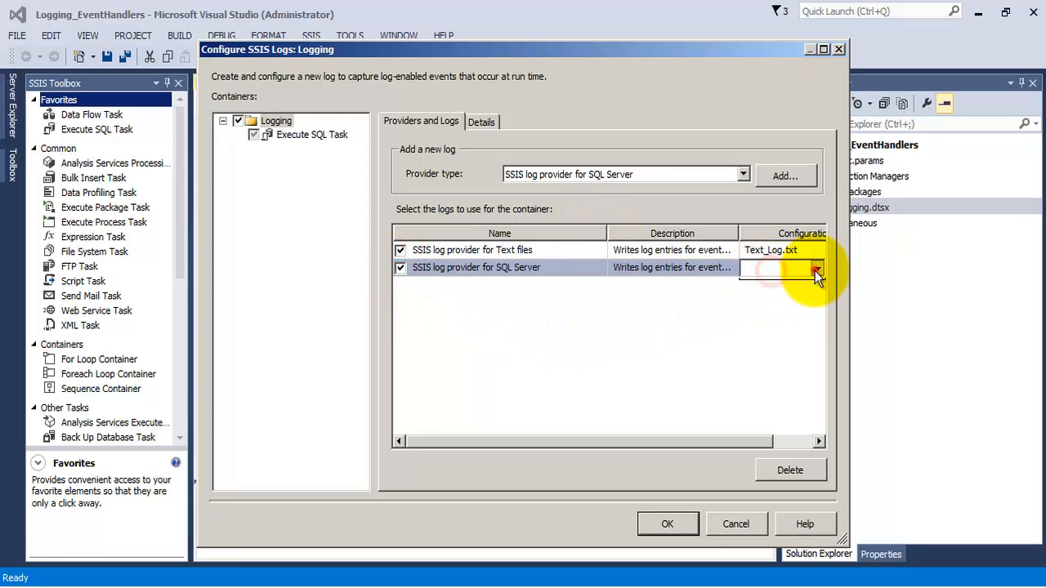
pyautogui.click(816, 269)
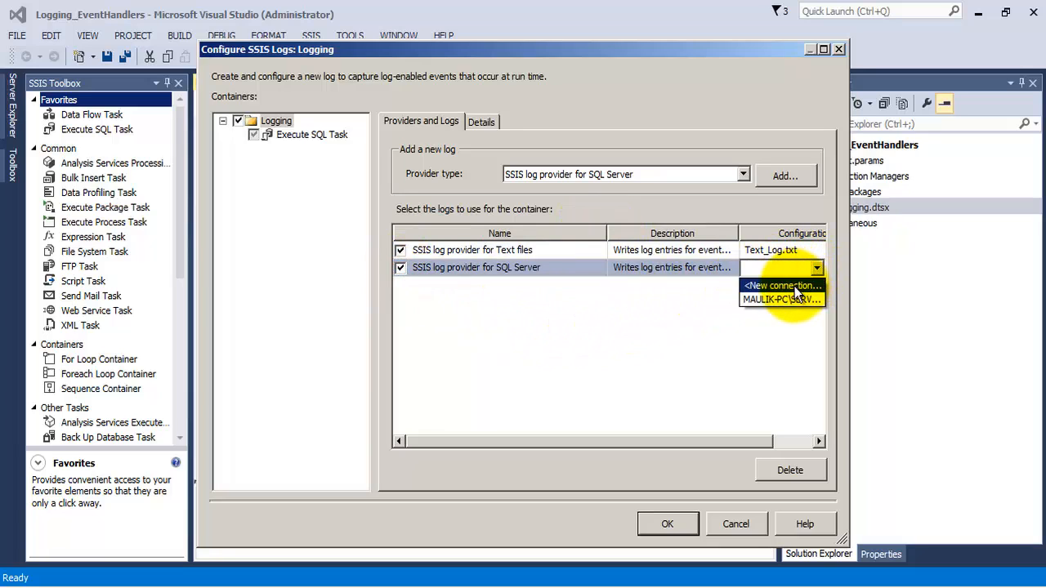
pyautogui.click(784, 286)
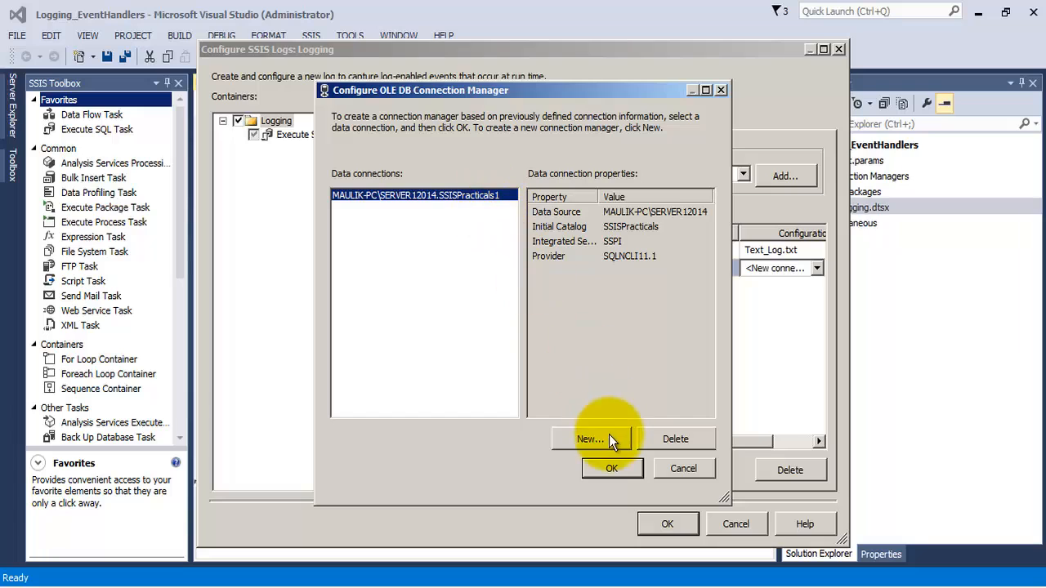
pyautogui.click(613, 469)
pyautogui.click(787, 268)
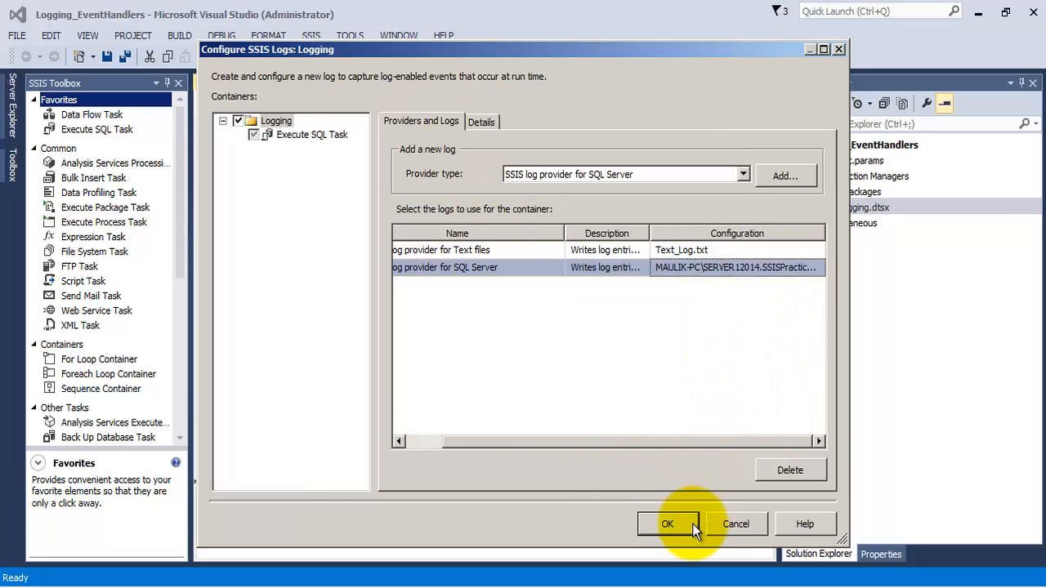
pyautogui.click(667, 524)
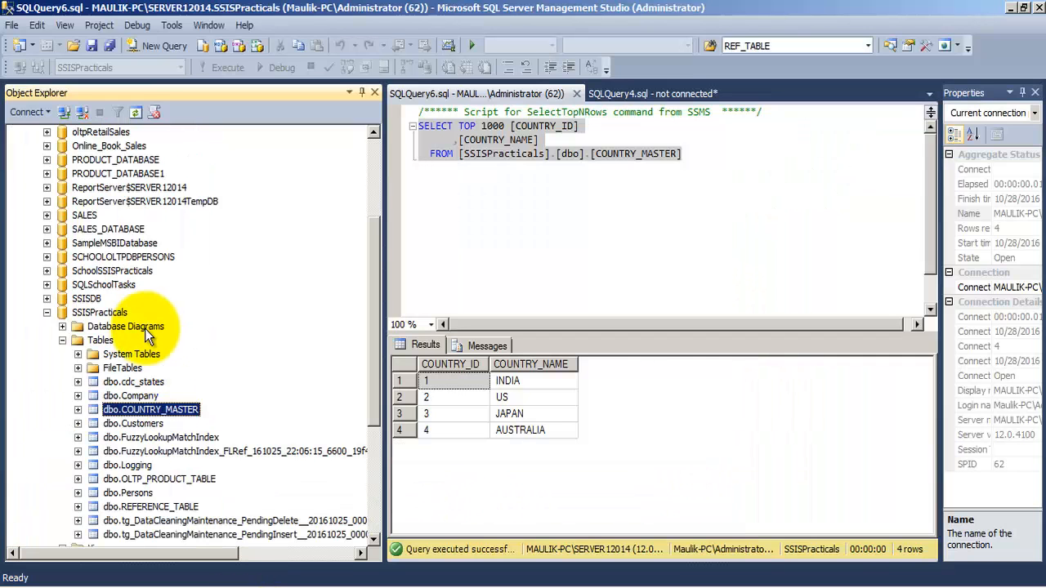
# Switch to SQL Server Management Studio and expand the System Tables folder of the SSISPracticals database
pyautogui.click(98, 312)
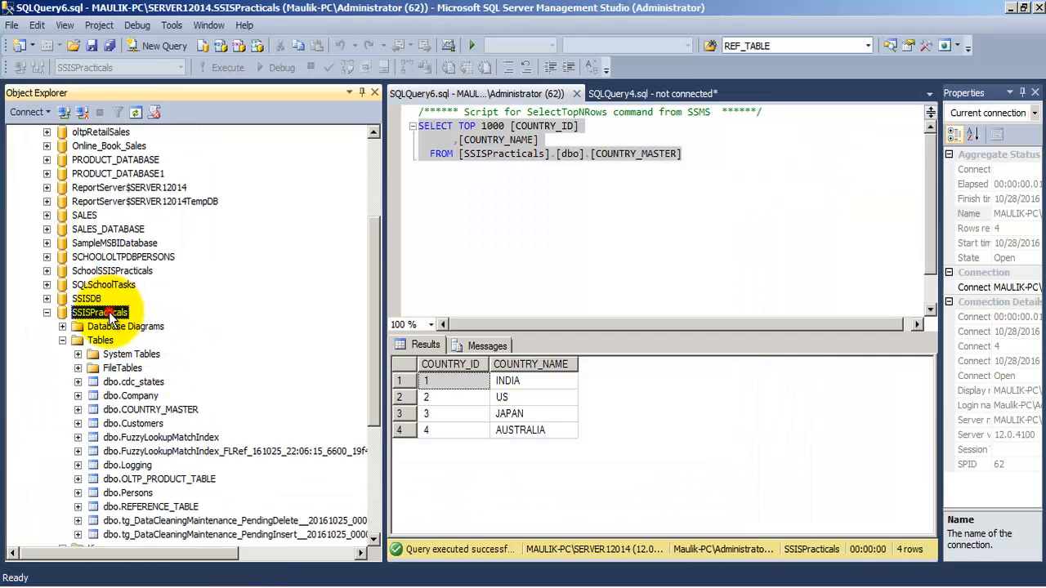
pyautogui.click(78, 354)
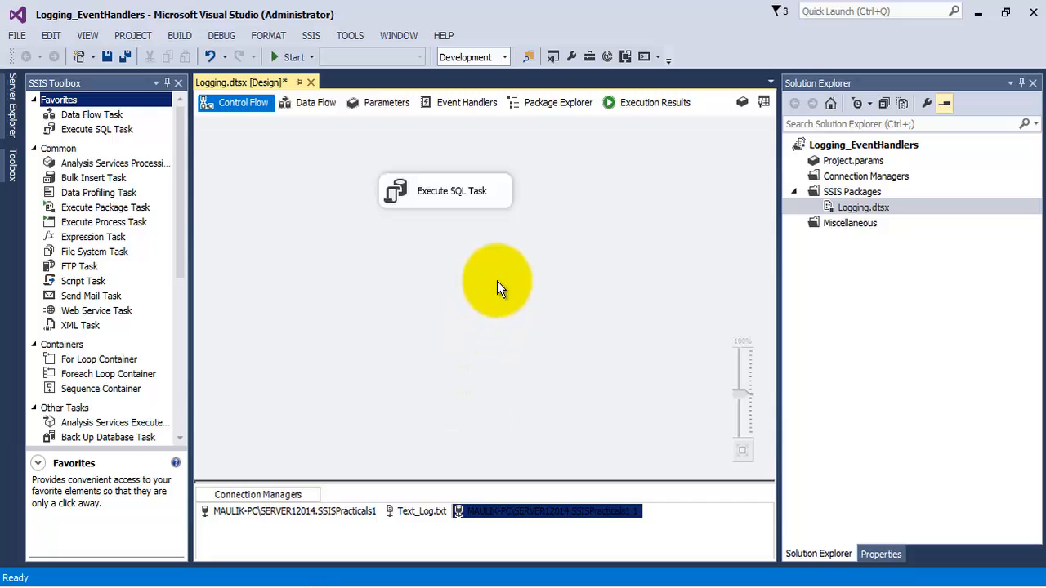
# In Visual Studio, reopen the package's log configuration, then add and enable the SSIS log provider for Windows Event Log
pyautogui.rightClick(555, 161)
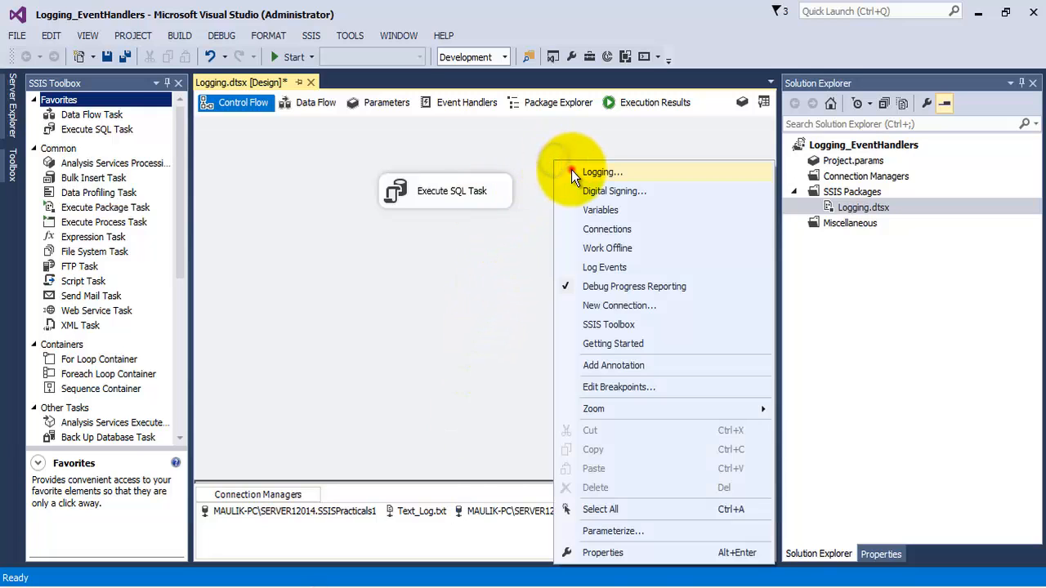
pyautogui.click(571, 170)
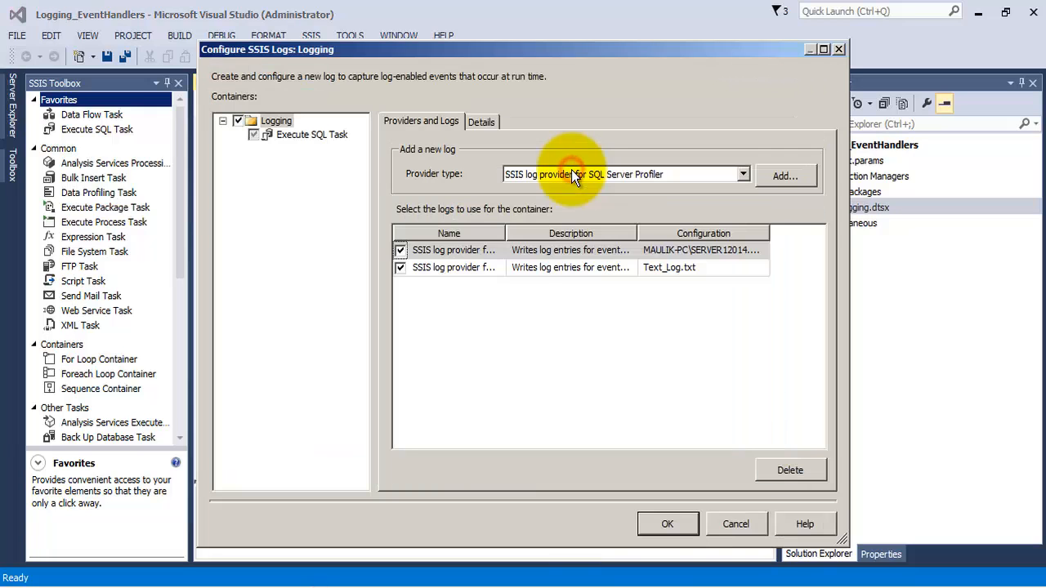
pyautogui.click(742, 174)
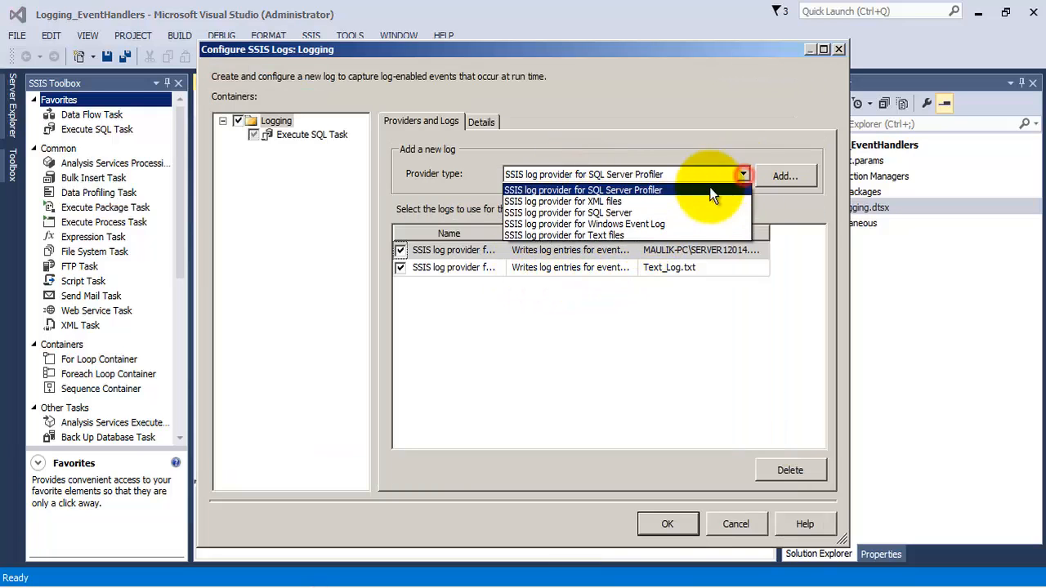
pyautogui.click(630, 224)
pyautogui.click(783, 176)
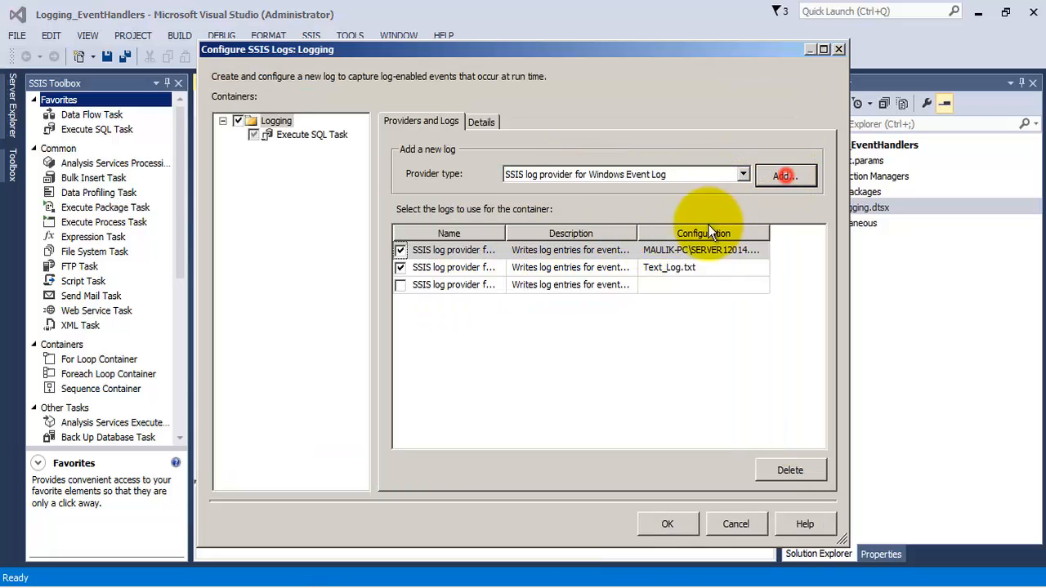
pyautogui.click(401, 284)
pyautogui.moveTo(505, 231); pyautogui.dragTo(590, 232)
pyautogui.click(752, 284)
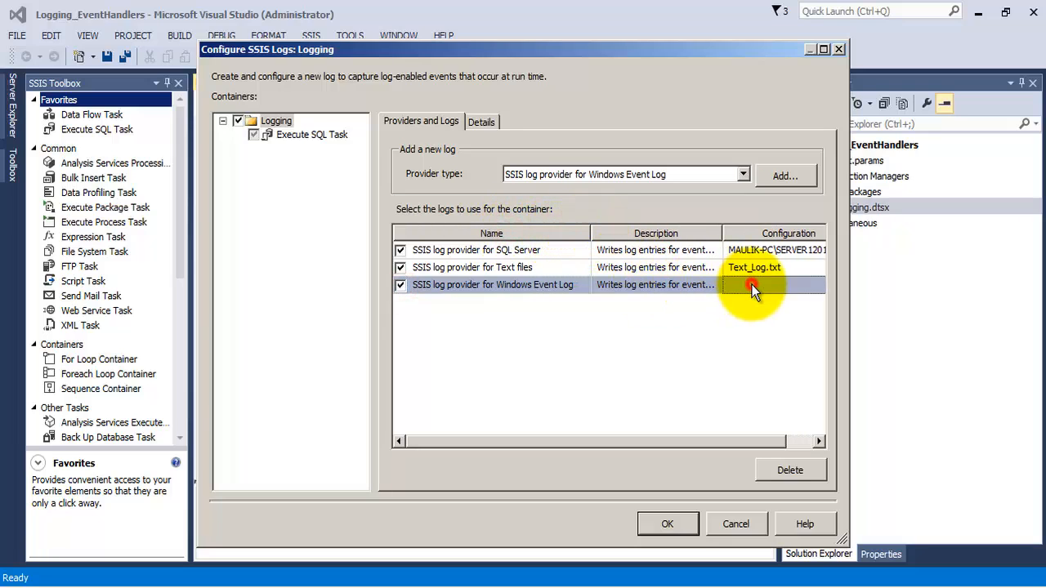
# Add the SSIS log provider for XML files, enable it for the Logging container and slightly narrow the Name column
pyautogui.click(743, 175)
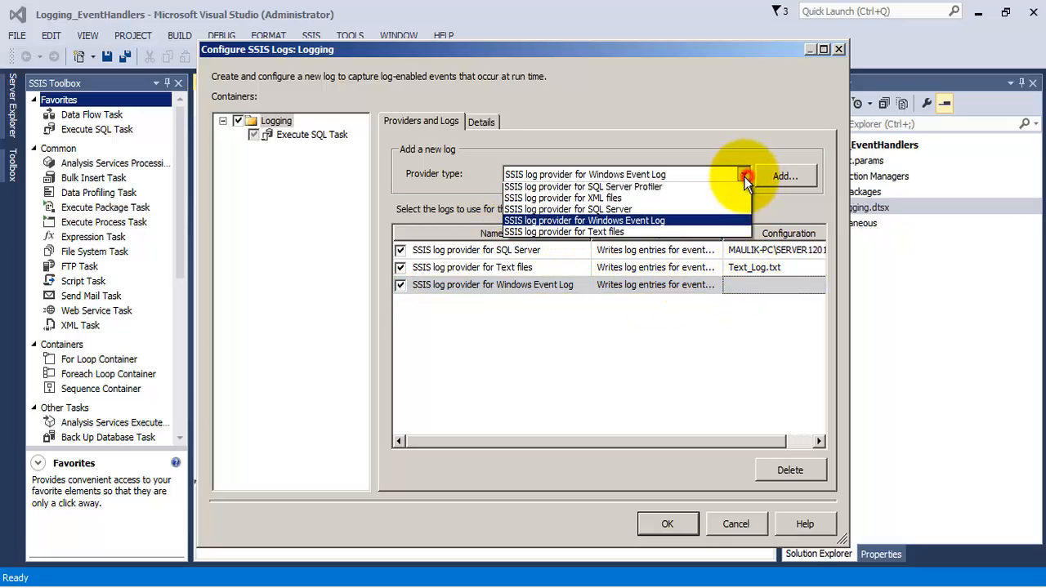
pyautogui.click(613, 201)
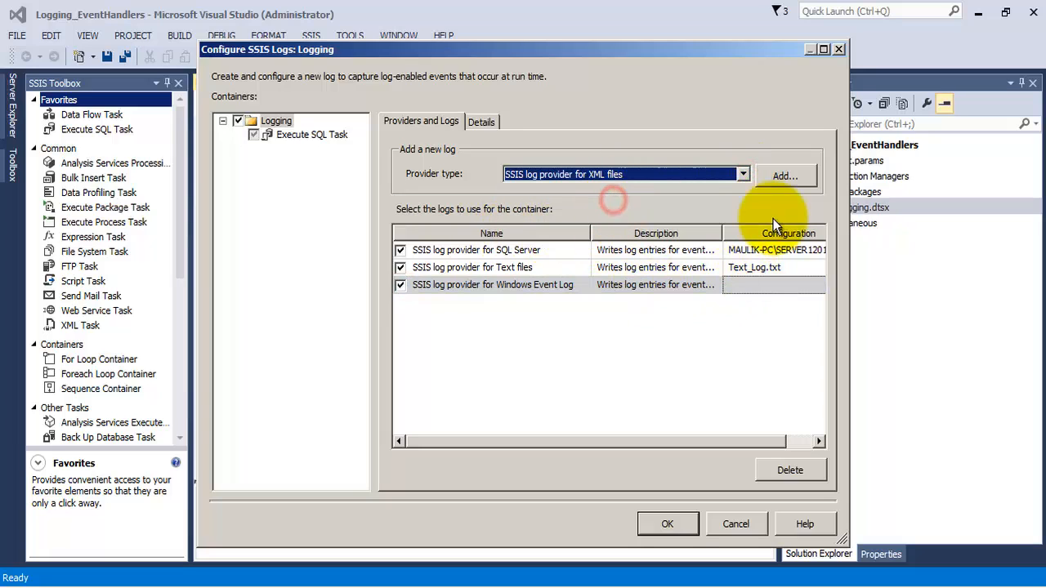
pyautogui.click(772, 177)
pyautogui.click(400, 302)
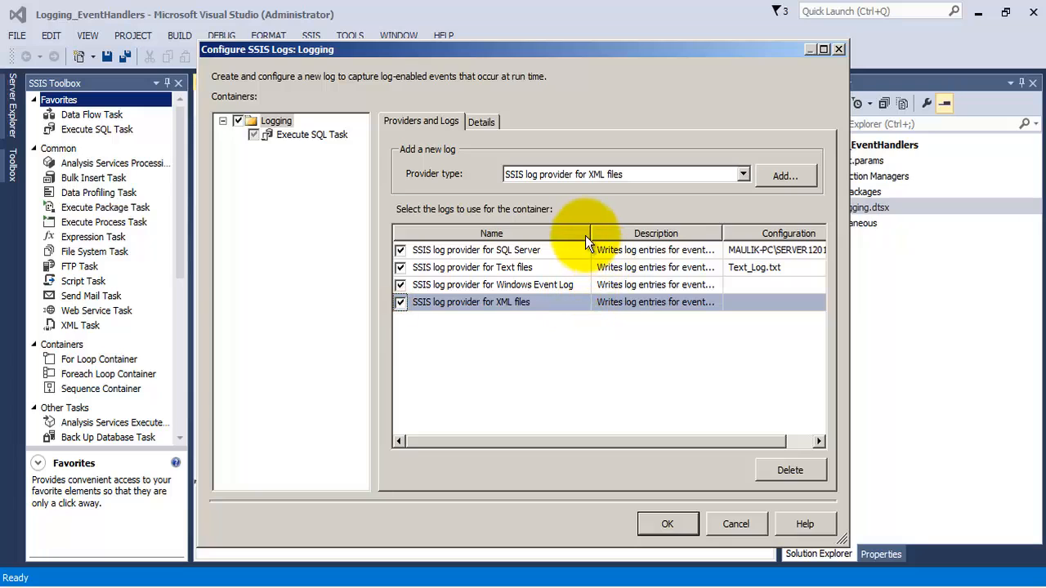
pyautogui.moveTo(585, 235)
pyautogui.mouseDown()
pyautogui.moveTo(602, 230)
pyautogui.moveTo(580, 232)
pyautogui.mouseUp()
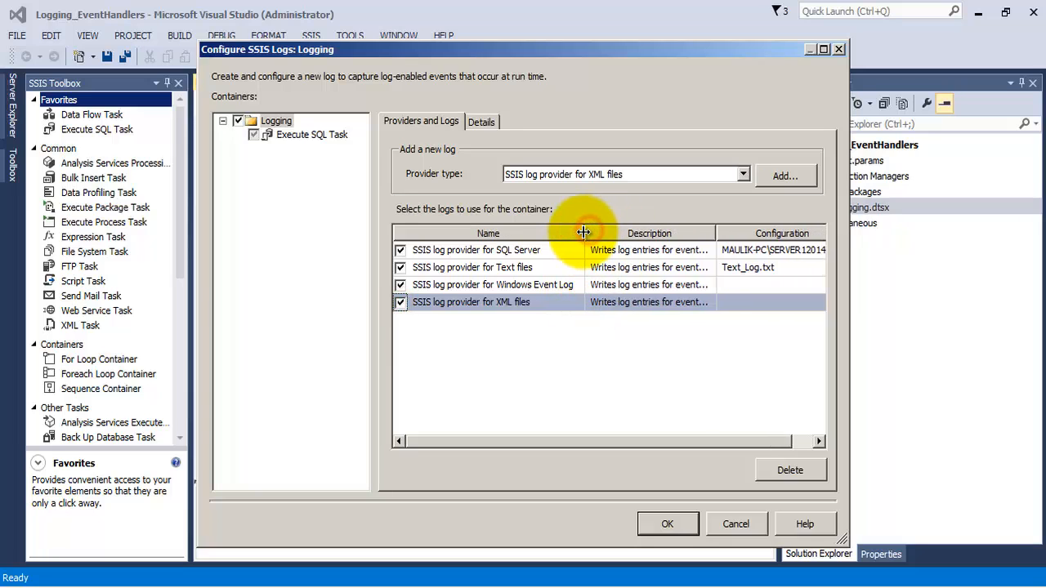
# Start a new file connection for the XML log provider and create XML_Log.xml in the Log_Files folder while browsing
pyautogui.click(758, 303)
pyautogui.click(815, 302)
pyautogui.click(773, 322)
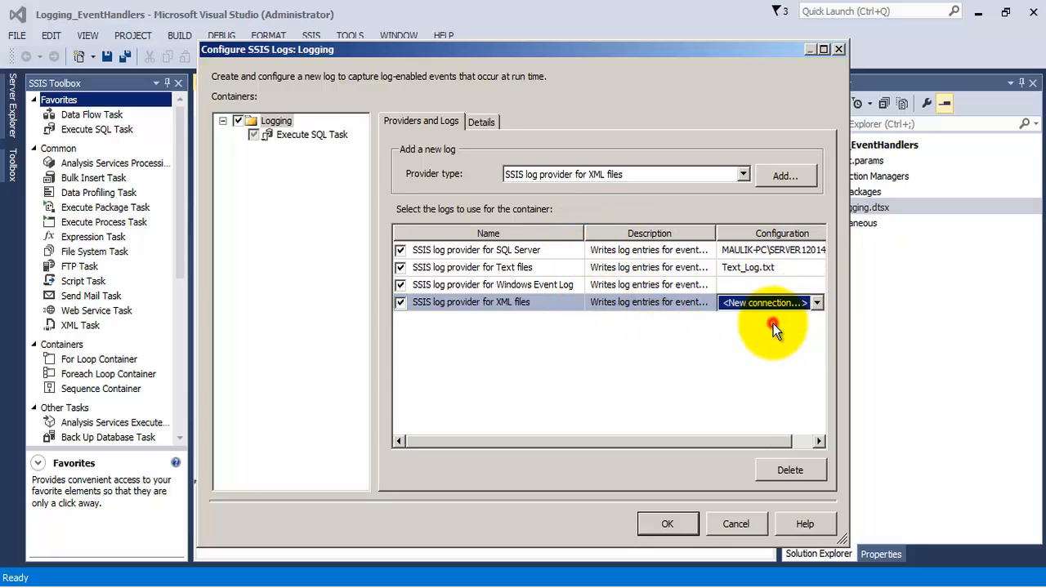
pyautogui.click(649, 315)
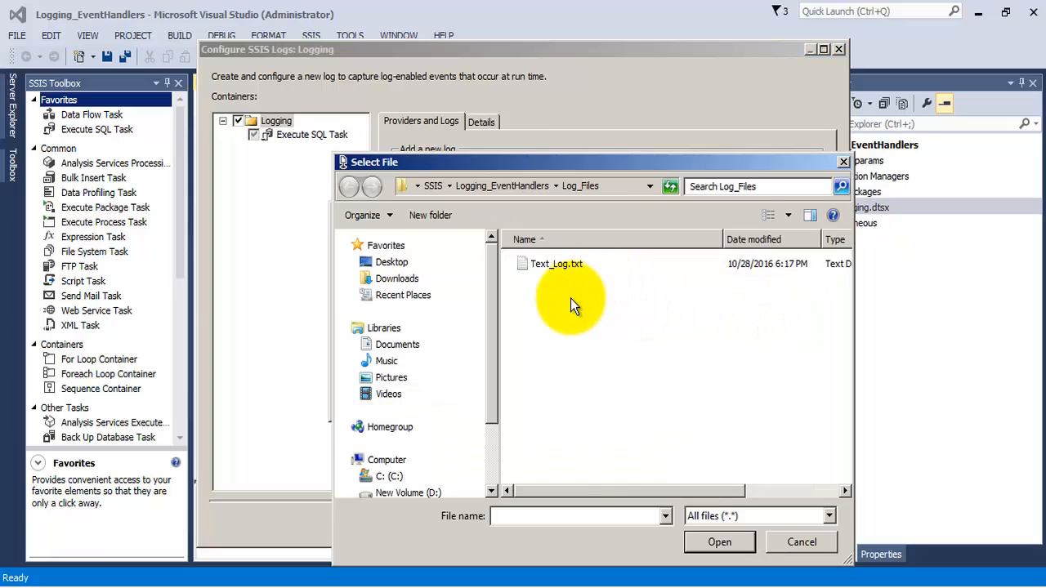
pyautogui.rightClick(541, 308)
pyautogui.moveTo(606, 469)
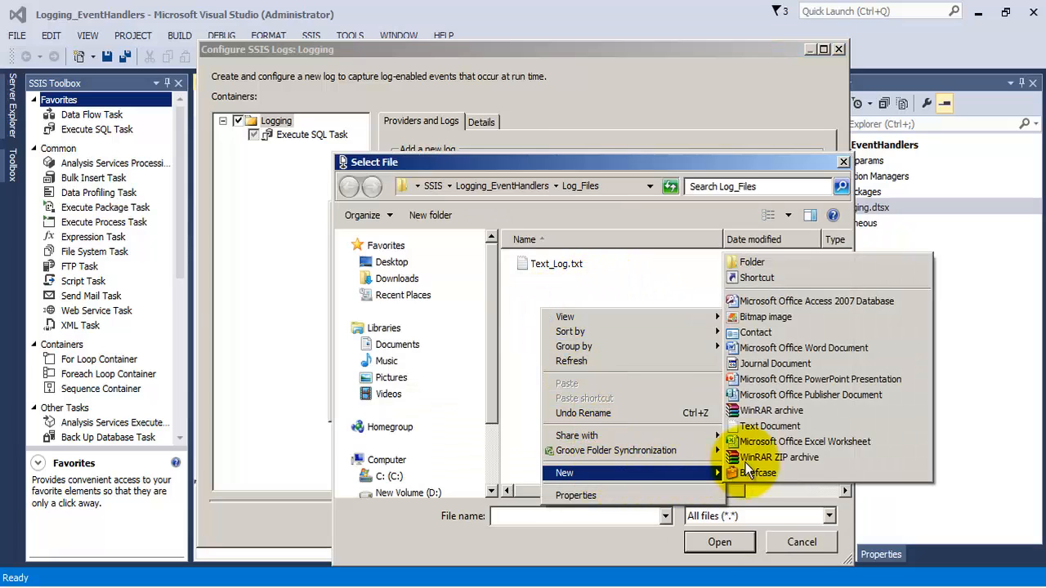
pyautogui.click(774, 426)
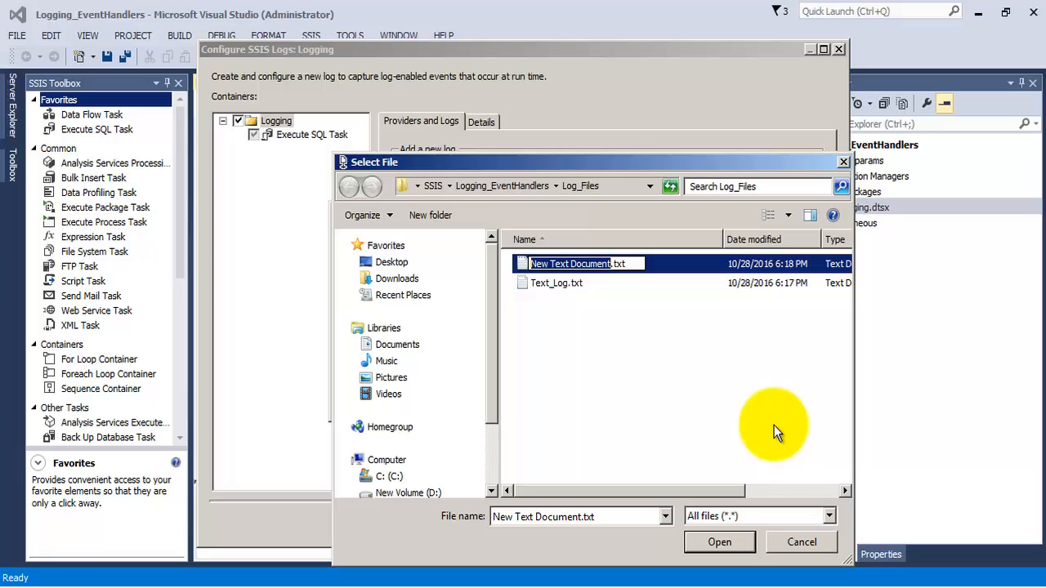
pyautogui.write('XML_Log')
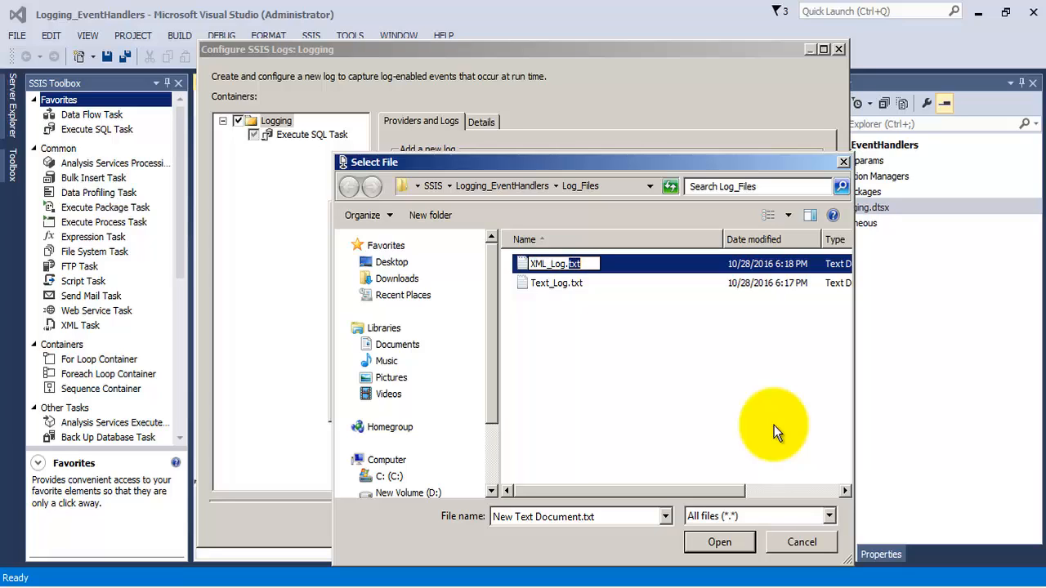
pyautogui.write('xml')
pyautogui.press('Return')
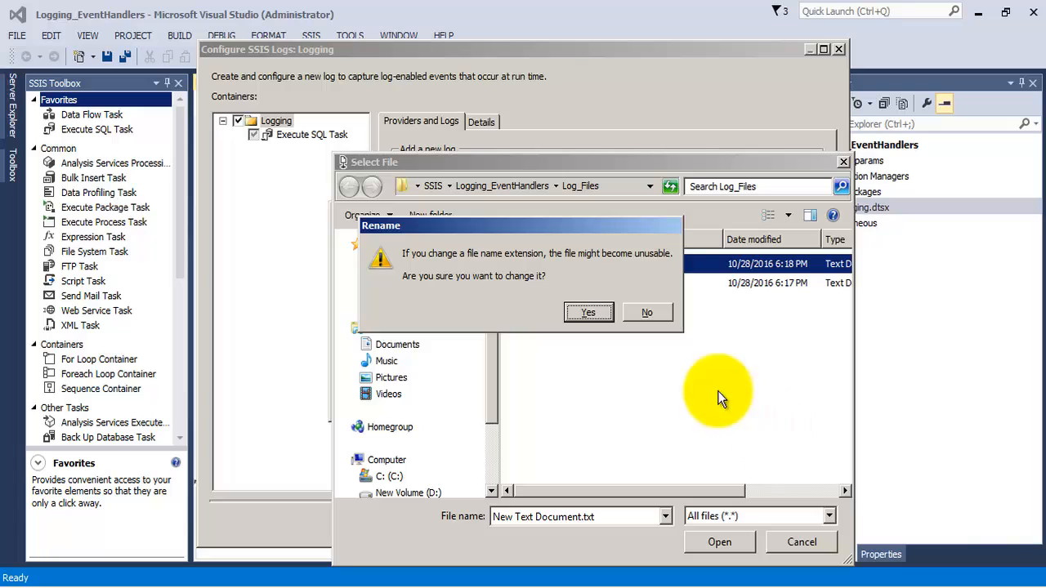
pyautogui.click(588, 313)
# Choose XML_Log.xml as the existing file for the XML provider's connection and accept the connection
pyautogui.click(560, 282)
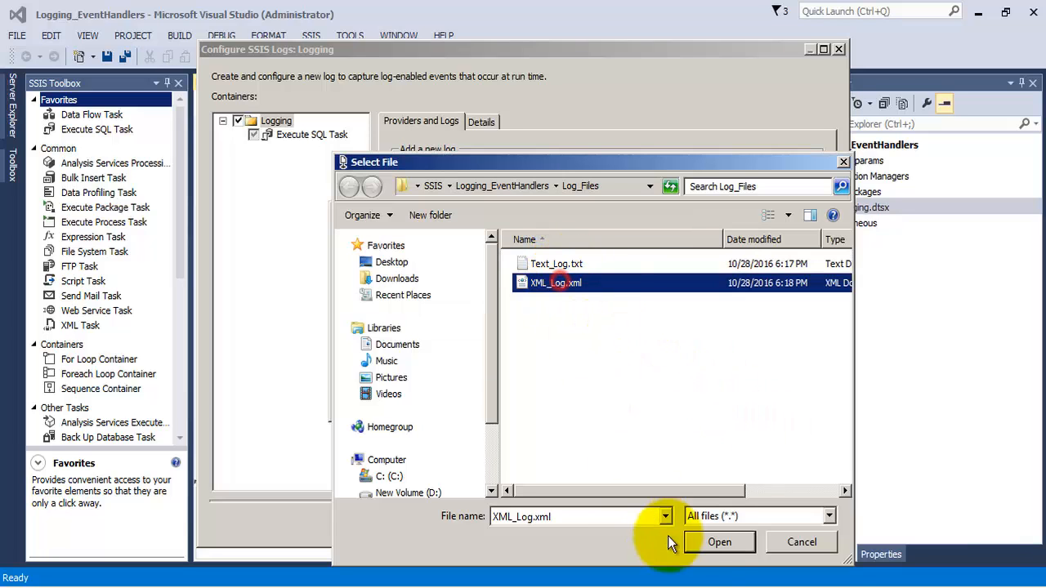
pyautogui.click(716, 543)
pyautogui.click(601, 355)
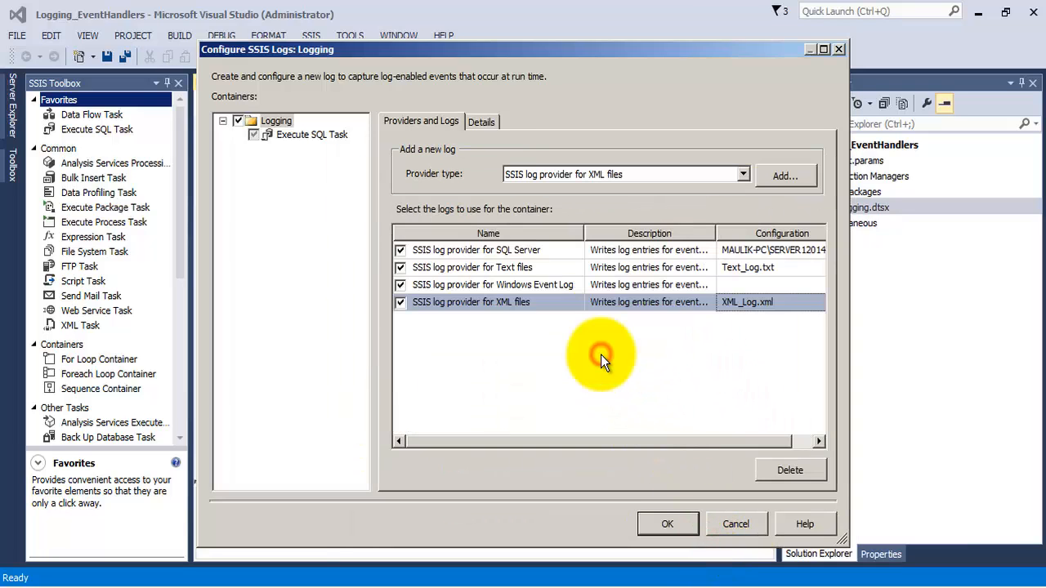
# Add the SSIS log provider for SQL Server Profiler and enable it for the Logging container
pyautogui.click(743, 174)
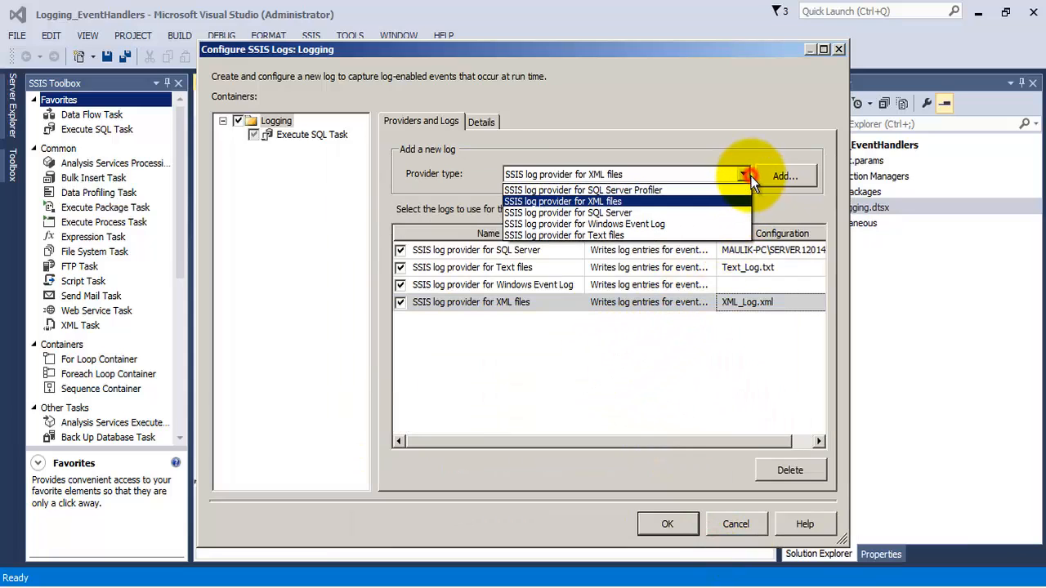
pyautogui.click(635, 189)
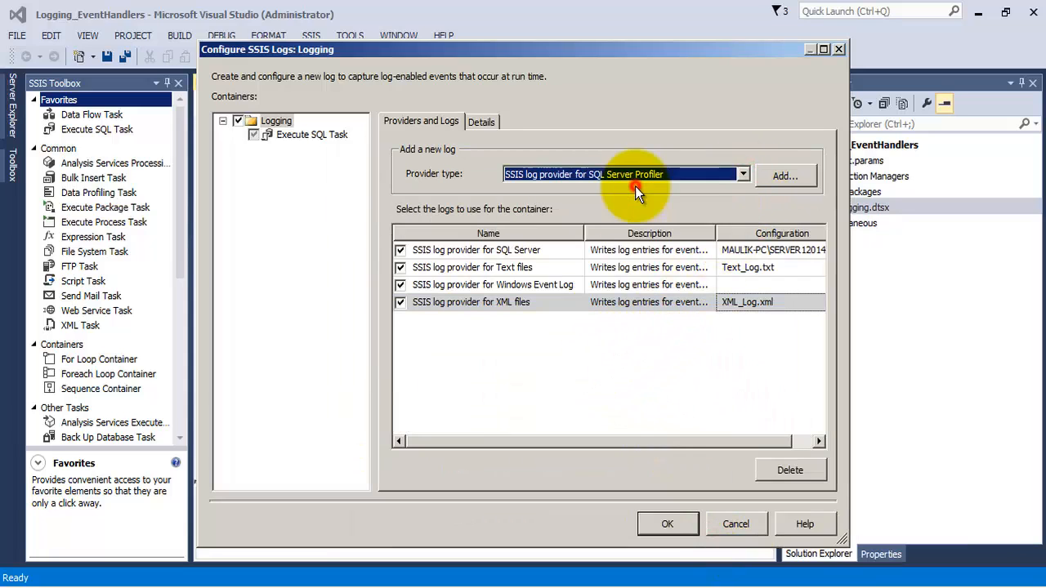
pyautogui.click(780, 177)
pyautogui.click(399, 319)
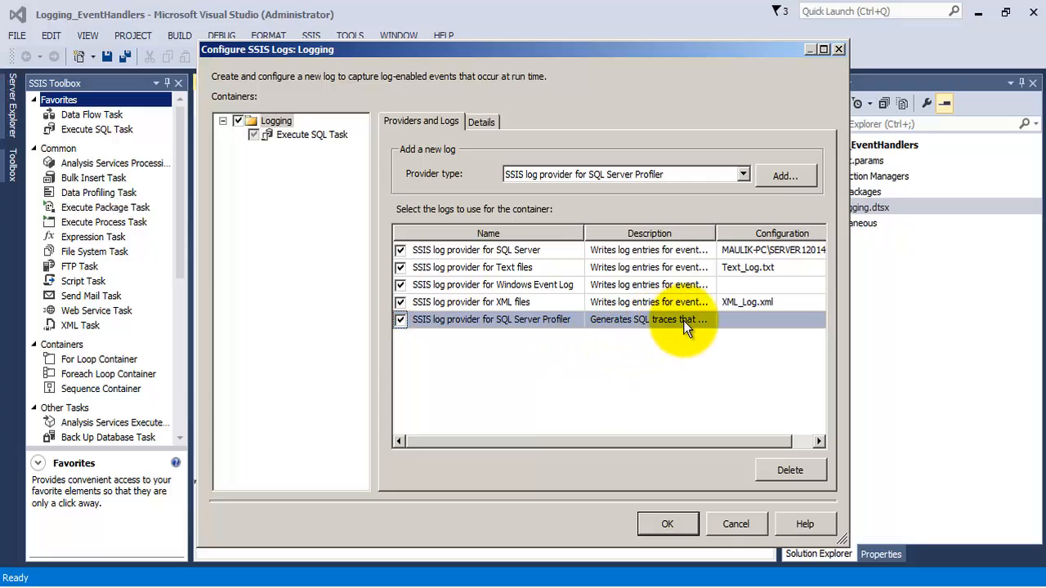
# Start a new file connection for the SQL Server Profiler provider and create SQL_Profiler_Trace_Log.trc in the Log_Files folder
pyautogui.click(768, 320)
pyautogui.click(816, 321)
pyautogui.click(775, 336)
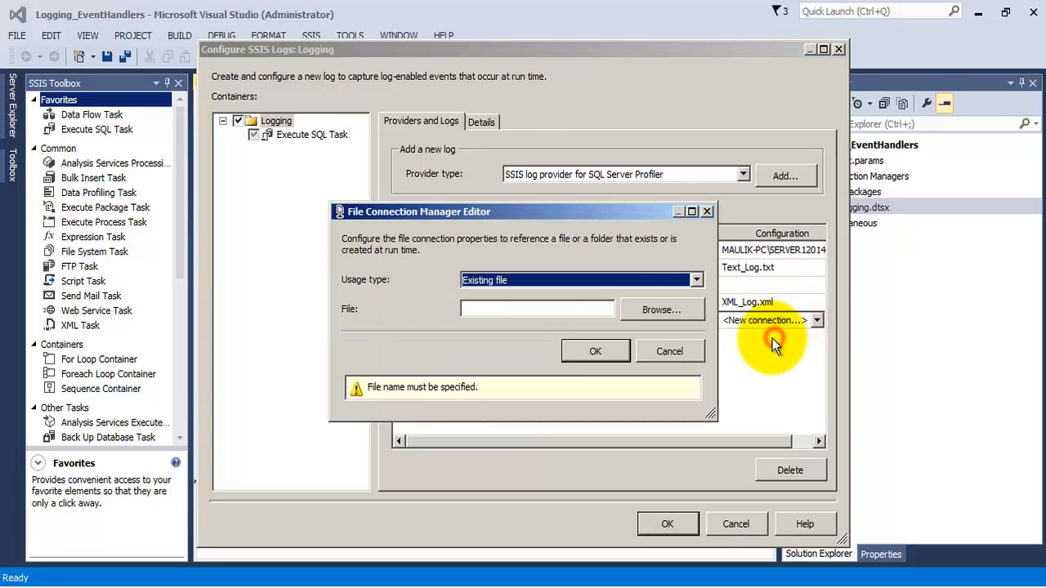
pyautogui.click(626, 315)
pyautogui.rightClick(541, 312)
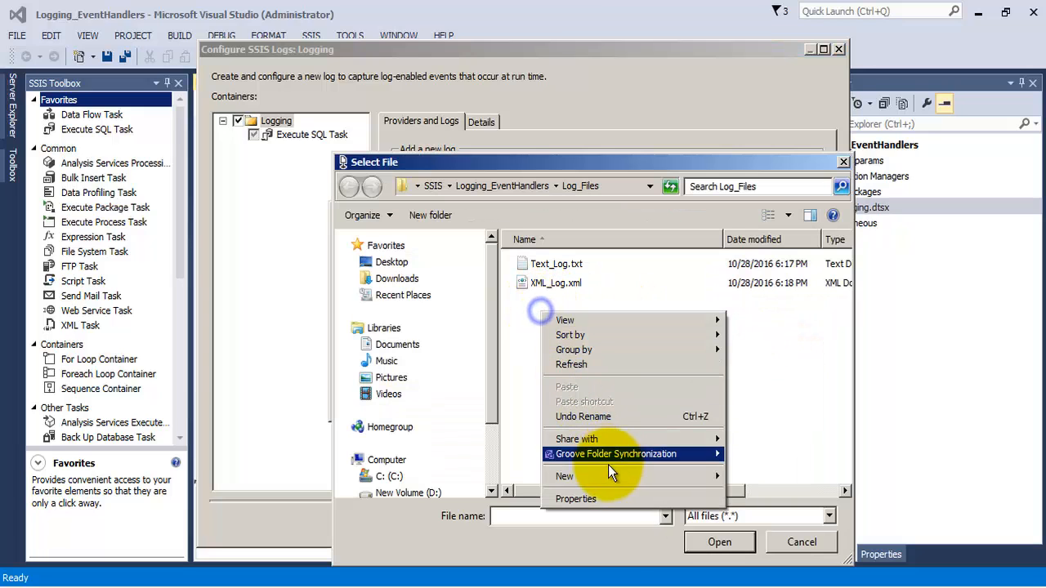
pyautogui.moveTo(610, 470)
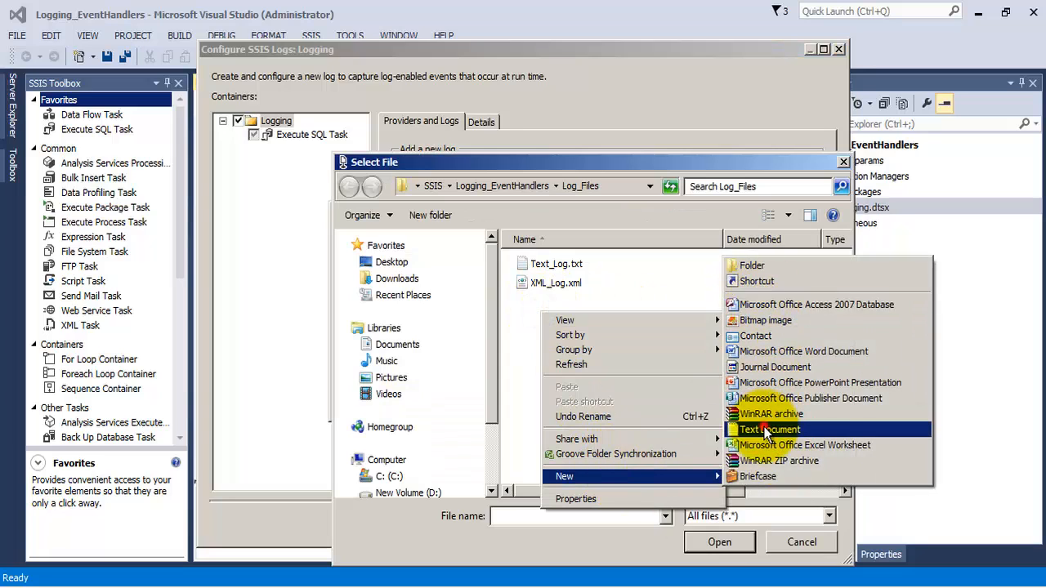
pyautogui.click(764, 427)
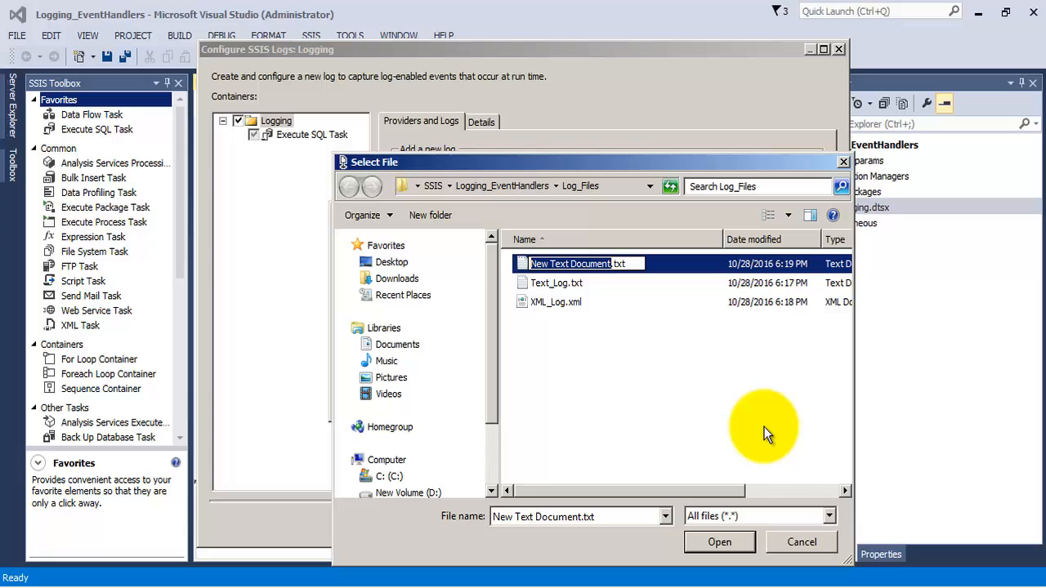
pyautogui.write('SQL_Profiler_Trace_Log')
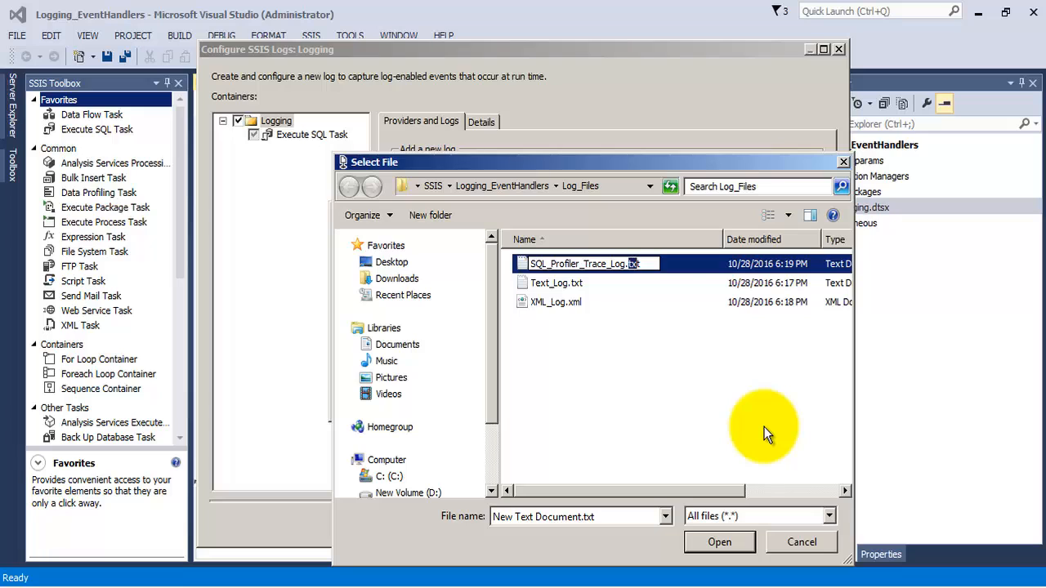
pyautogui.write('c')
pyautogui.press('Return')
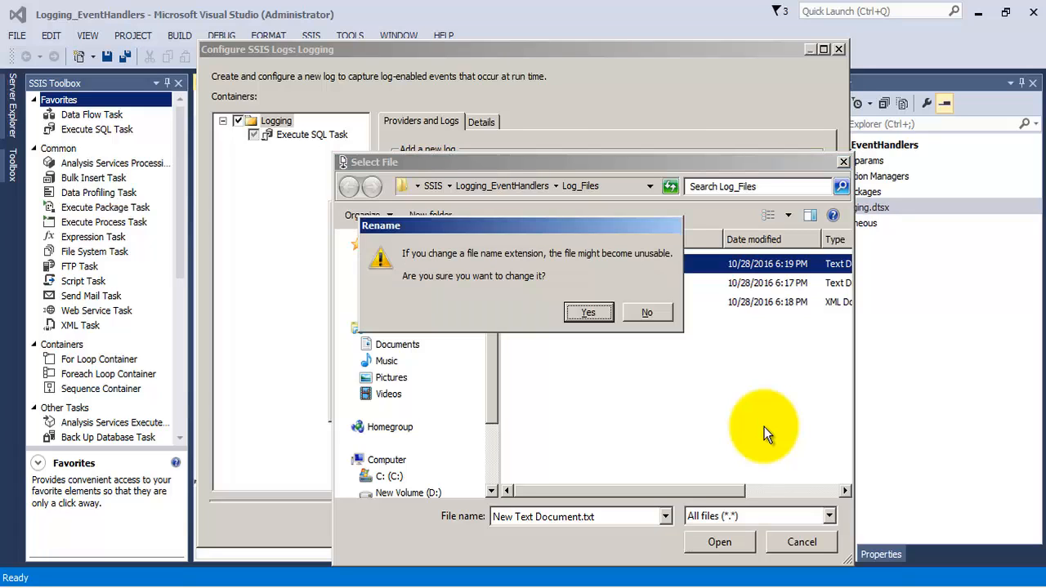
pyautogui.click(587, 313)
# Choose SQL_Profiler_Trace_Log.trc as the existing file for the Profiler provider's connection and accept the connection
pyautogui.click(612, 268)
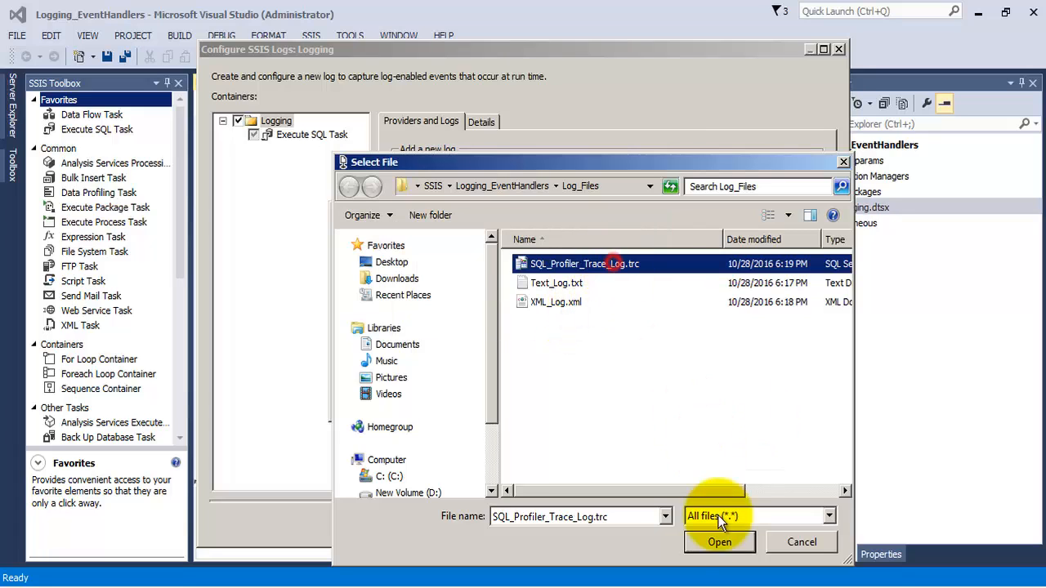
pyautogui.click(719, 543)
pyautogui.click(609, 353)
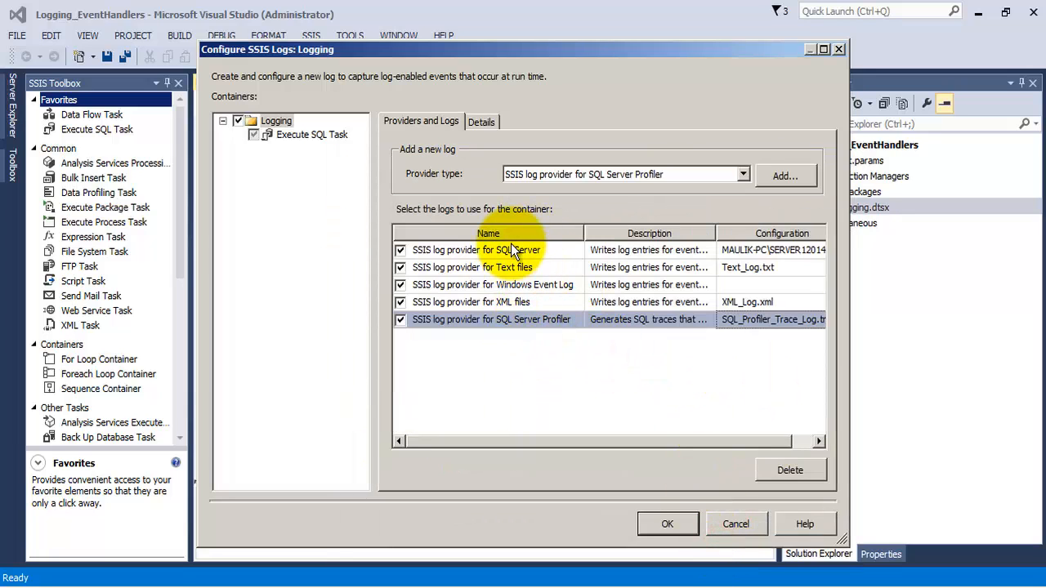
# Accept and save the package's log configuration, and run the package through to its end before stopping debugging
pyautogui.click(664, 524)
pyautogui.click(124, 56)
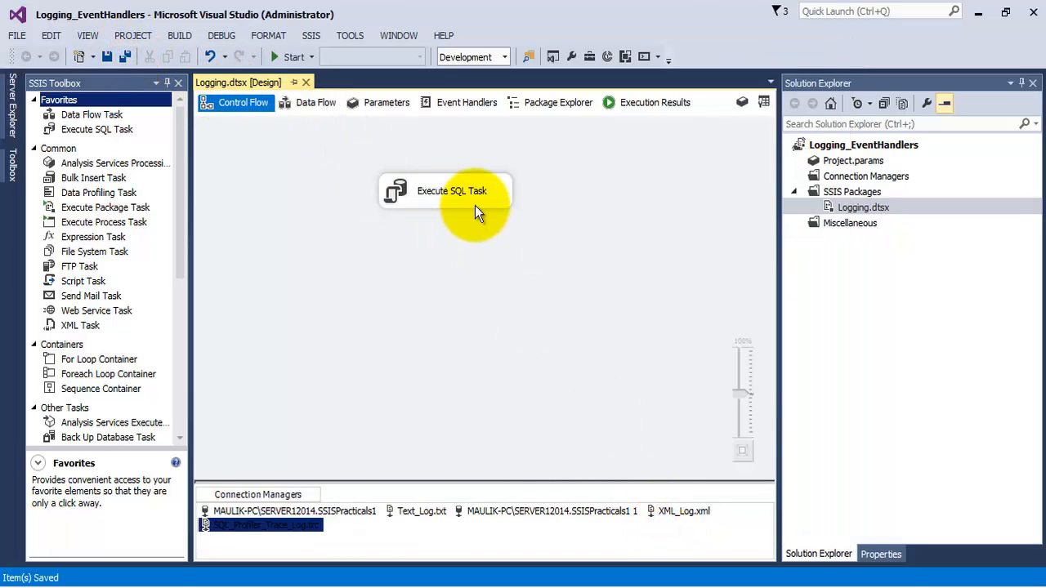
pyautogui.click(284, 58)
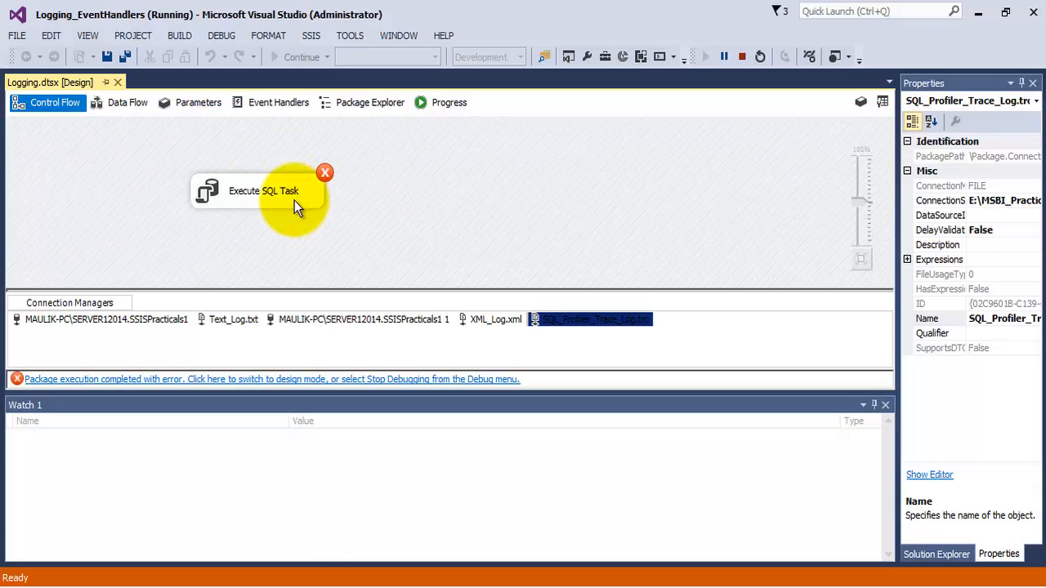
pyautogui.click(743, 56)
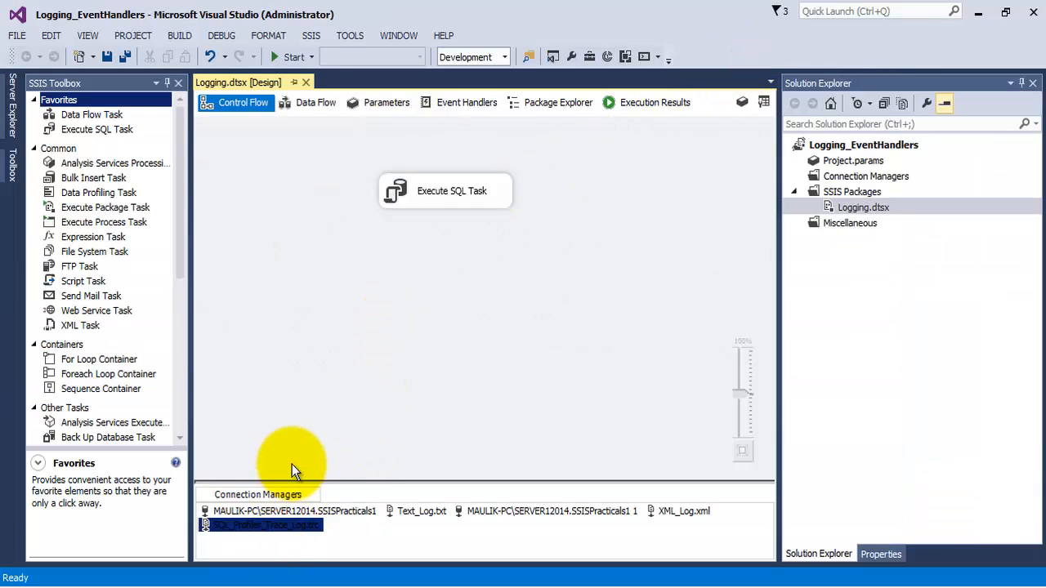
# Switch to SQL Server Management Studio, refresh the SSISPracticals database and expand its System Tables folder
pyautogui.click(239, 582)
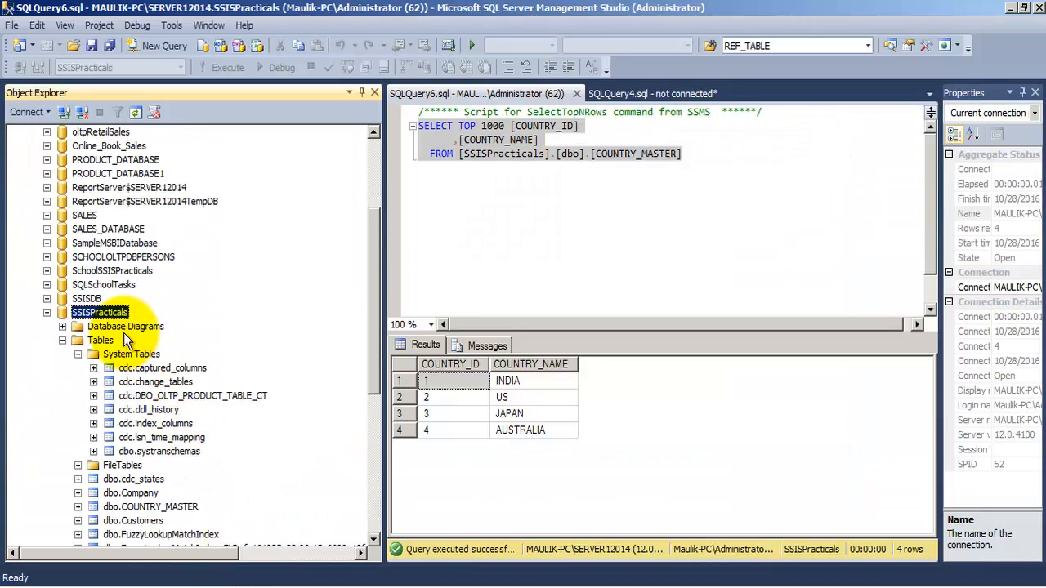
pyautogui.rightClick(102, 312)
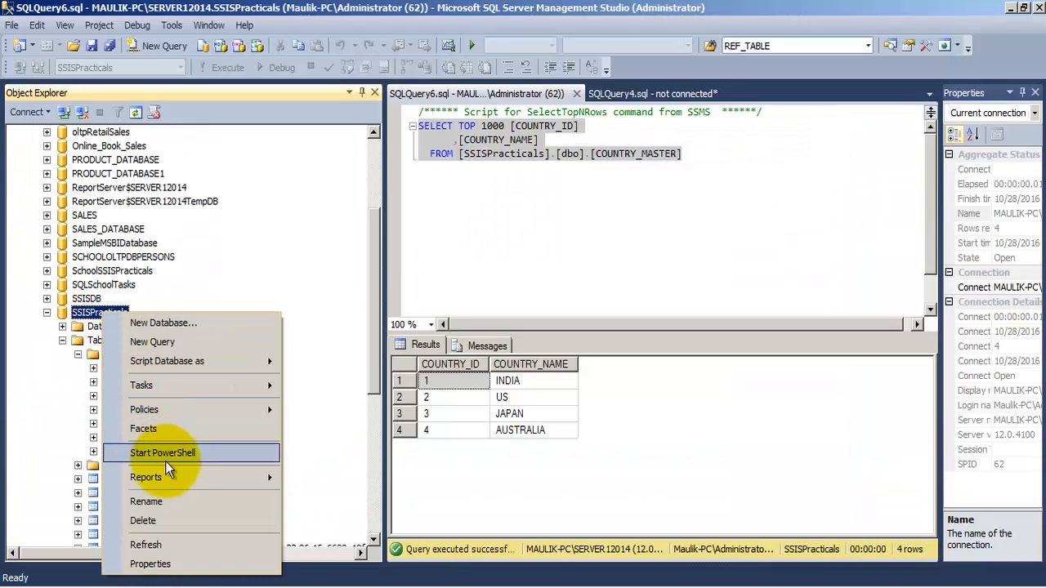
pyautogui.click(164, 546)
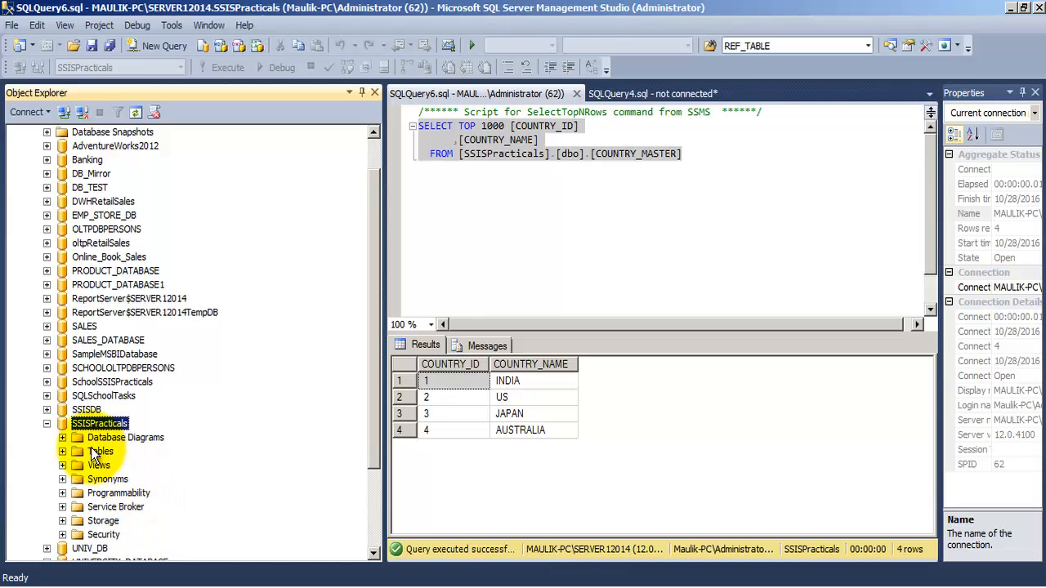
pyautogui.click(63, 451)
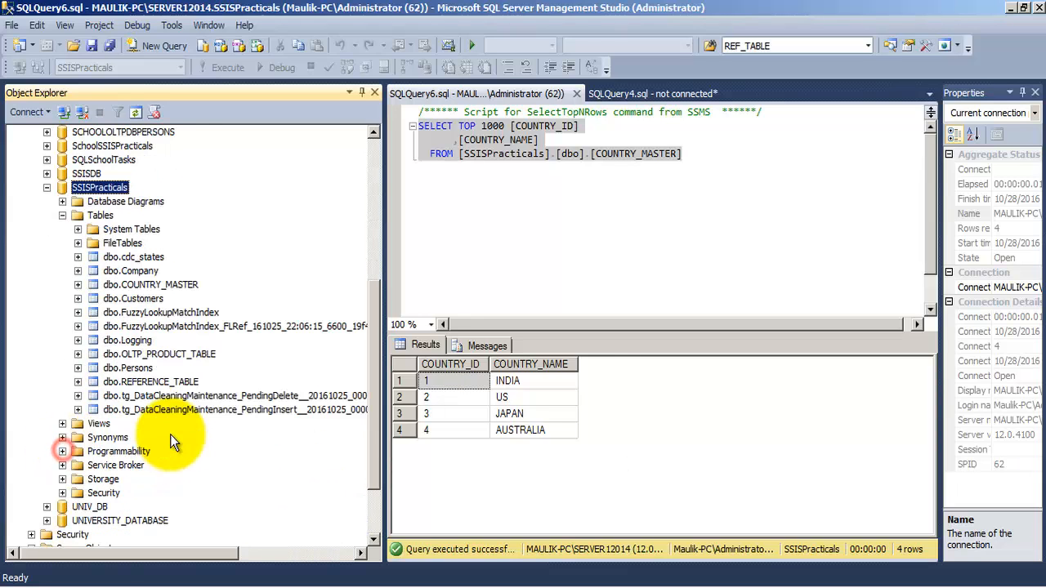
pyautogui.click(77, 230)
pyautogui.click(119, 231)
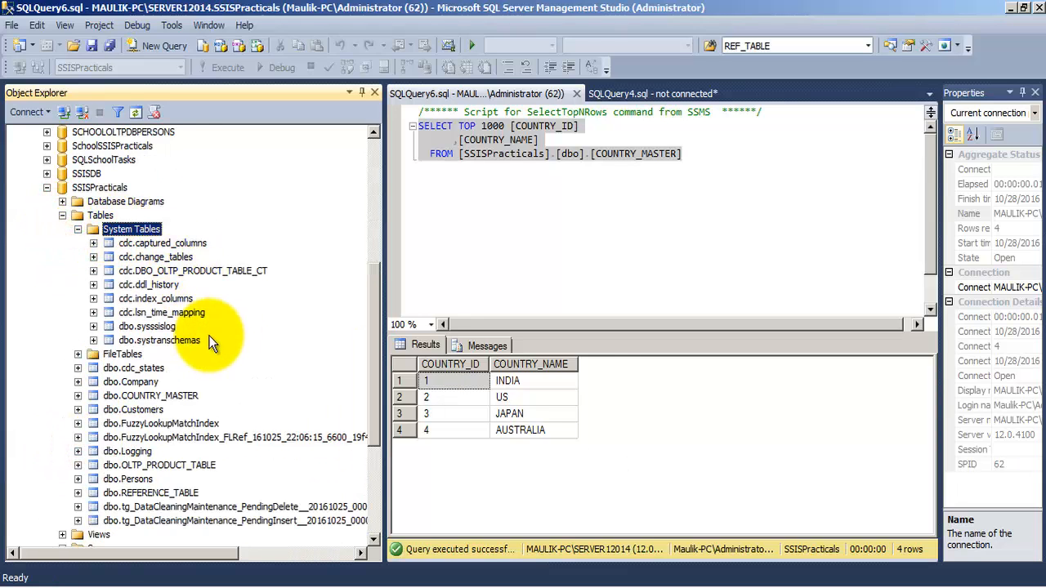
pyautogui.click(152, 328)
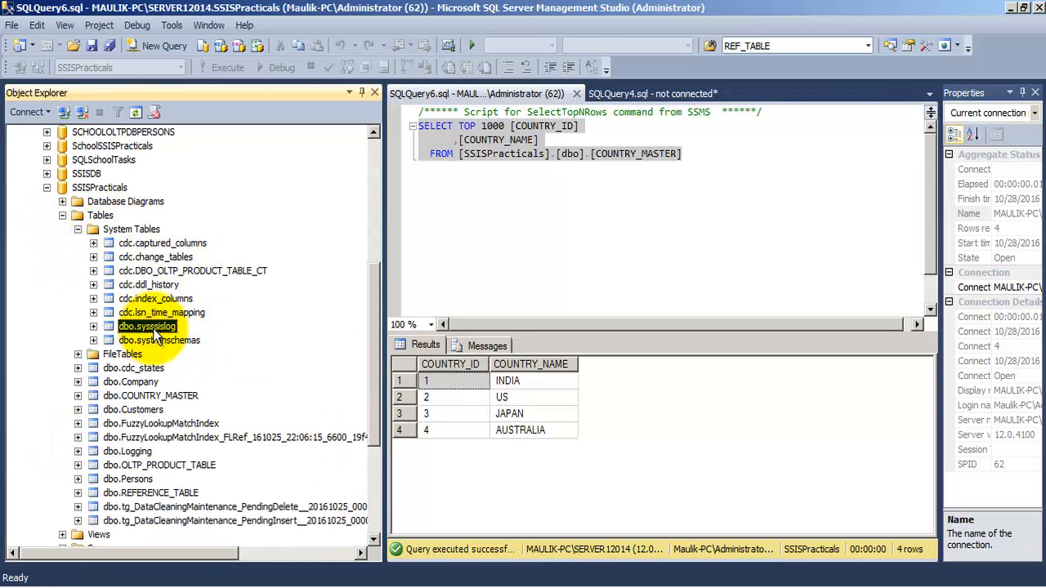
pyautogui.rightClick(162, 326)
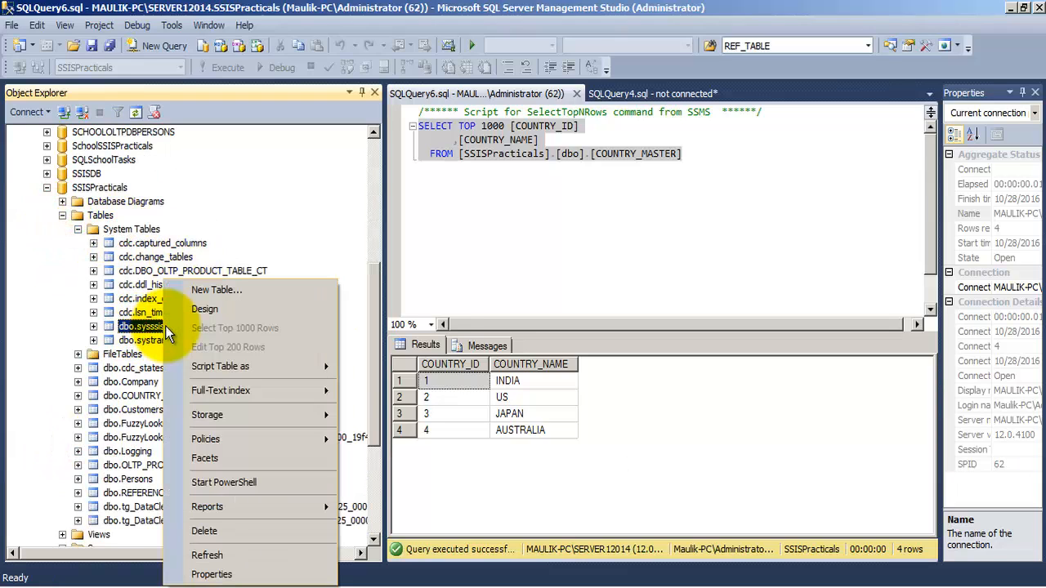
pyautogui.press('Escape')
# Add the query select * from [dbo].[sysssislog] below the existing COUNTRY_MASTER query and execute only that statement
pyautogui.click(549, 206)
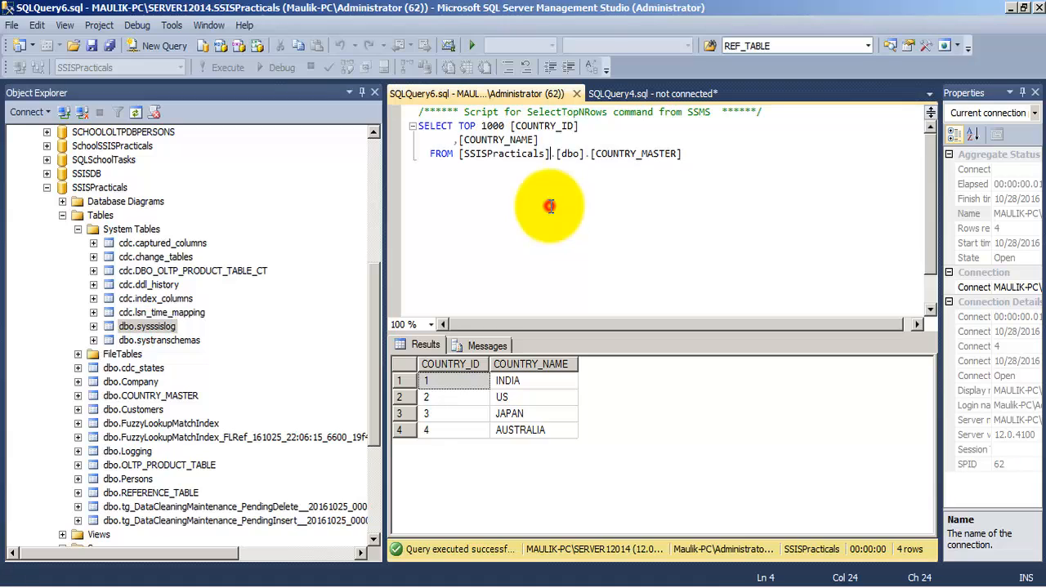
pyautogui.click(701, 160)
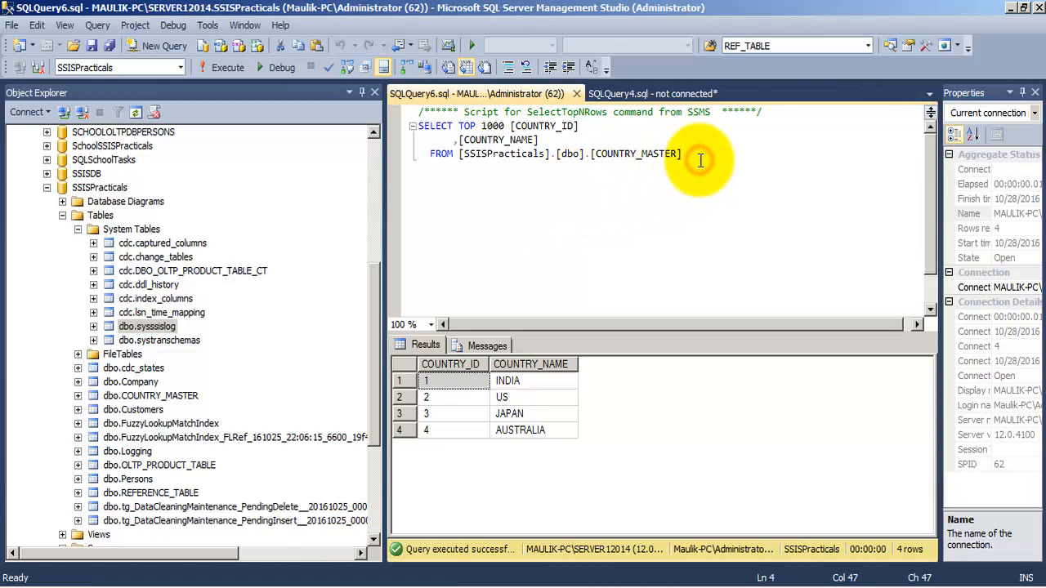
pyautogui.press('Return')
pyautogui.press('Return')
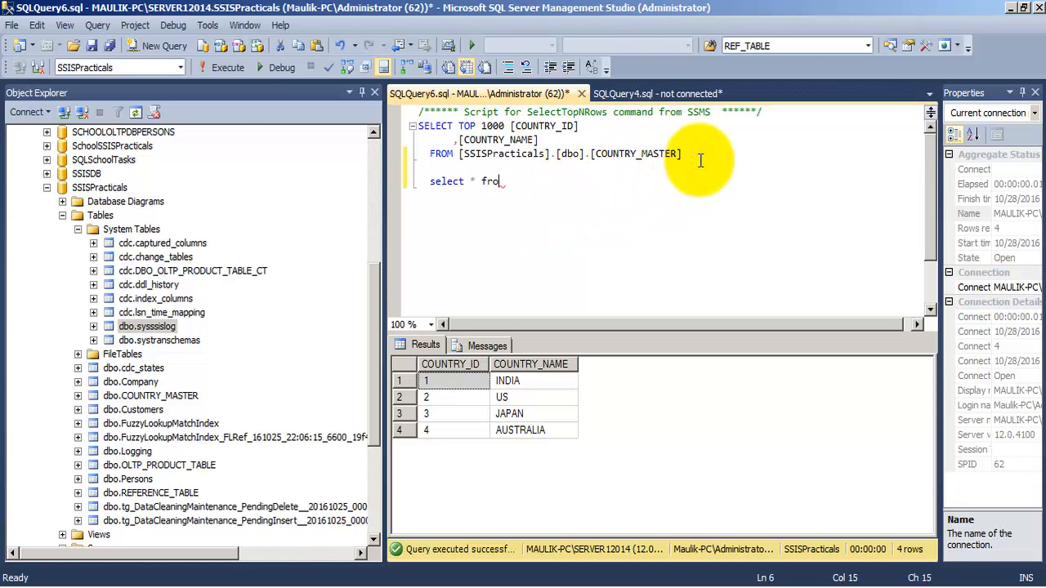
pyautogui.write('select * from')
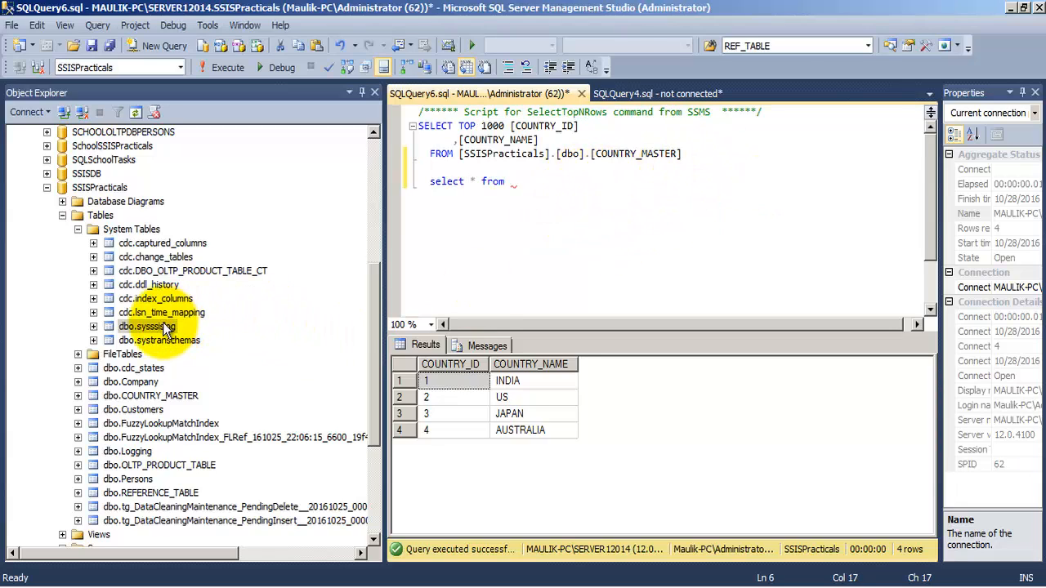
pyautogui.moveTo(155, 326); pyautogui.dragTo(531, 182)
pyautogui.moveTo(639, 183); pyautogui.dragTo(389, 168)
pyautogui.click(228, 67)
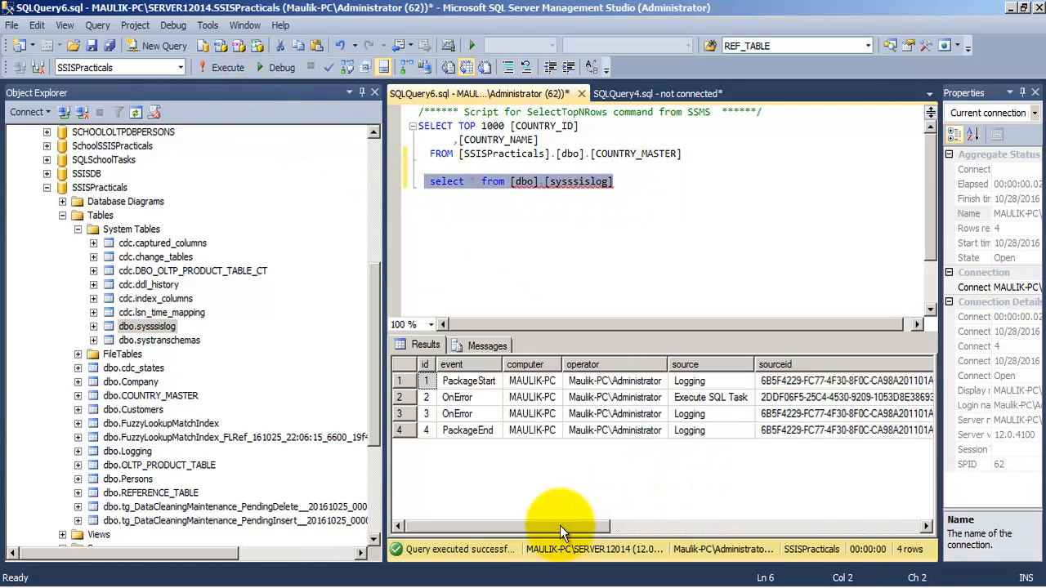
# Examine the logged events in the sysssislog results, including the message column of the OnError rows
pyautogui.click(469, 402)
pyautogui.click(469, 414)
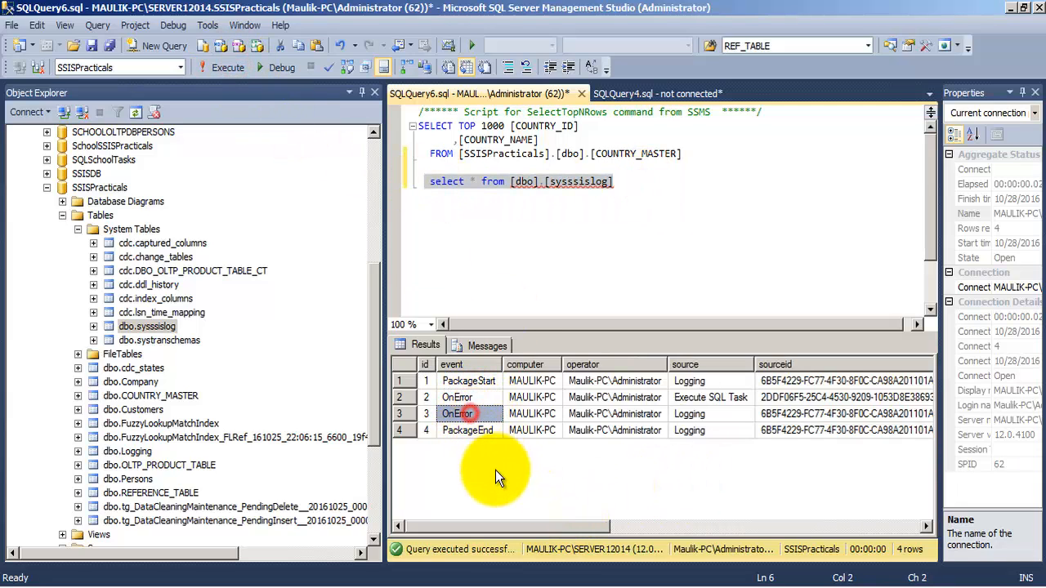
pyautogui.click(480, 381)
pyautogui.click(466, 399)
pyautogui.click(478, 430)
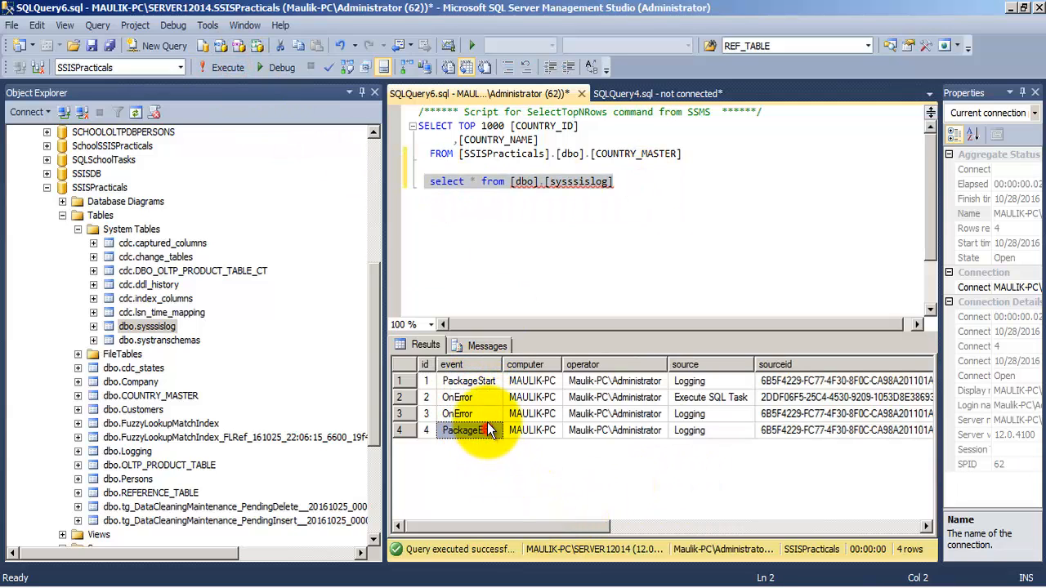
pyautogui.click(487, 400)
pyautogui.moveTo(539, 527); pyautogui.dragTo(862, 539)
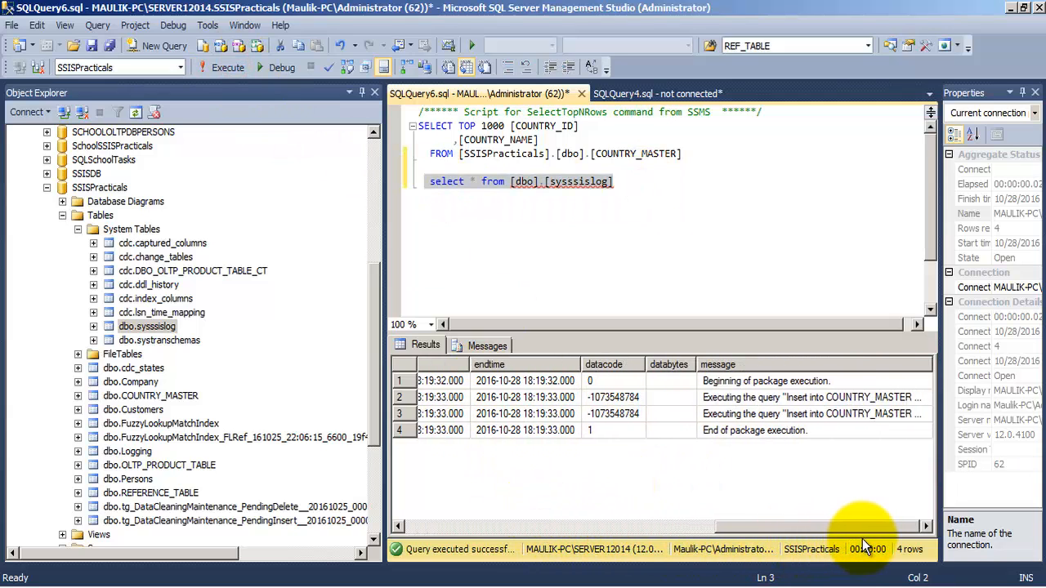
pyautogui.click(826, 398)
pyautogui.click(837, 411)
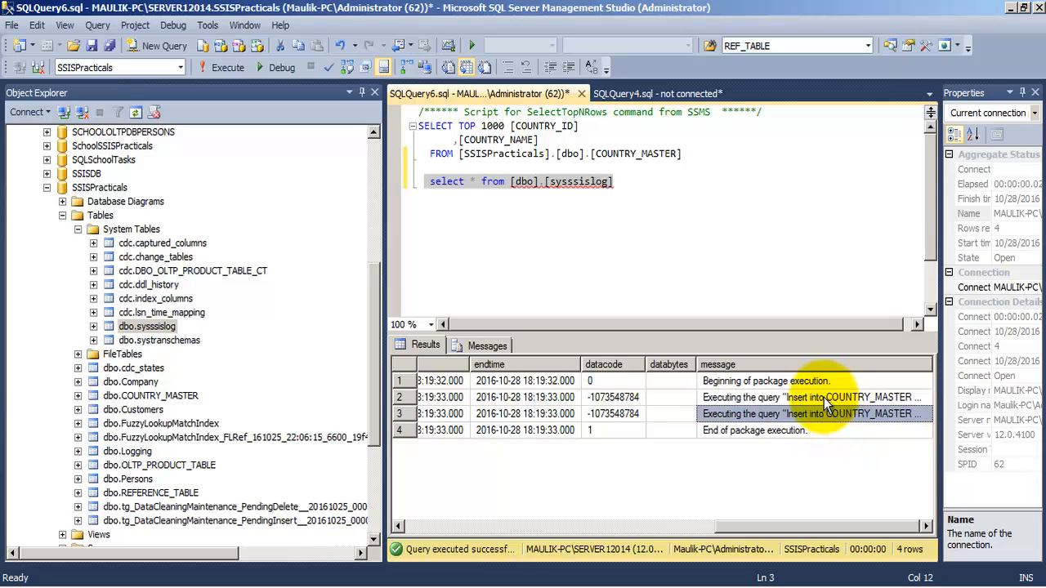
# Copy the first OnError row's message into a new Notepad document, read it maximized, and close the document without saving
pyautogui.click(824, 397)
pyautogui.rightClick(824, 398)
pyautogui.click(854, 409)
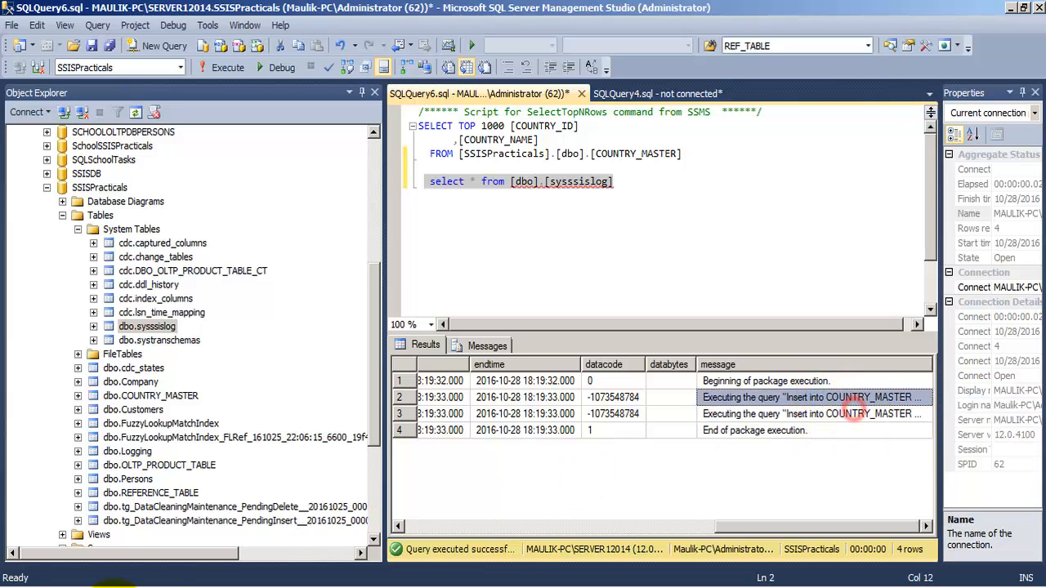
pyautogui.click(17, 582)
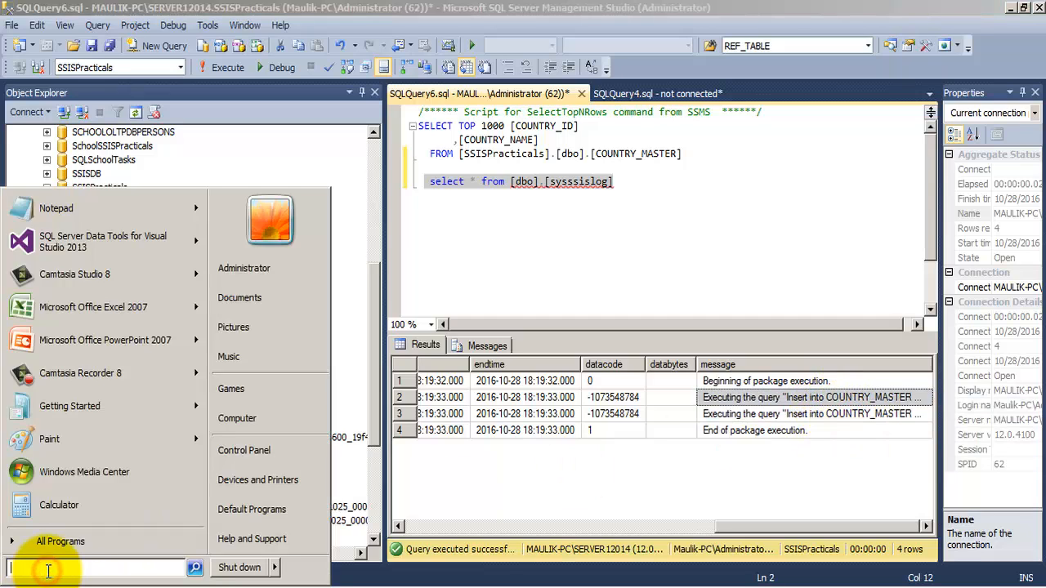
pyautogui.write('notepad')
pyautogui.press('Return')
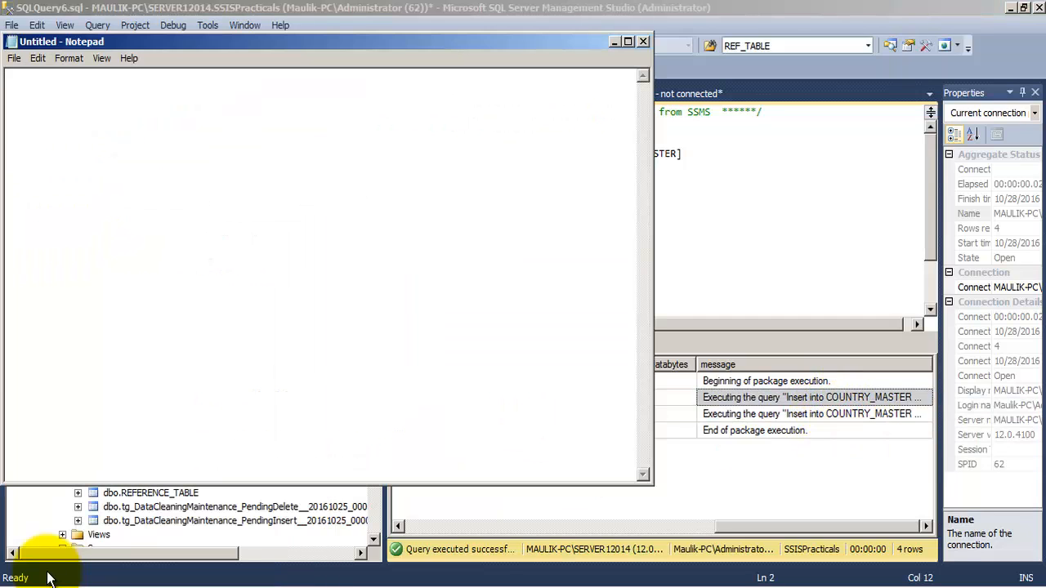
pyautogui.hotkey('ctrl', 'v')
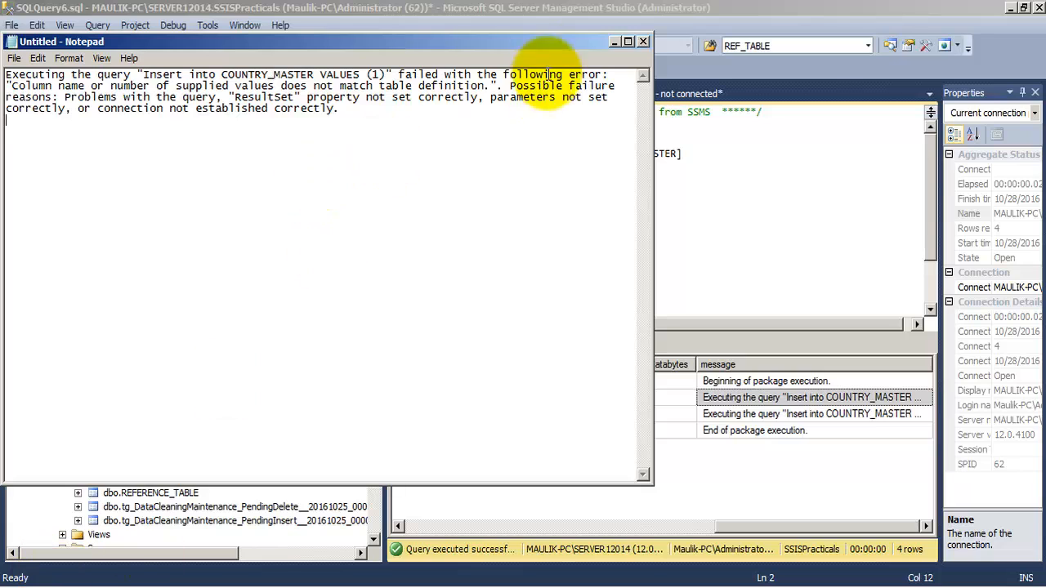
pyautogui.click(628, 41)
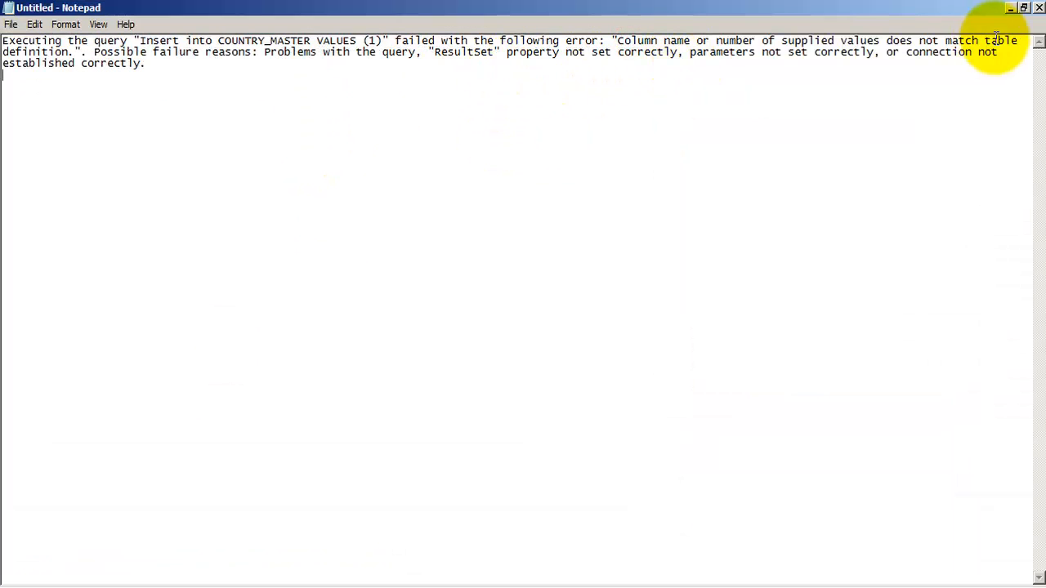
pyautogui.click(1039, 8)
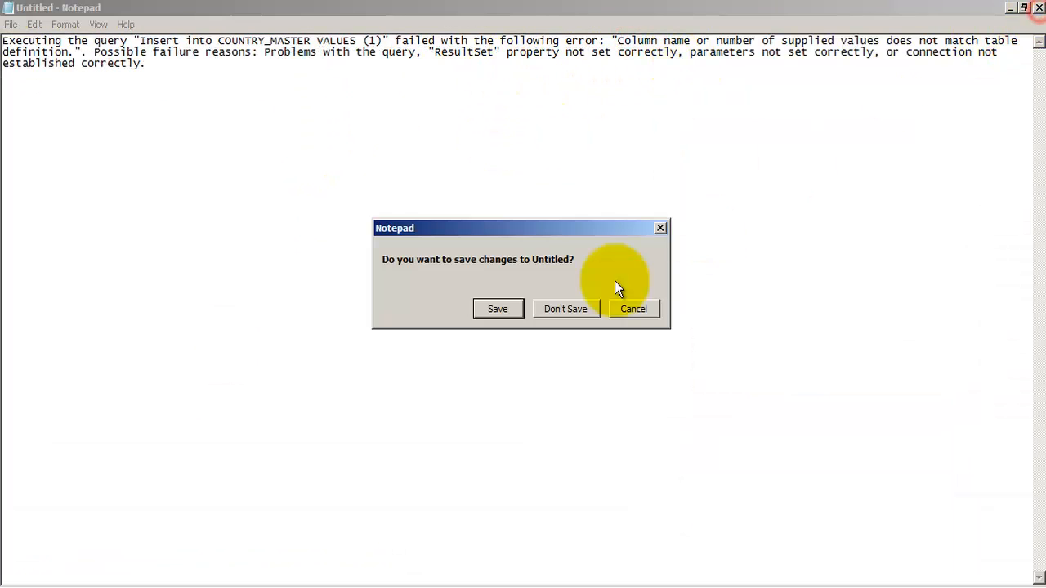
pyautogui.click(565, 308)
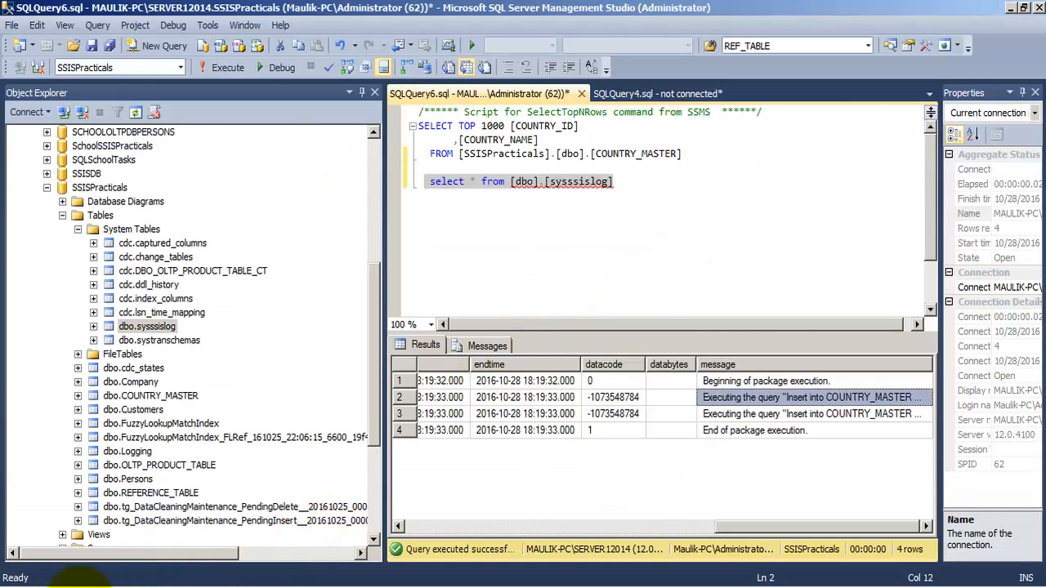
# Switch to Visual Studio, review the Windows Event Log provider in the package's log configuration with the Name column widened, and cancel the dialog
pyautogui.click(307, 584)
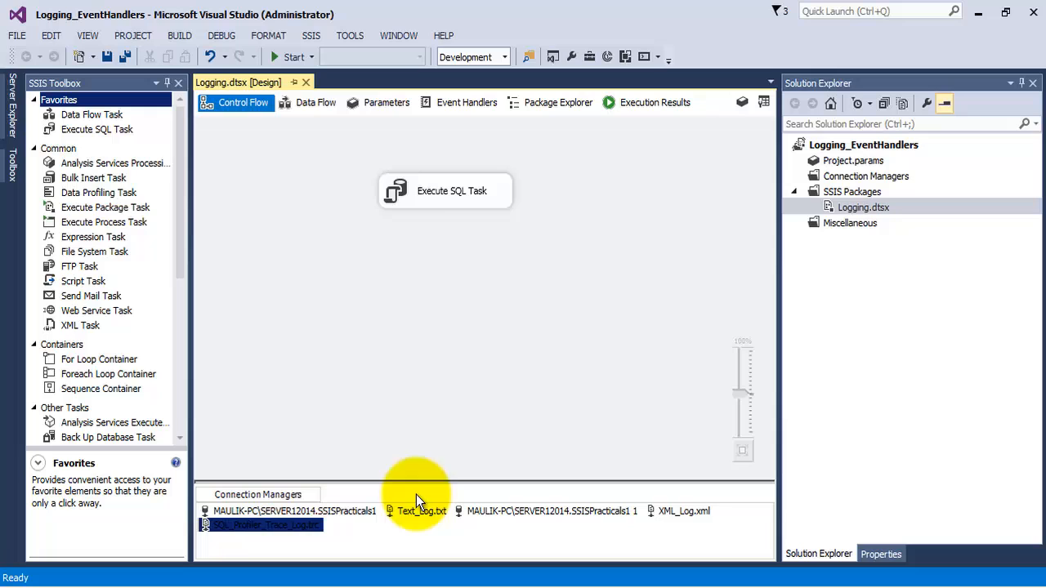
pyautogui.rightClick(585, 177)
pyautogui.click(617, 188)
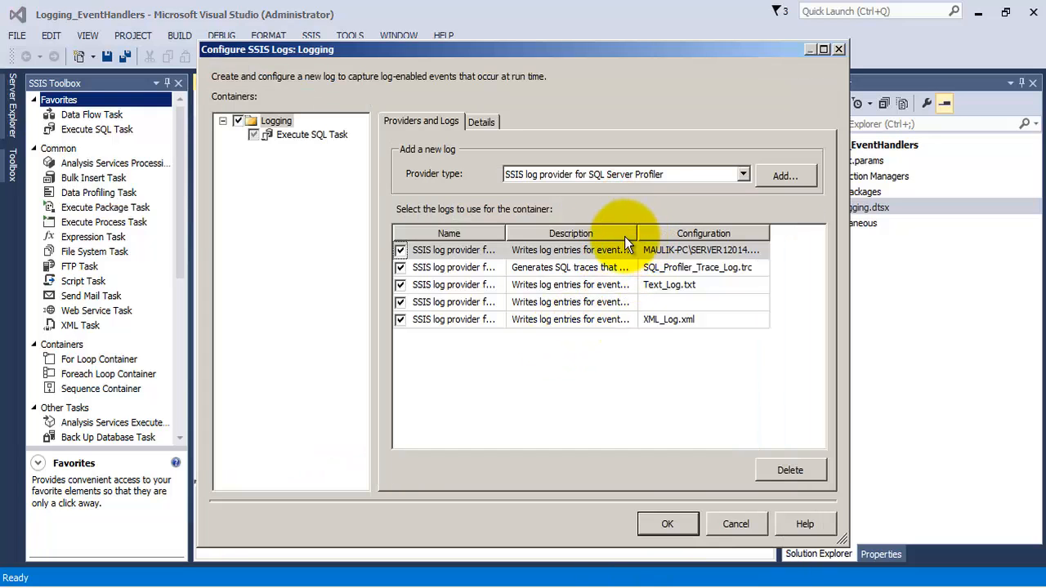
pyautogui.moveTo(506, 234); pyautogui.dragTo(669, 234)
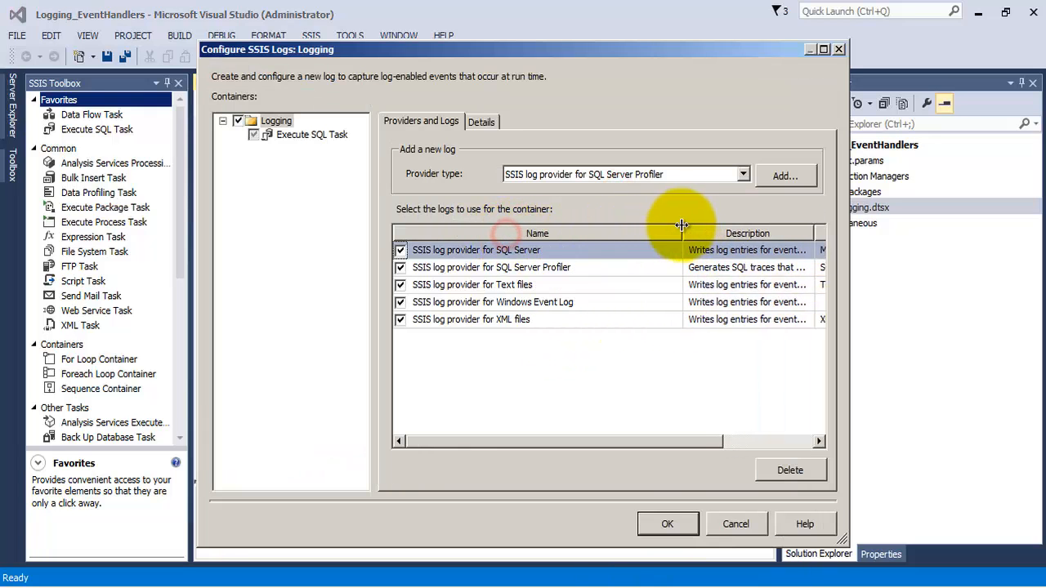
pyautogui.click(572, 304)
pyautogui.moveTo(579, 301); pyautogui.dragTo(411, 304)
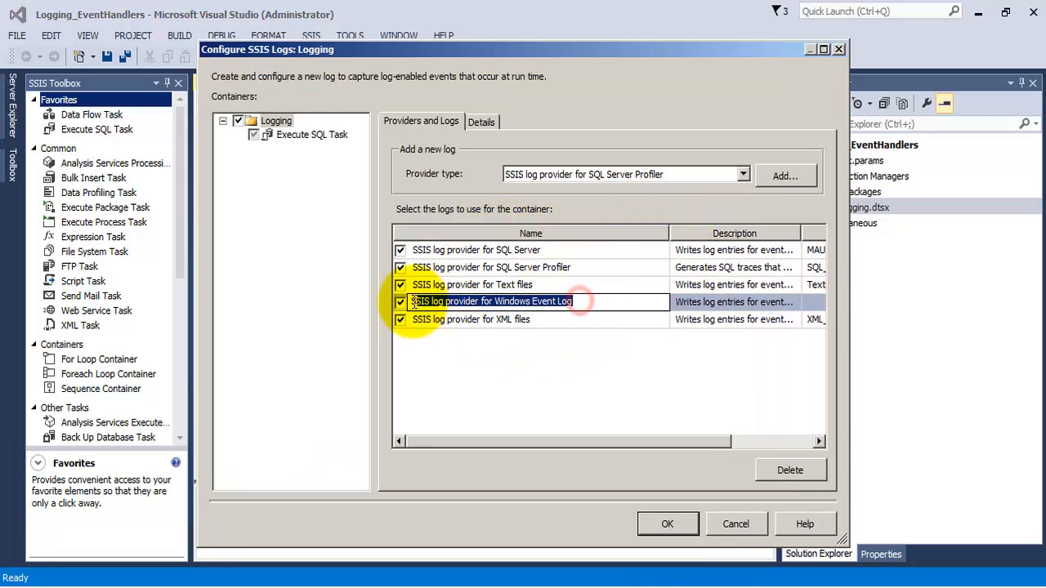
pyautogui.click(733, 527)
# Find and open Event Viewer, and show the Application log under Windows Logs
pyautogui.click(65, 569)
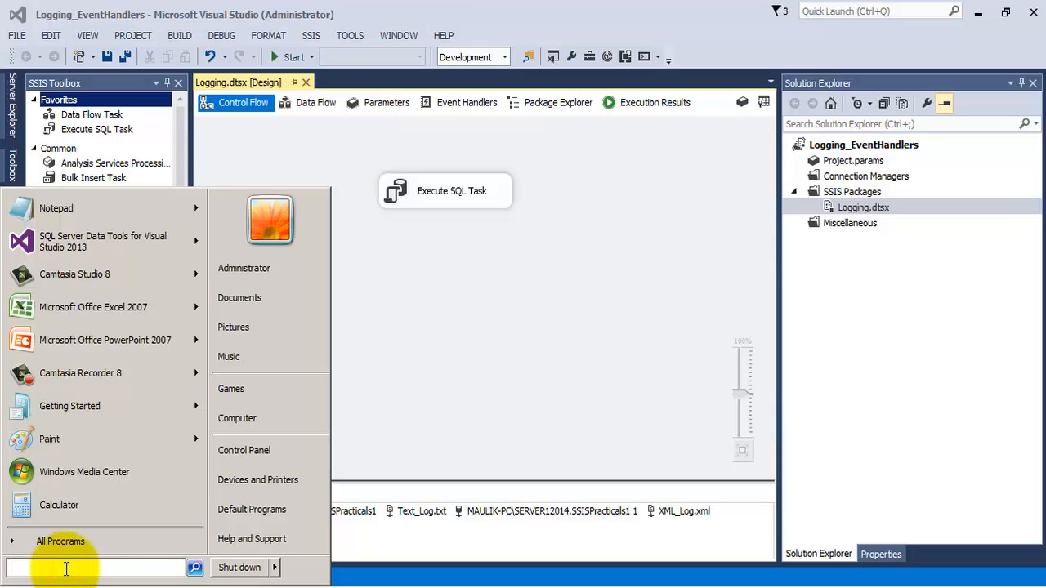
pyautogui.write('eve')
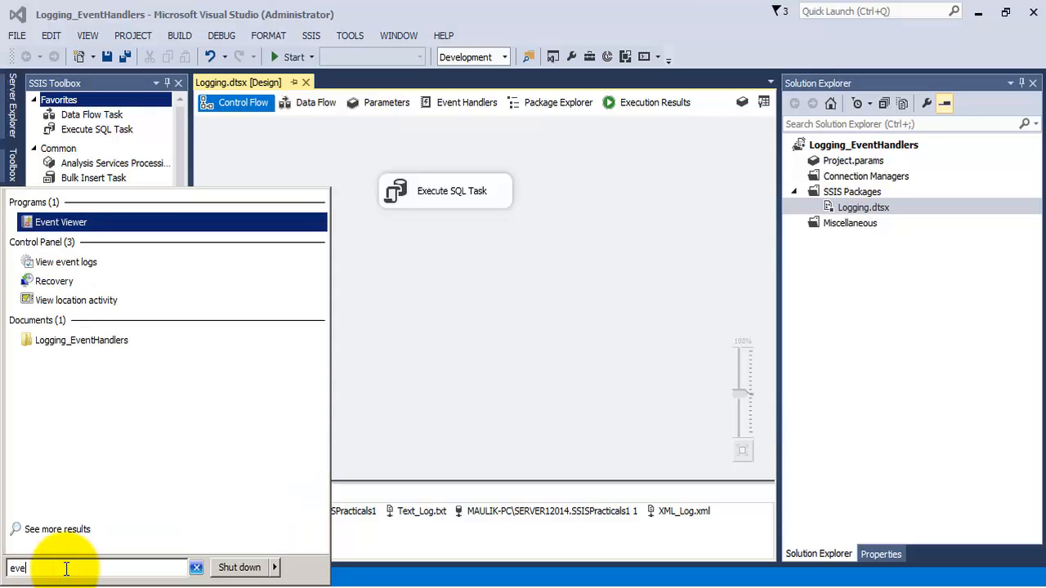
pyautogui.write('nt')
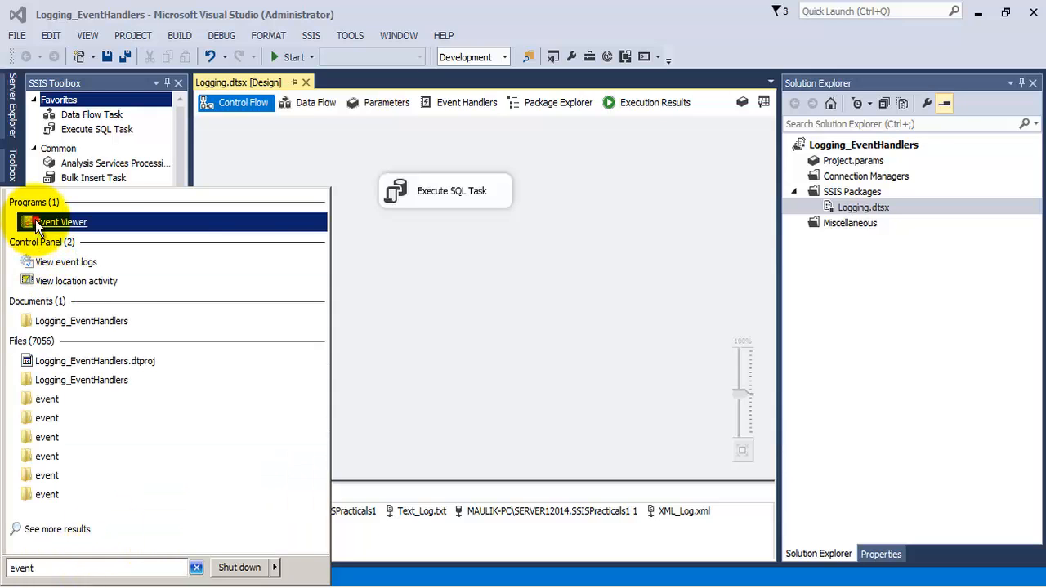
pyautogui.click(35, 219)
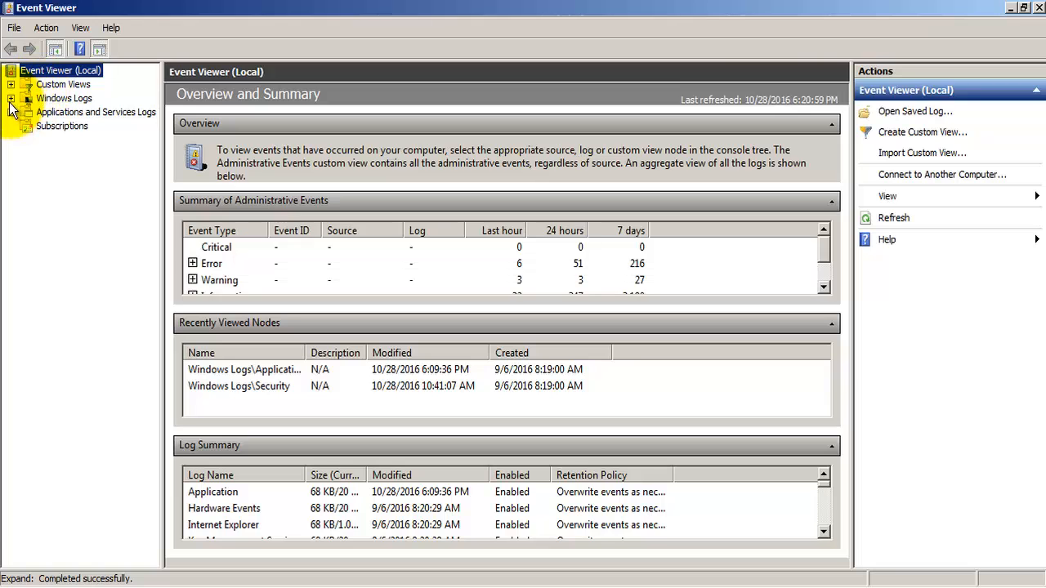
pyautogui.click(11, 98)
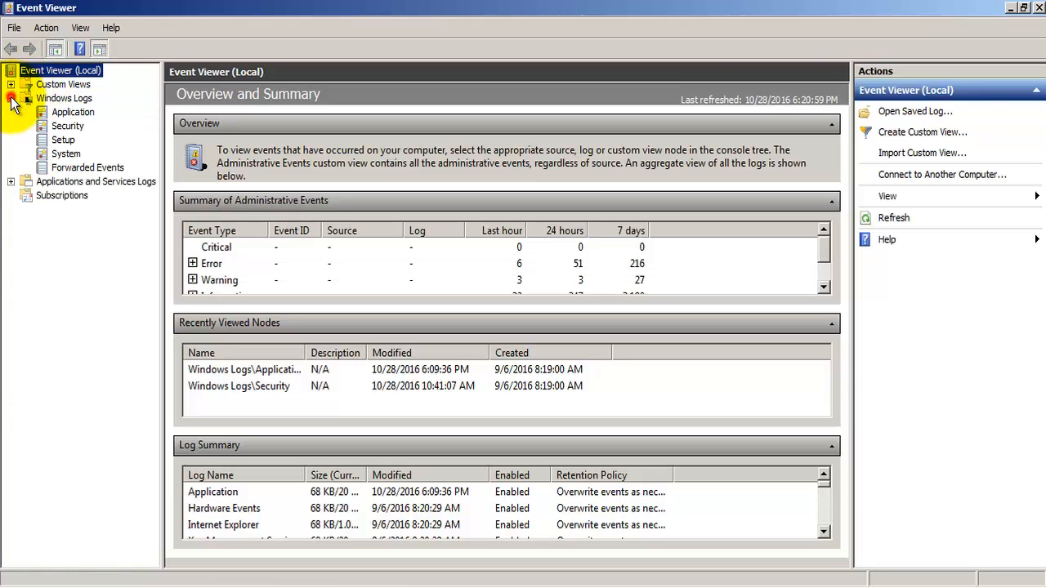
pyautogui.click(58, 98)
pyautogui.click(70, 113)
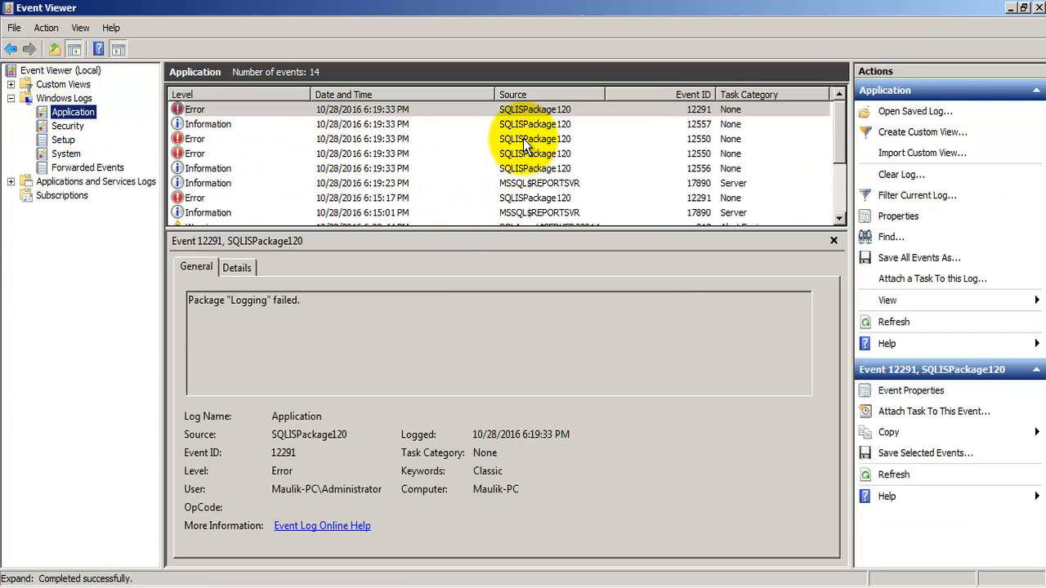
# Examine the SQLISPackage120 error events, reading the OnError event's general message and the failed insert query in its detailed data
pyautogui.click(537, 109)
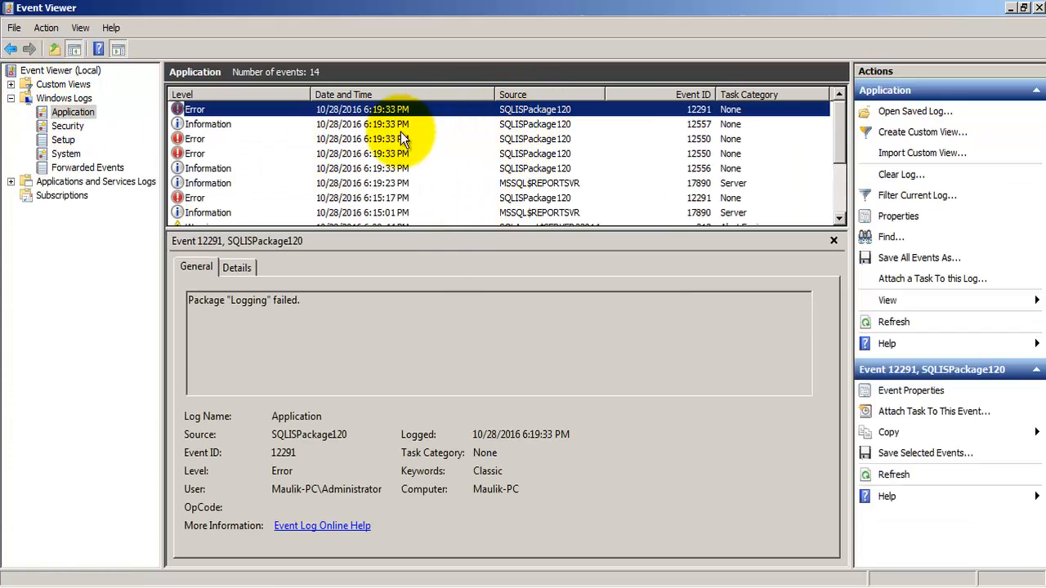
pyautogui.click(269, 139)
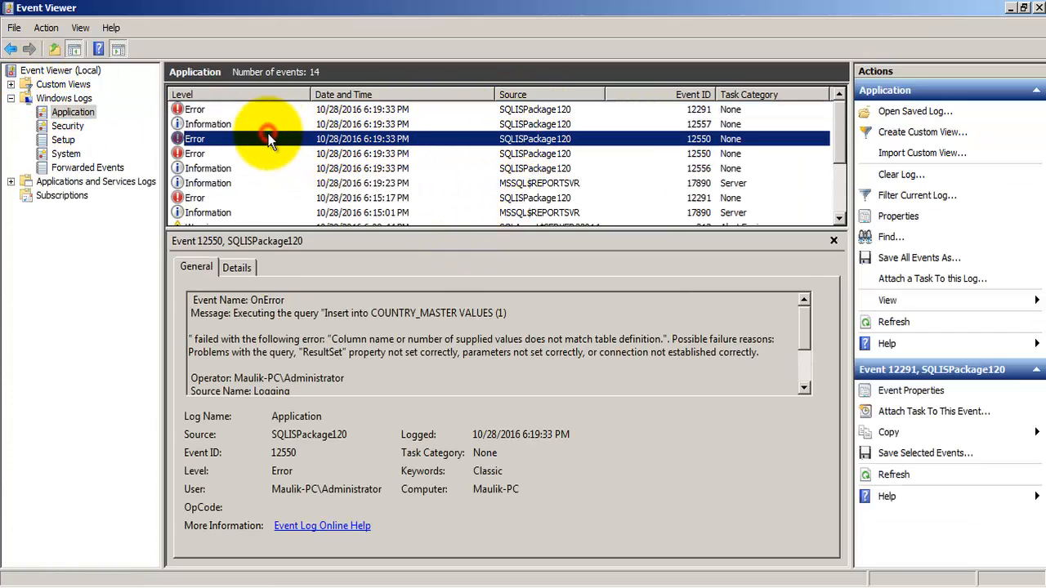
pyautogui.moveTo(521, 313); pyautogui.dragTo(277, 313)
pyautogui.click(249, 271)
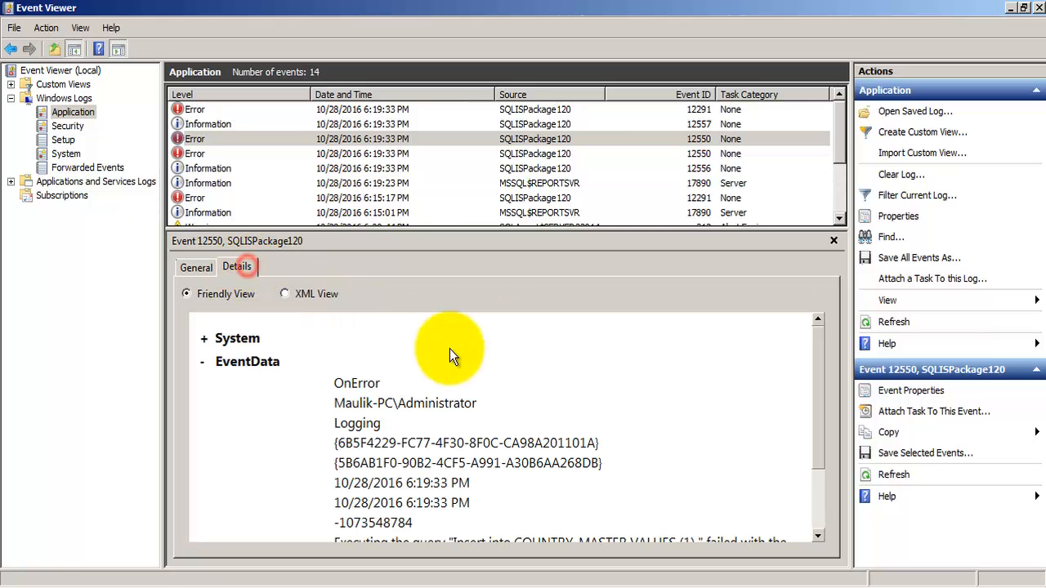
pyautogui.moveTo(817, 347); pyautogui.dragTo(823, 445)
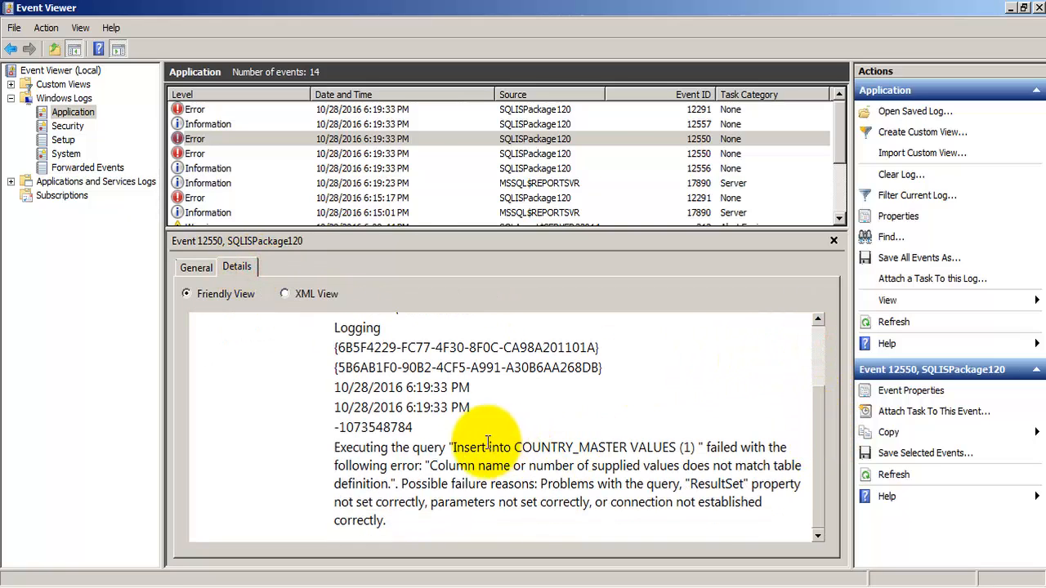
pyautogui.moveTo(334, 448); pyautogui.dragTo(642, 515)
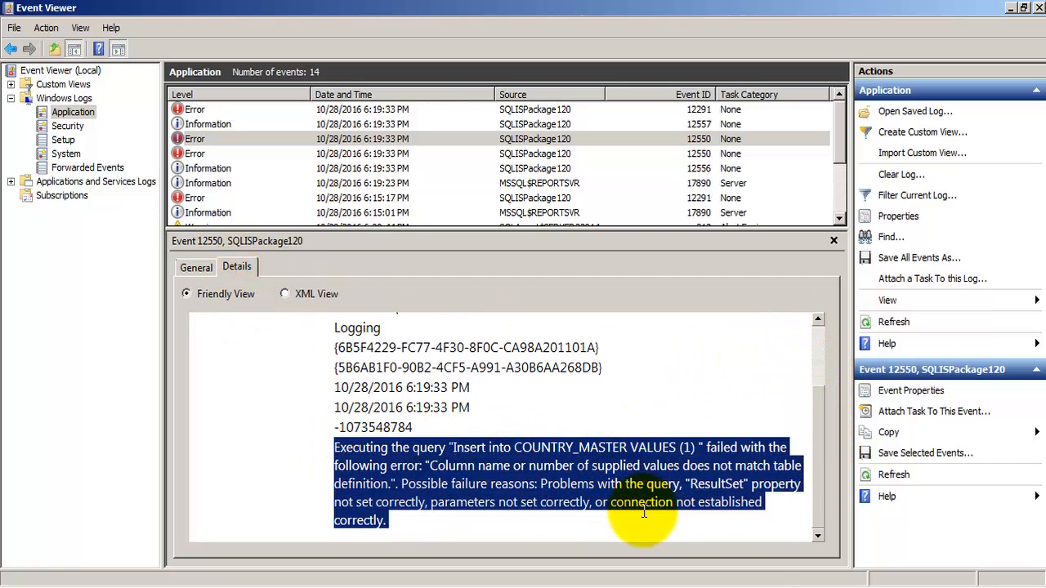
pyautogui.click(622, 432)
pyautogui.moveTo(447, 448); pyautogui.dragTo(778, 451)
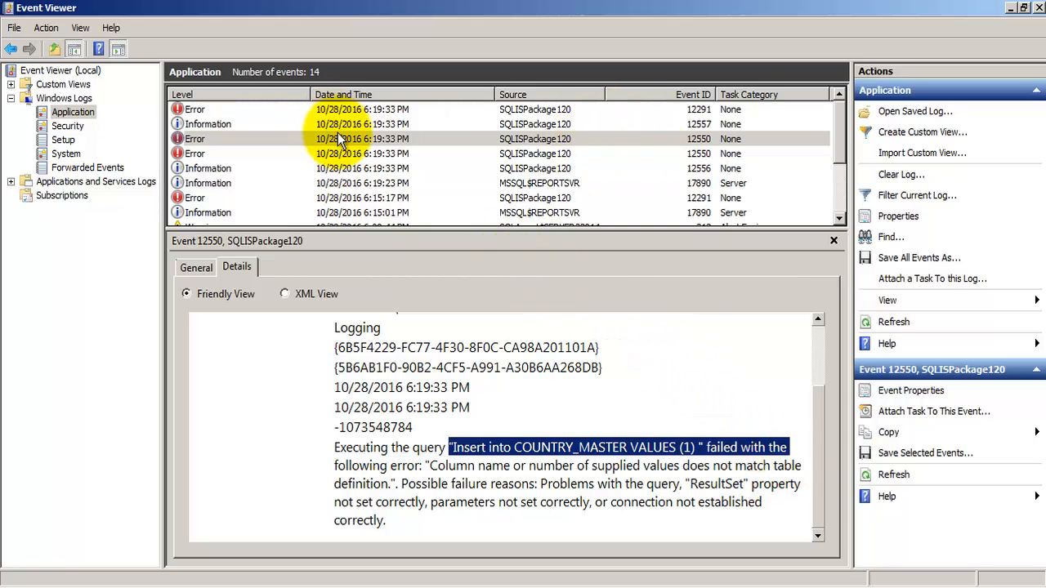
# Close Event Viewer and switch to the SSIS folder of MSBI_Practicals in Windows Explorer
pyautogui.click(1038, 8)
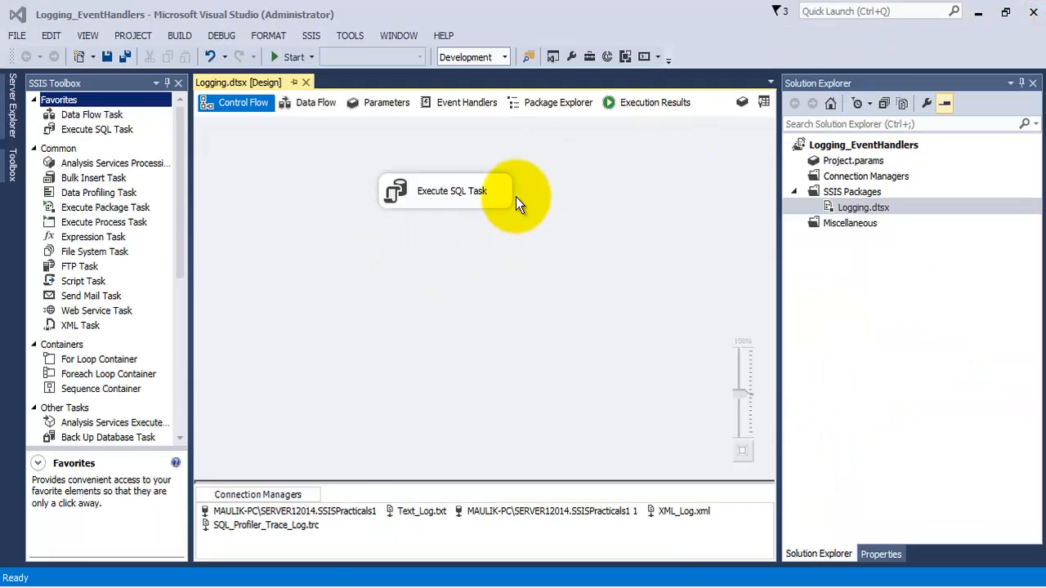
pyautogui.click(156, 587)
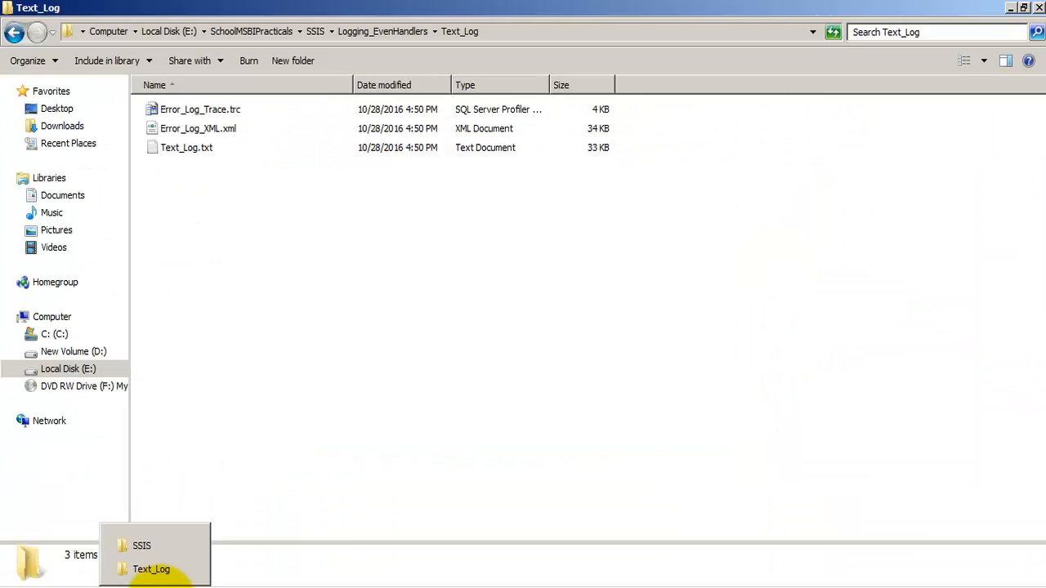
pyautogui.click(144, 546)
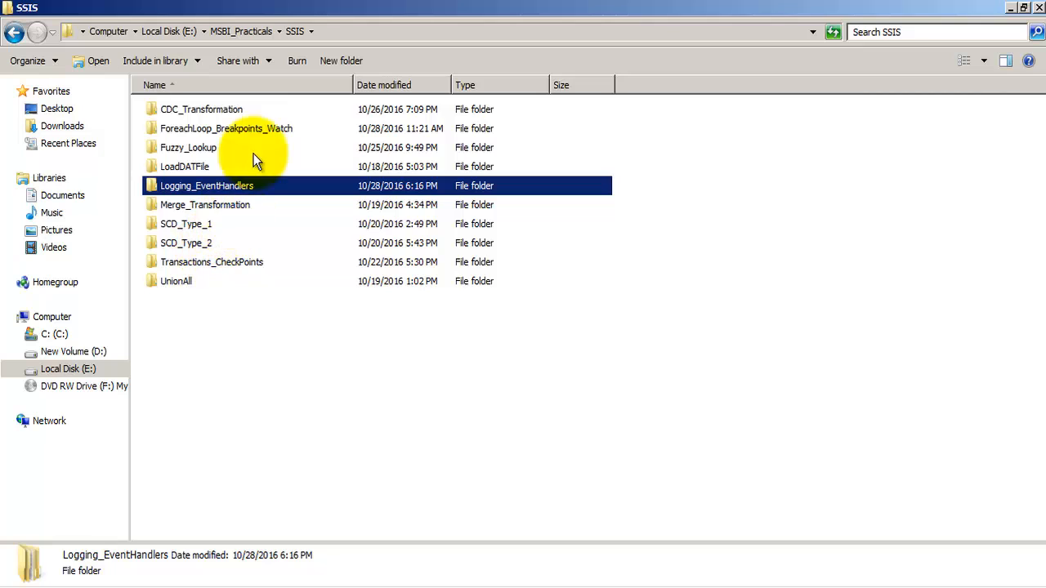
# Open Text_Log.txt from the Log_Files folder inside Logging_EventHandlers and maximize its window
pyautogui.doubleClick(230, 186)
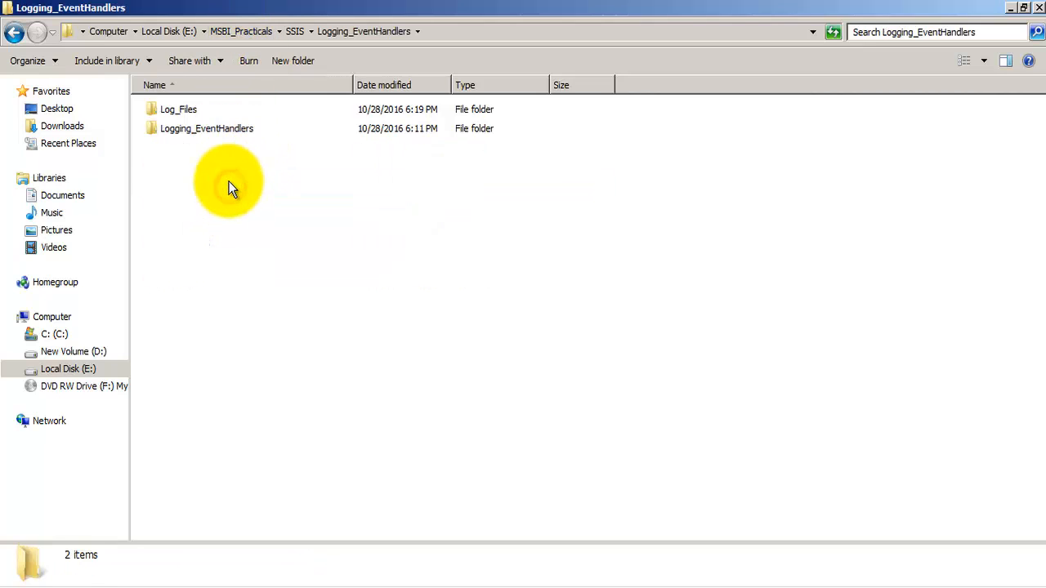
pyautogui.doubleClick(179, 116)
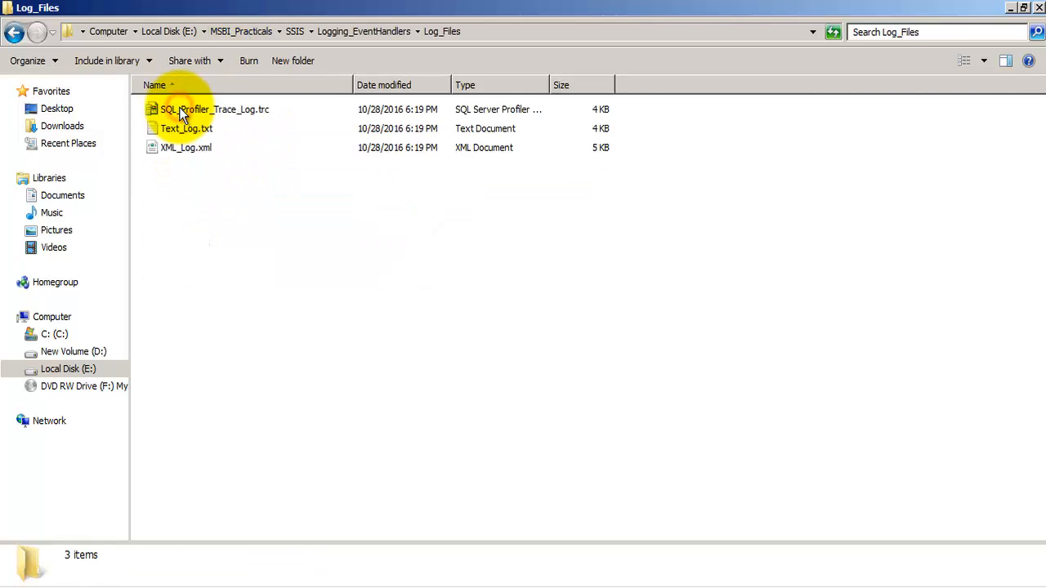
pyautogui.doubleClick(186, 130)
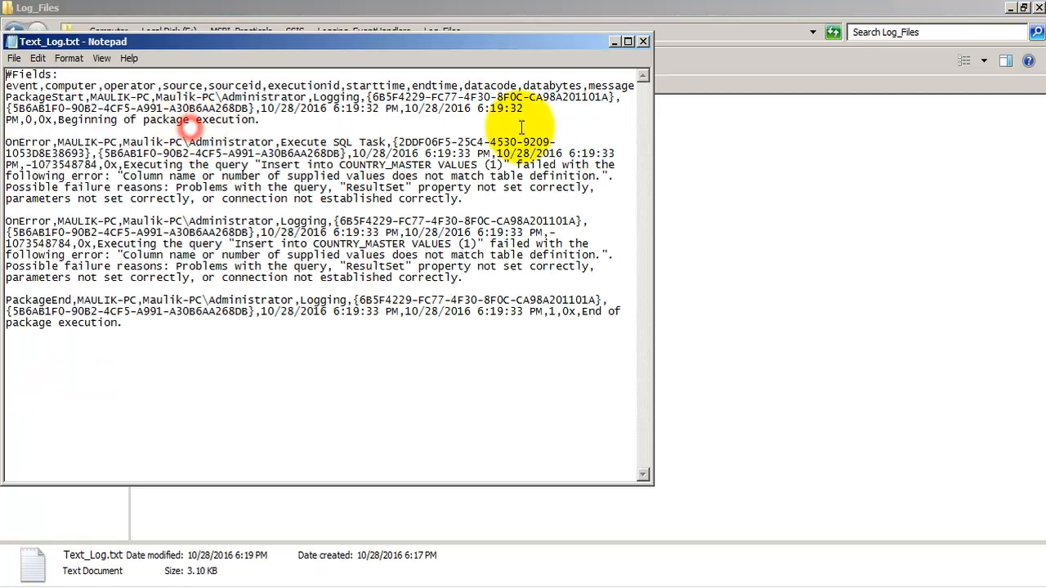
pyautogui.click(627, 42)
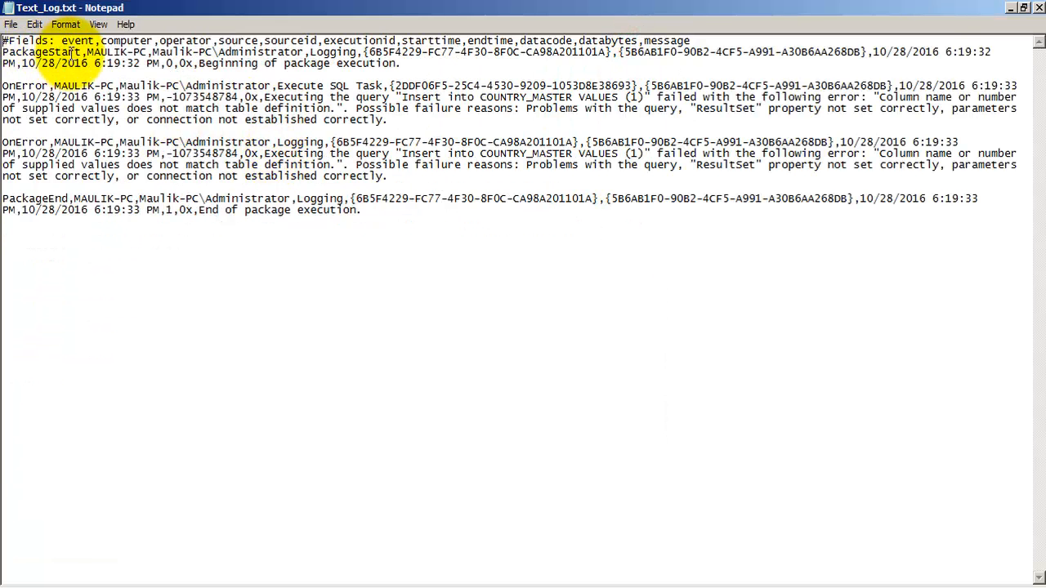
# Examine the PackageStart, both OnError and the PackageEnd entries in Text_Log.txt, and close the file
pyautogui.moveTo(83, 52); pyautogui.dragTo(3, 52)
pyautogui.moveTo(48, 86); pyautogui.dragTo(3, 87)
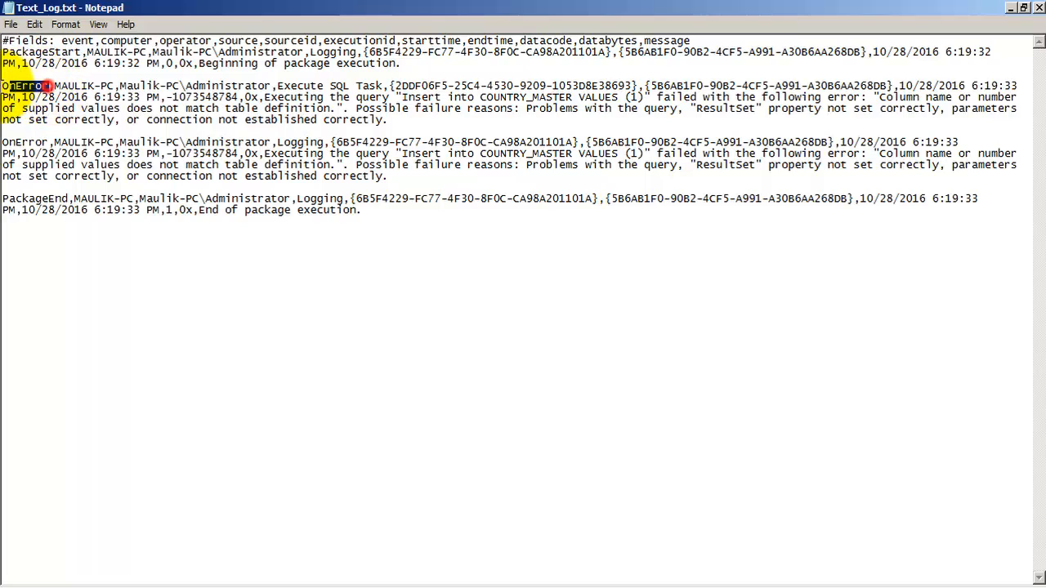
pyautogui.moveTo(54, 142); pyautogui.dragTo(2, 143)
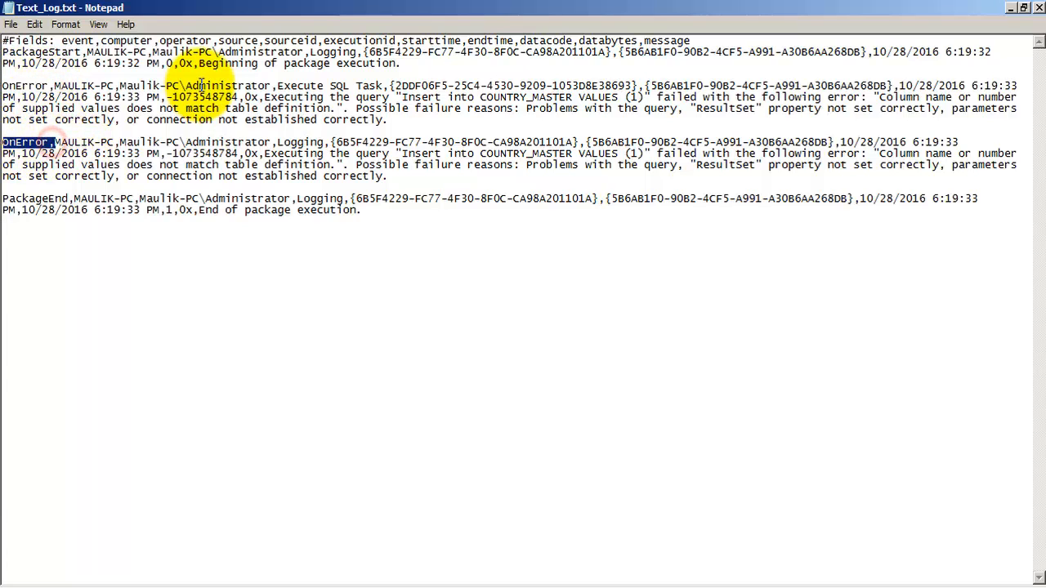
pyautogui.moveTo(4, 85); pyautogui.dragTo(467, 172)
pyautogui.click(366, 222)
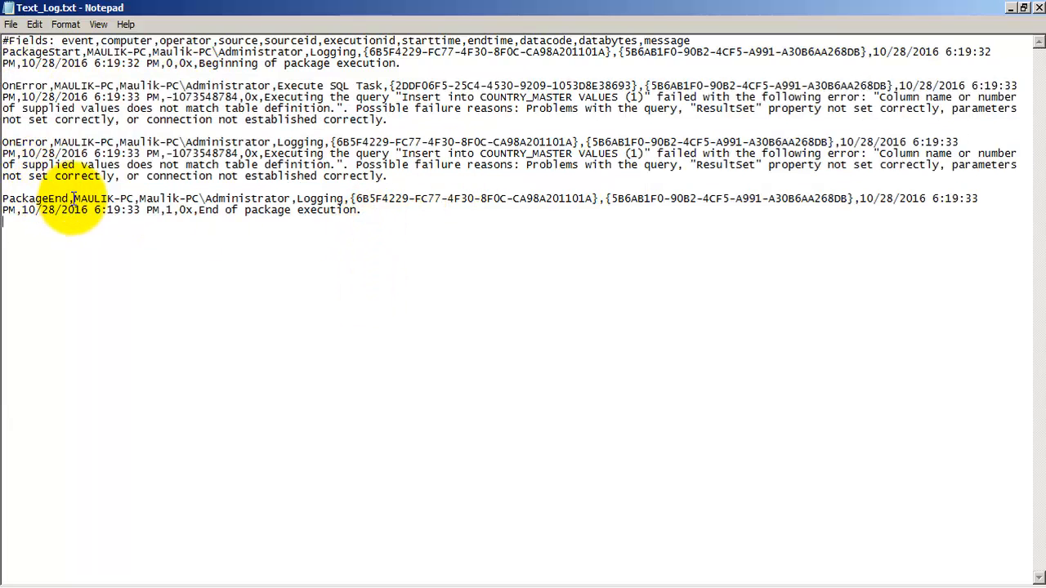
pyautogui.moveTo(75, 198); pyautogui.dragTo(2, 200)
pyautogui.click(1040, 7)
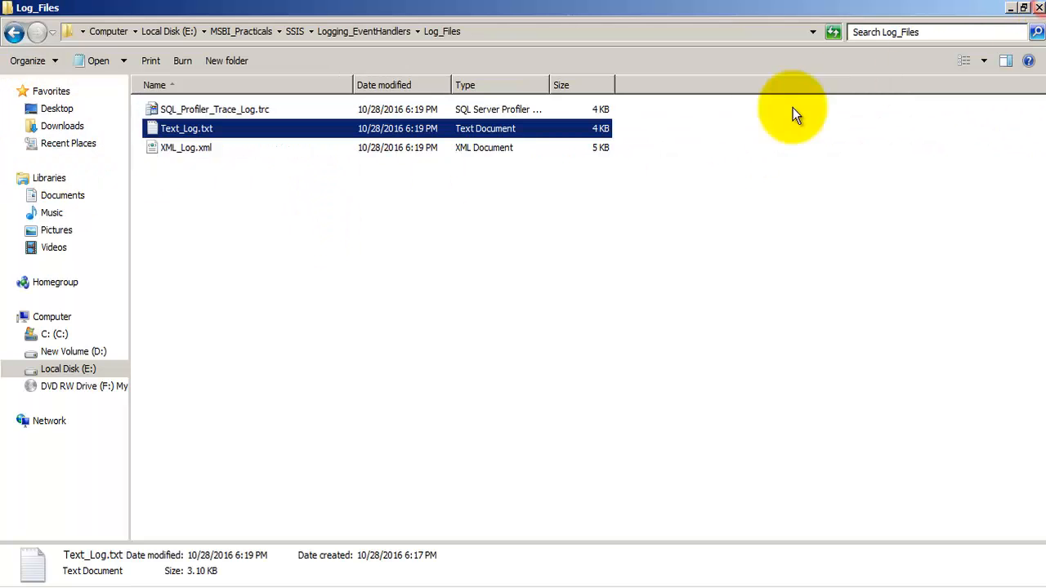
# Open XML_Log.xml in Internet Explorer and decline making it the default browser
pyautogui.doubleClick(174, 147)
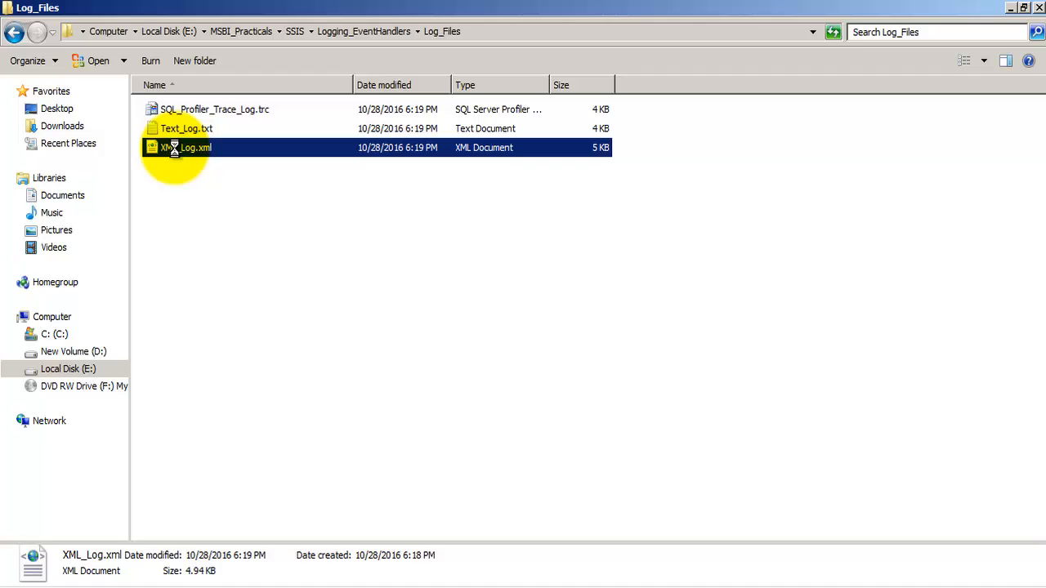
pyautogui.rightClick(174, 148)
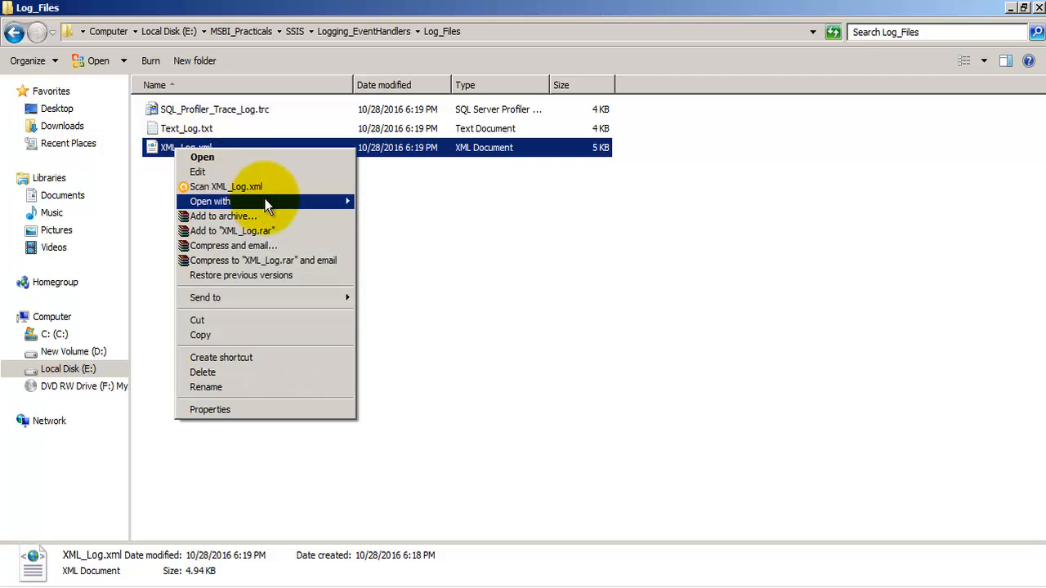
pyautogui.moveTo(277, 202)
pyautogui.click(398, 201)
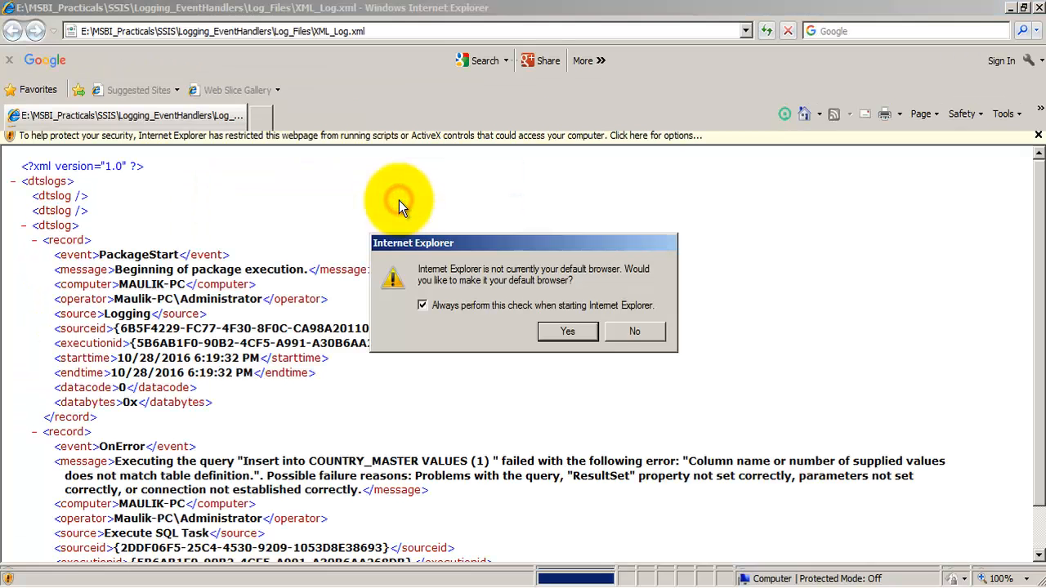
pyautogui.click(612, 339)
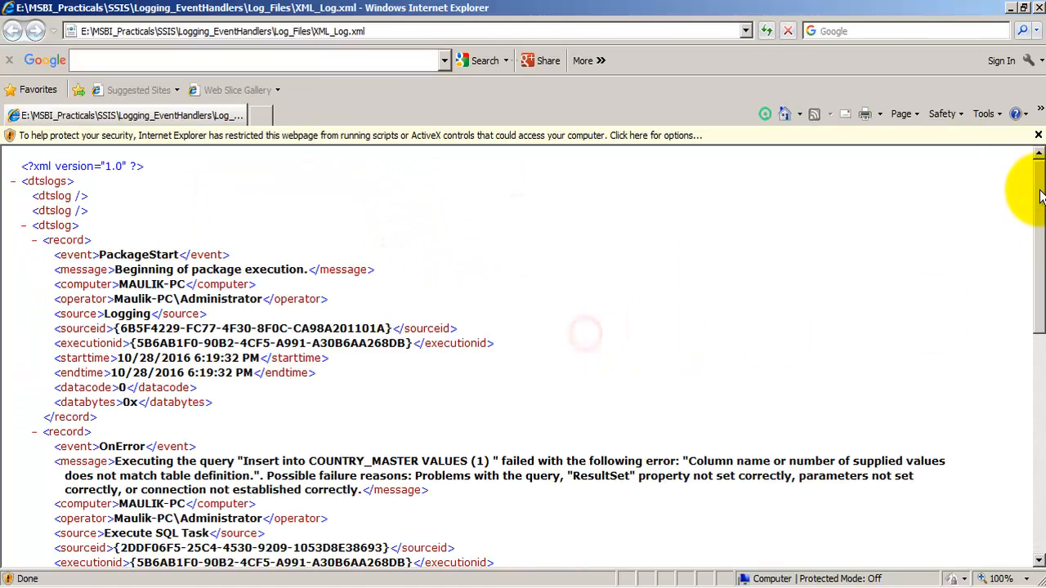
# Examine the event and message elements of both OnError records in XML_Log.xml, and close the browser
pyautogui.moveTo(1041, 190)
pyautogui.mouseDown()
pyautogui.moveTo(1041, 206)
pyautogui.moveTo(1039, 188)
pyautogui.mouseUp()
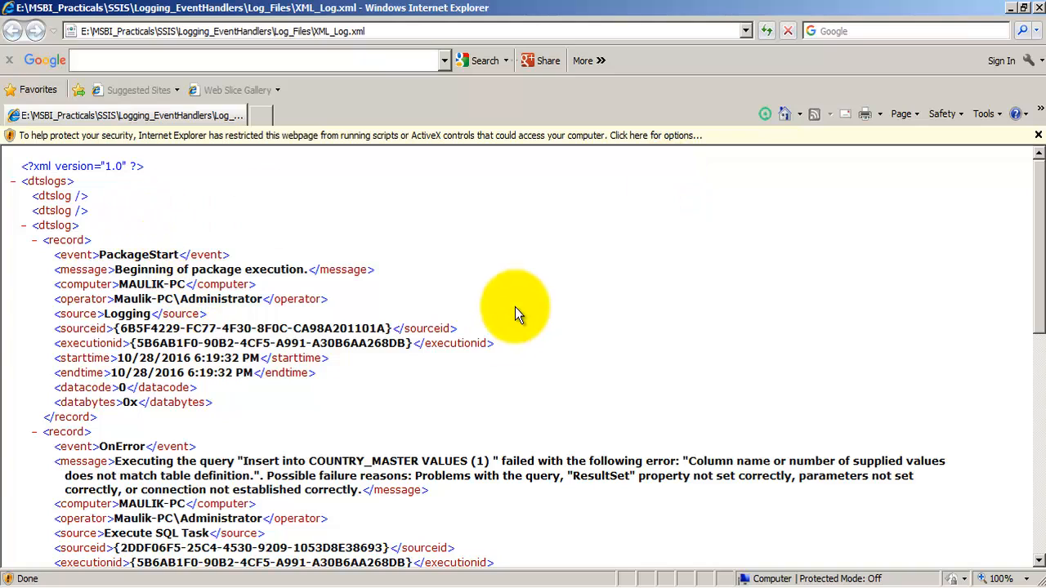
pyautogui.scroll(-5, 518, 314)
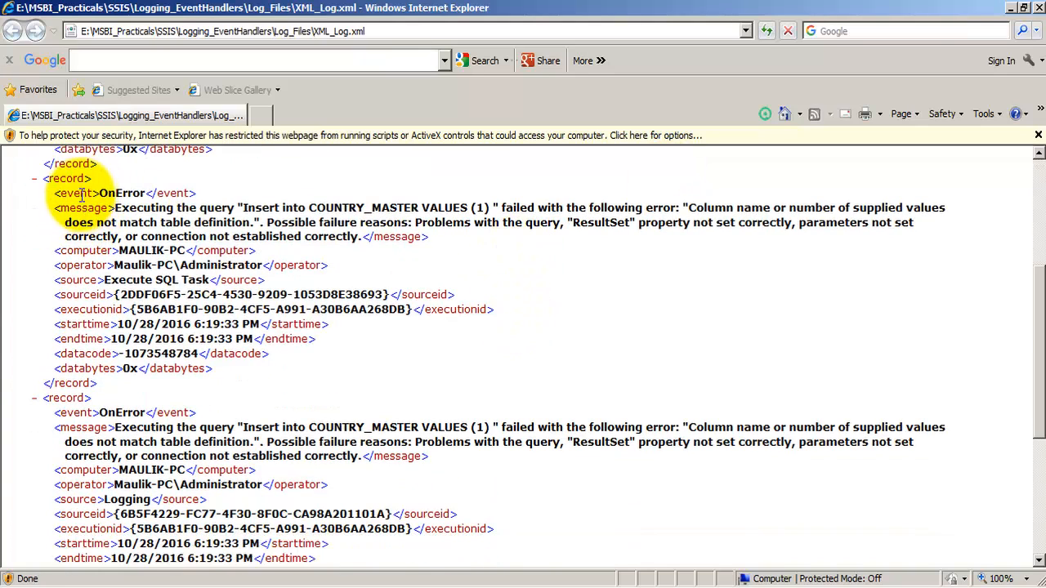
pyautogui.moveTo(62, 191); pyautogui.dragTo(668, 242)
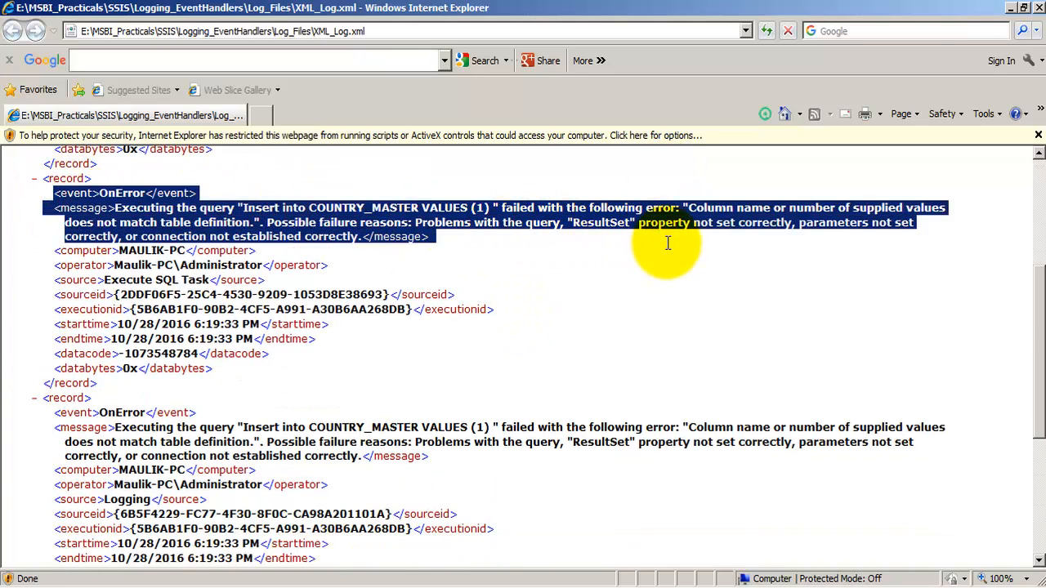
pyautogui.moveTo(58, 410); pyautogui.dragTo(905, 454)
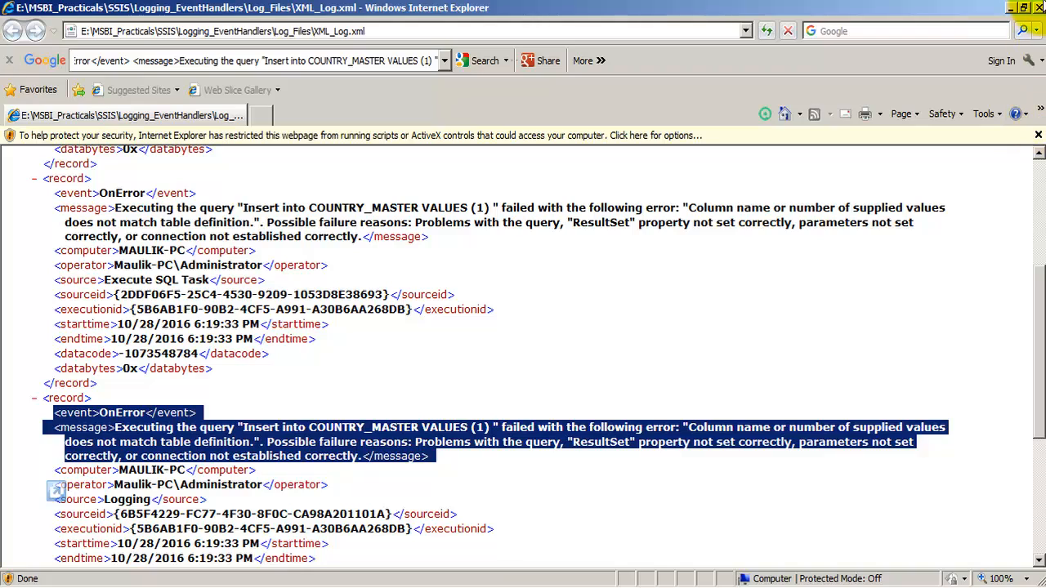
pyautogui.click(1038, 7)
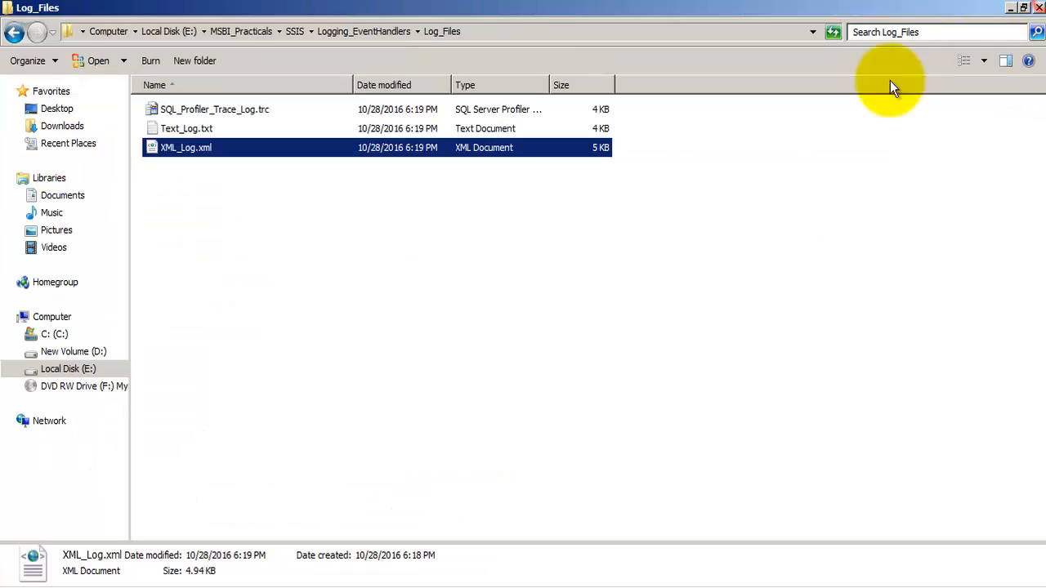
# Open SQL_Profiler_Trace_Log.trc in SQL Server Profiler and maximize the trace window
pyautogui.click(198, 131)
pyautogui.click(191, 112)
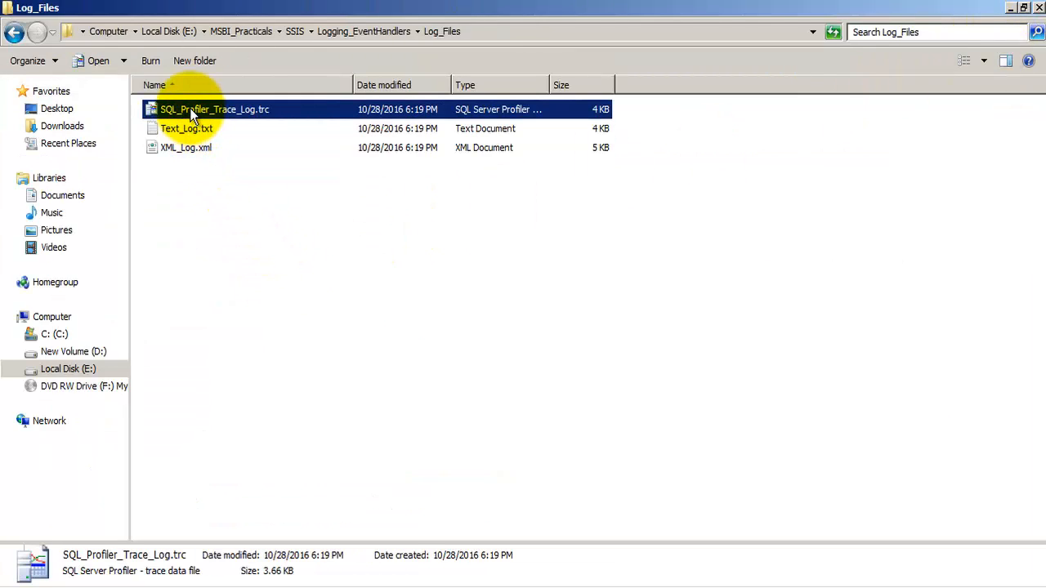
pyautogui.doubleClick(190, 107)
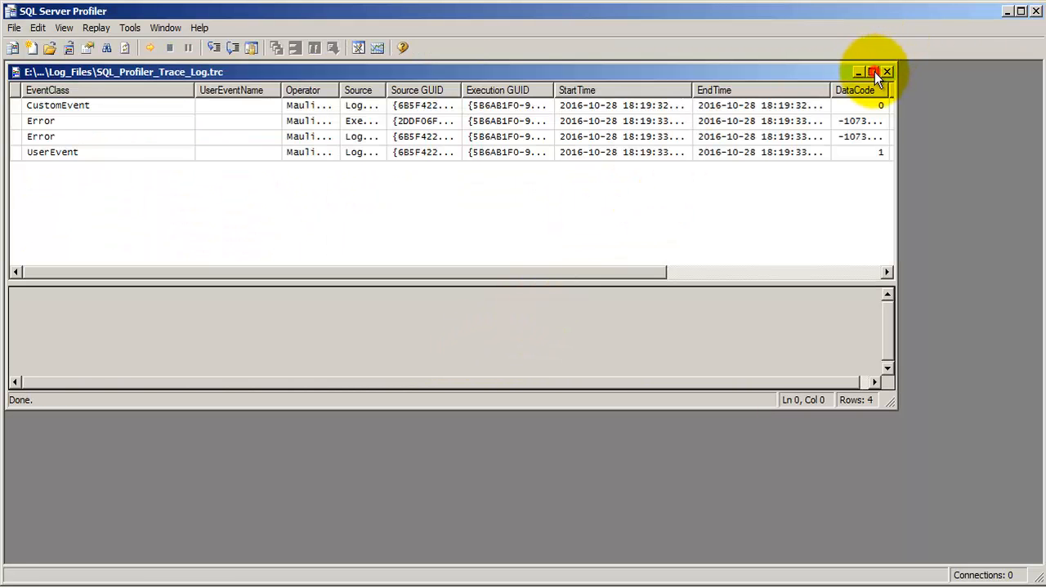
pyautogui.click(872, 72)
# Examine the CustomEvent, Error and UserEvent rows of the trace, including their TextData messages
pyautogui.click(104, 86)
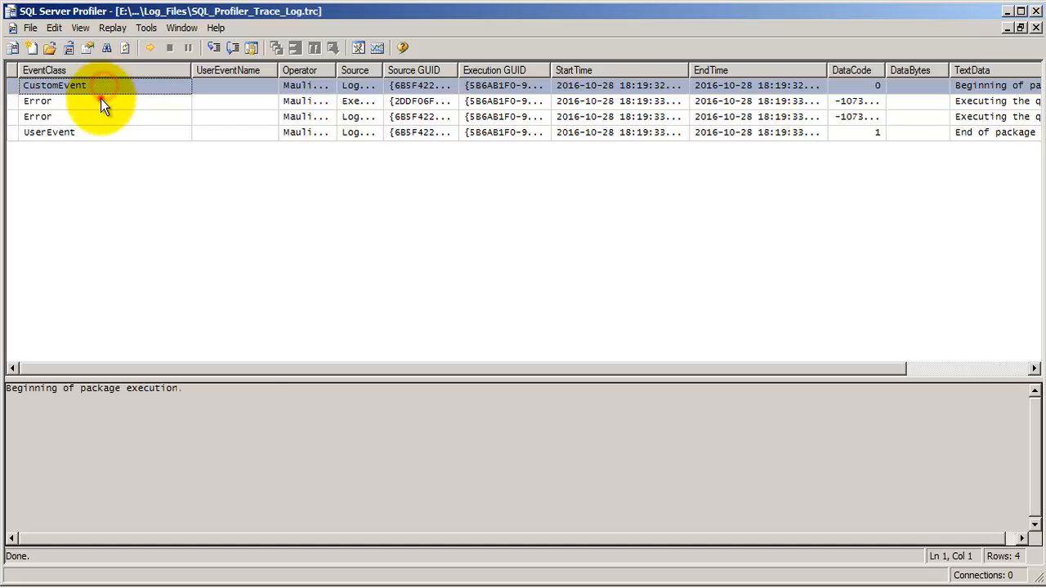
pyautogui.click(101, 100)
pyautogui.click(101, 117)
pyautogui.click(103, 131)
pyautogui.moveTo(376, 369); pyautogui.dragTo(822, 384)
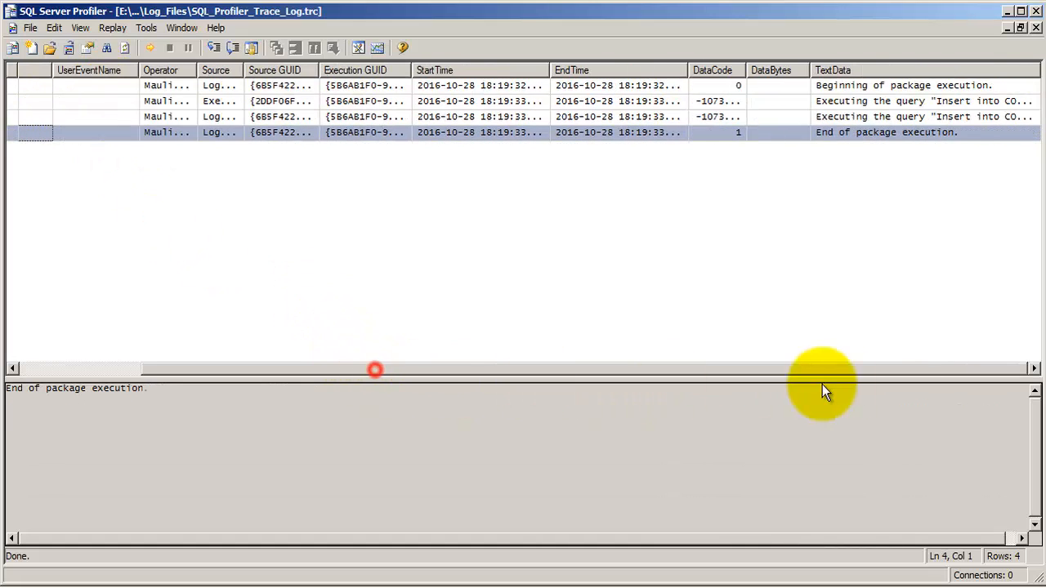
pyautogui.click(907, 89)
pyautogui.click(903, 131)
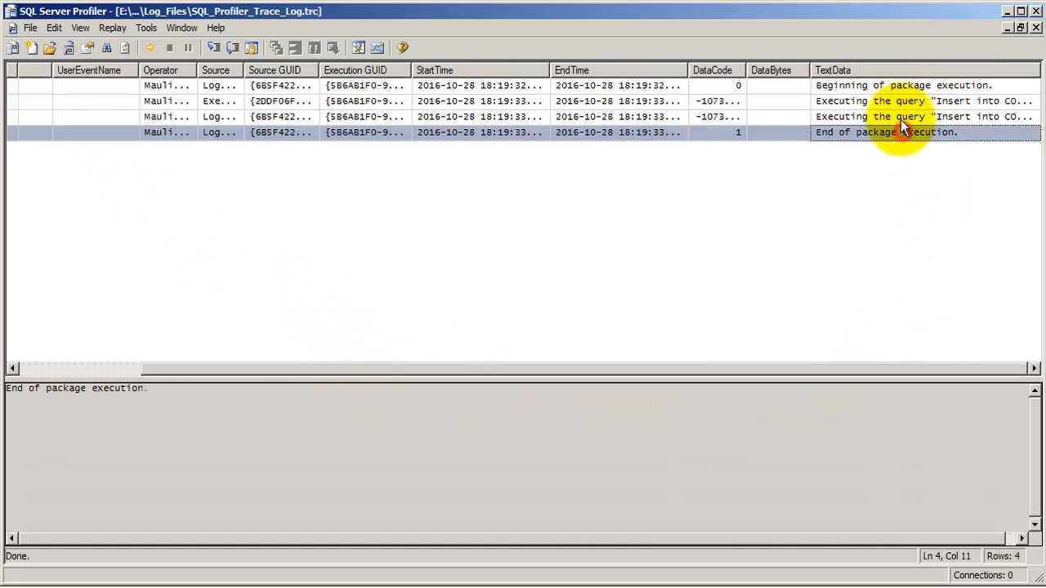